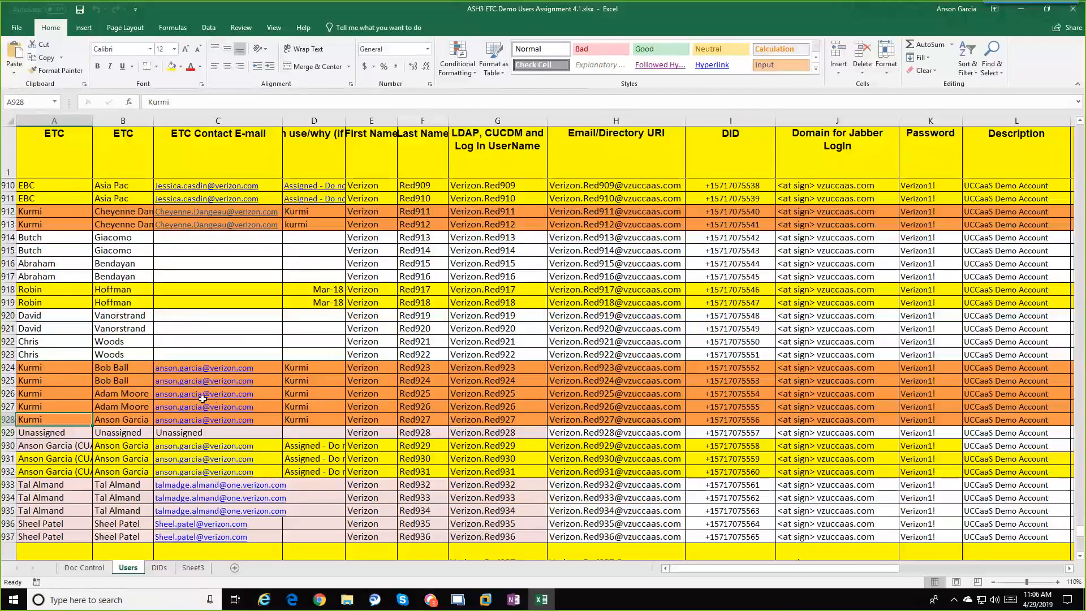
scroll(203, 399, "up", 7)
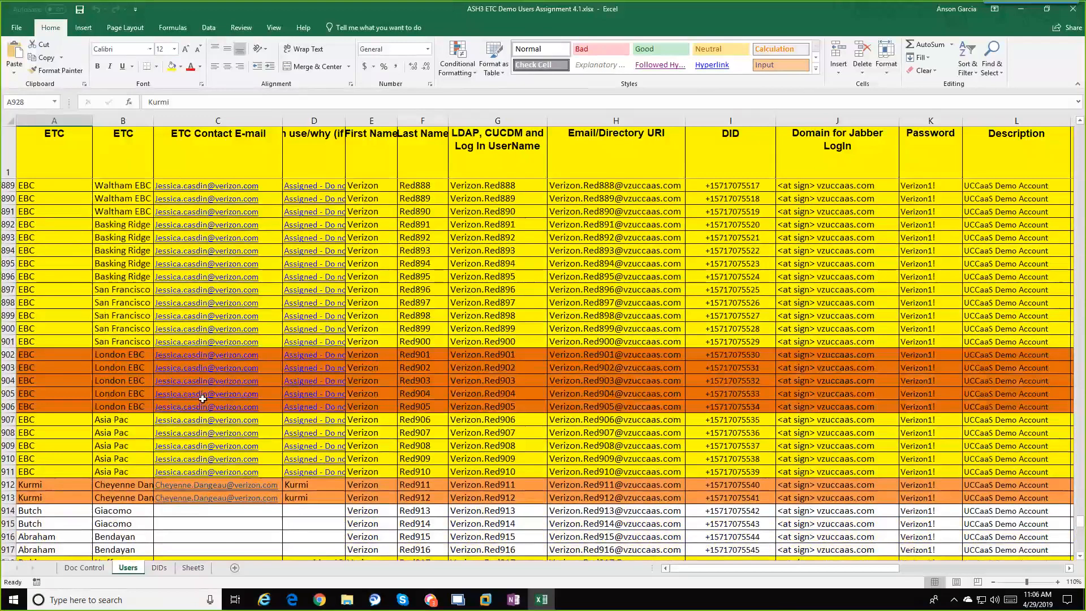
scroll(203, 399, "up", 1)
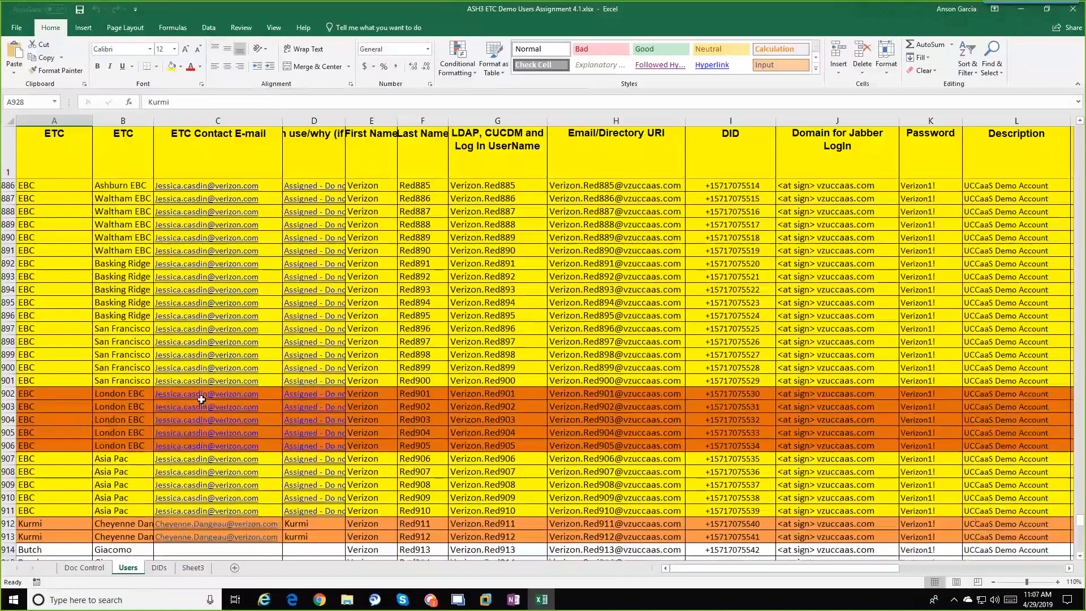
scroll(201, 400, "up", 3)
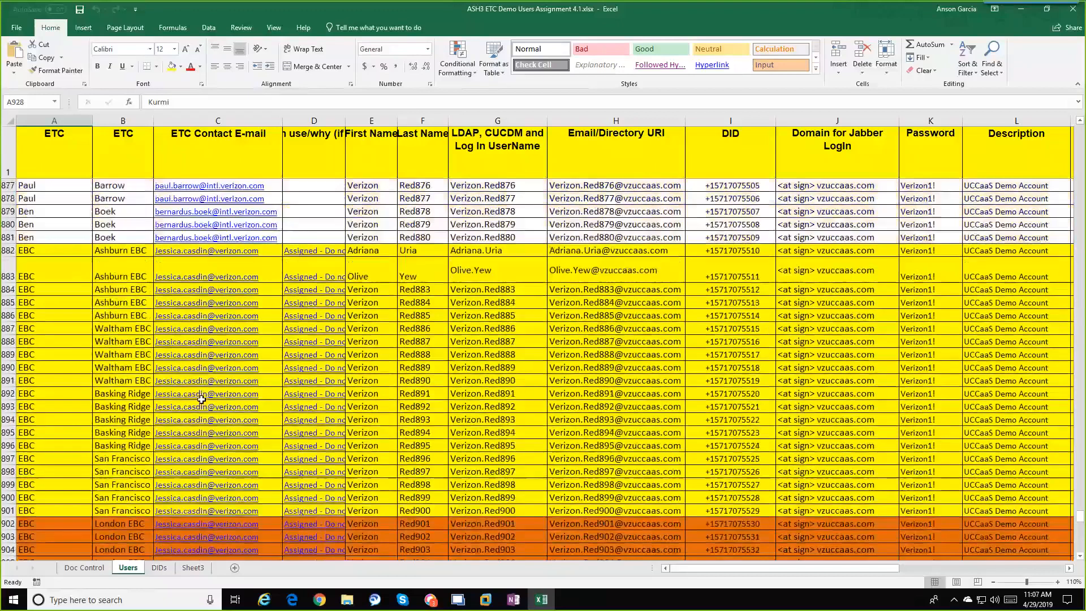
scroll(202, 399, "up", 2)
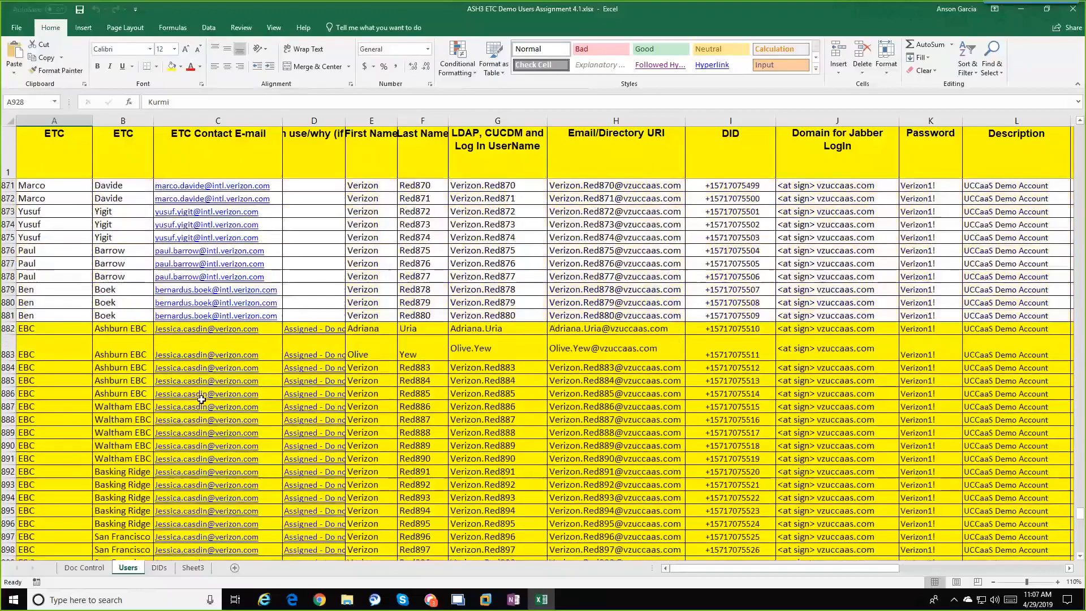
scroll(201, 399, "down", 3)
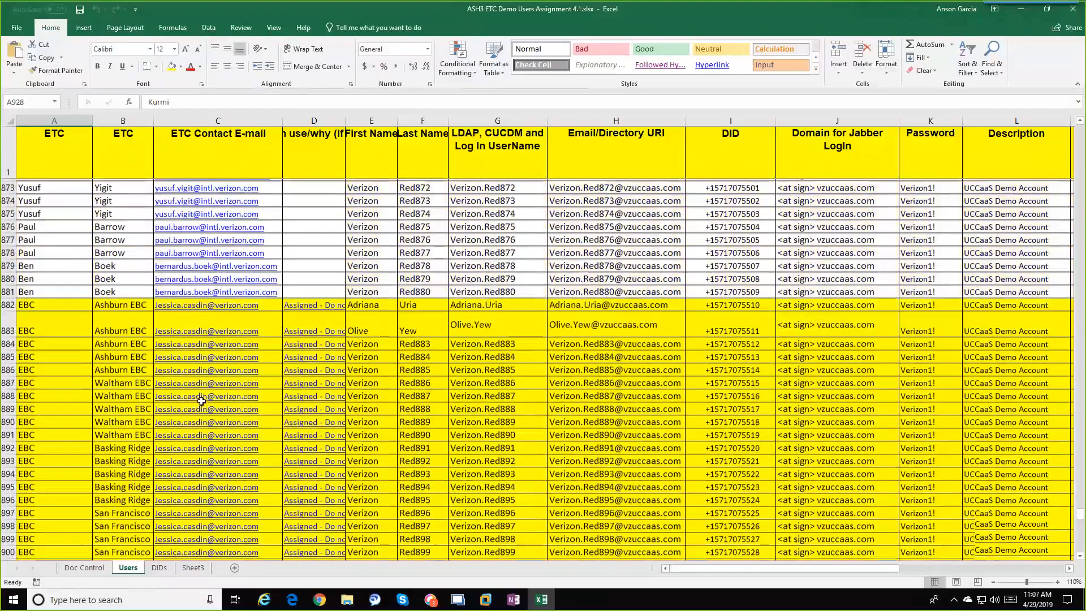
scroll(204, 407, "down", 20)
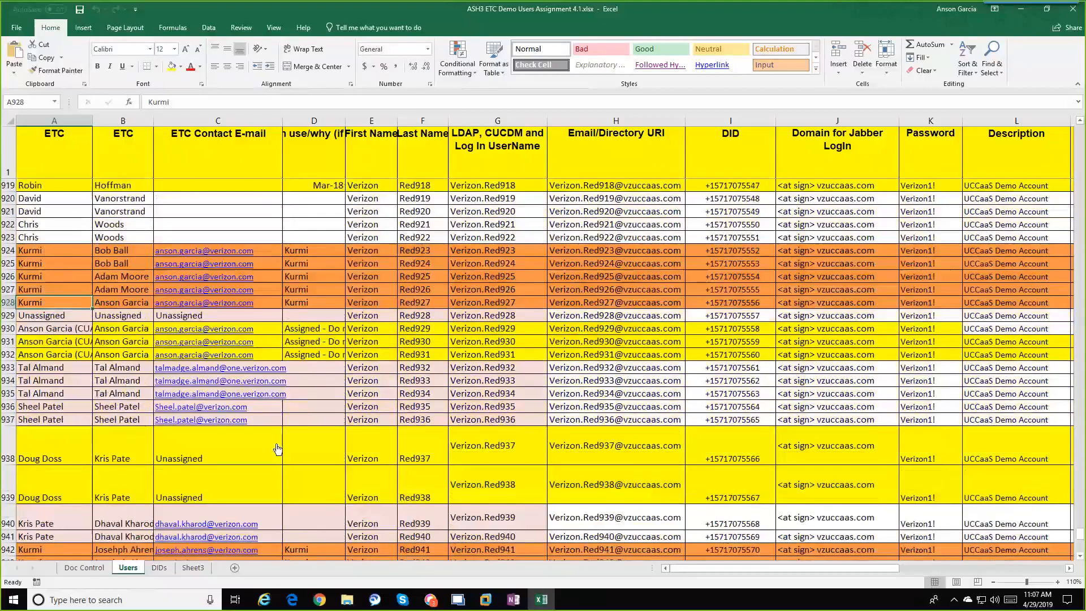
scroll(300, 444, "down", 7)
scroll(396, 424, "up", 3)
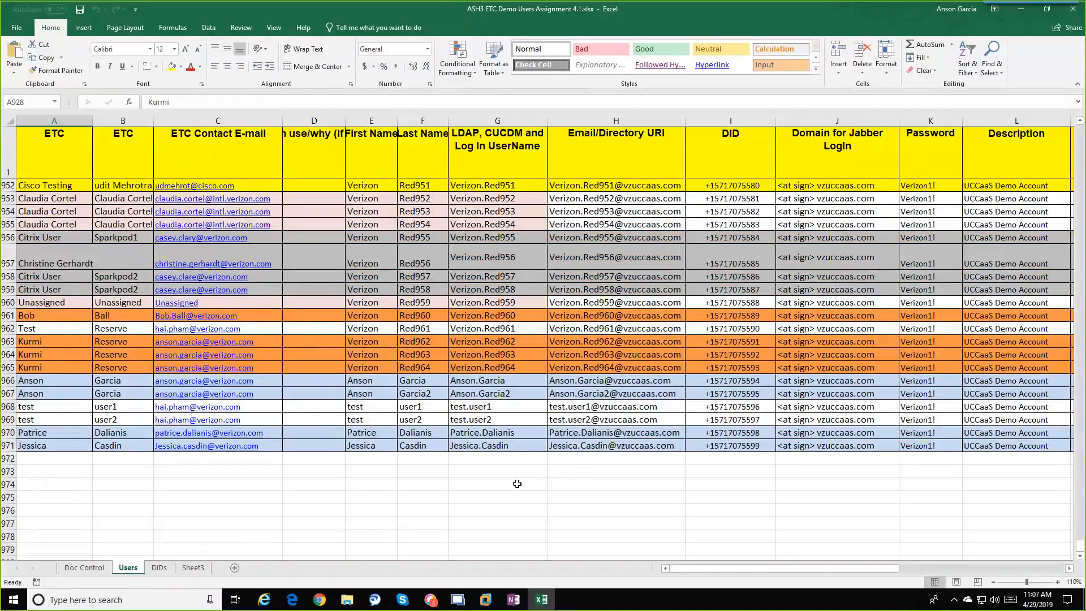
scroll(516, 483, "up", 20)
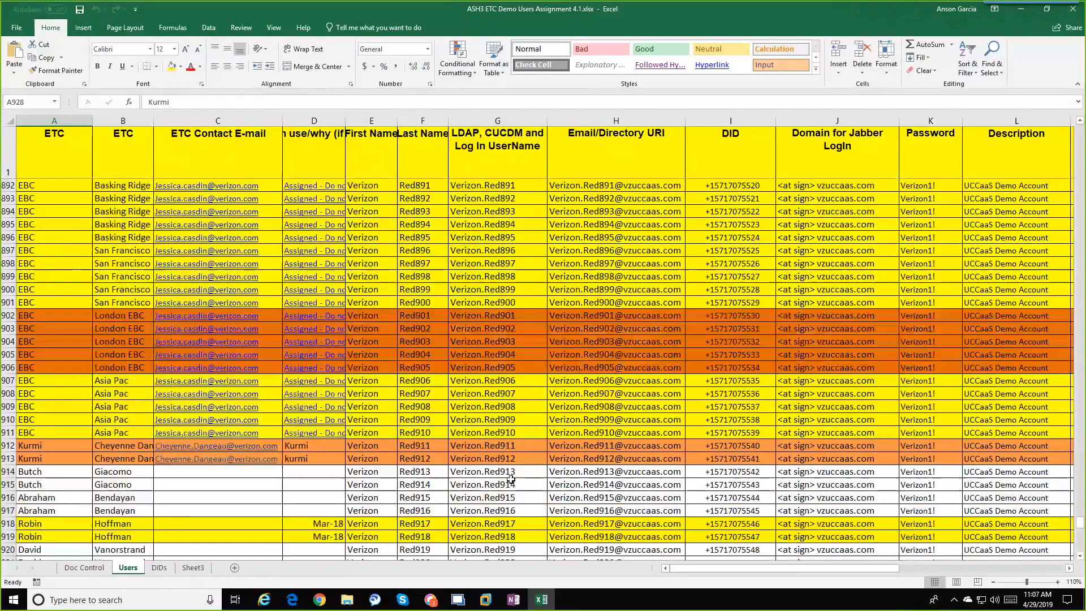
scroll(511, 479, "up", 3)
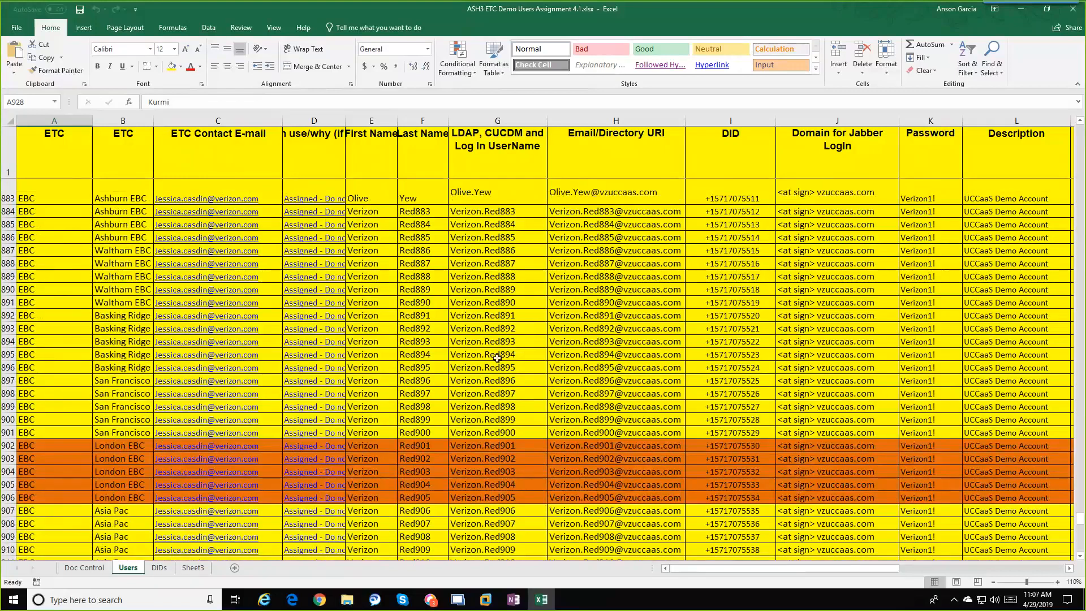
left_click(486, 328)
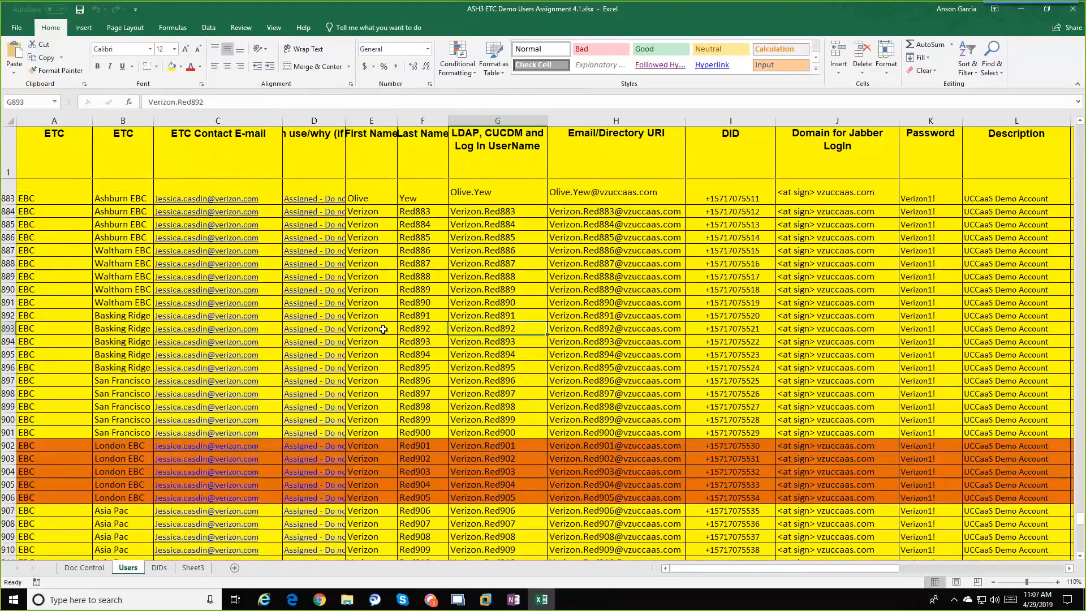
left_click(420, 329)
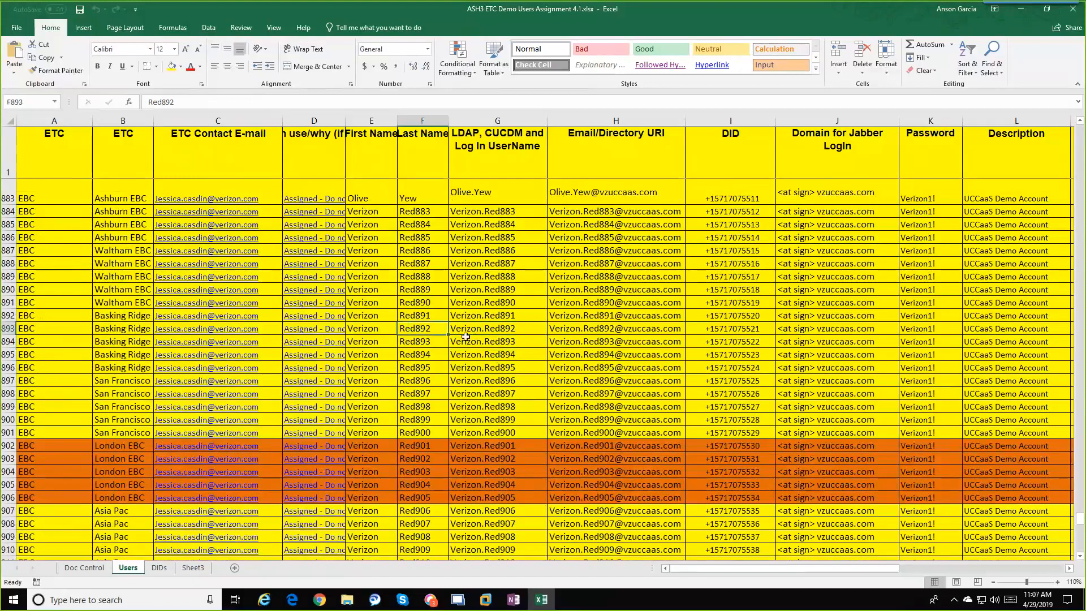
left_click(370, 331)
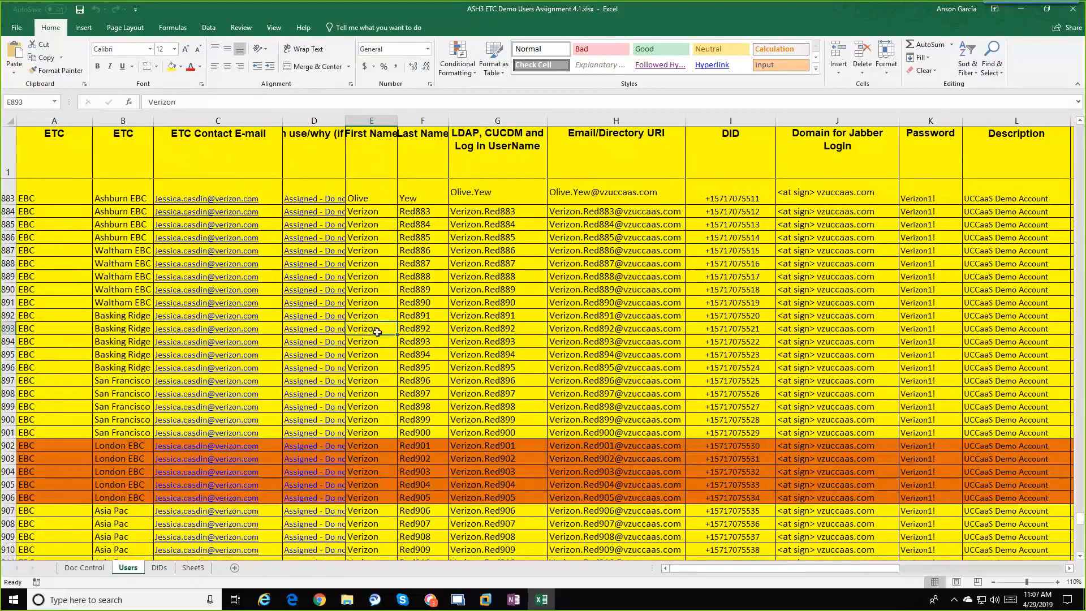
left_click(420, 331)
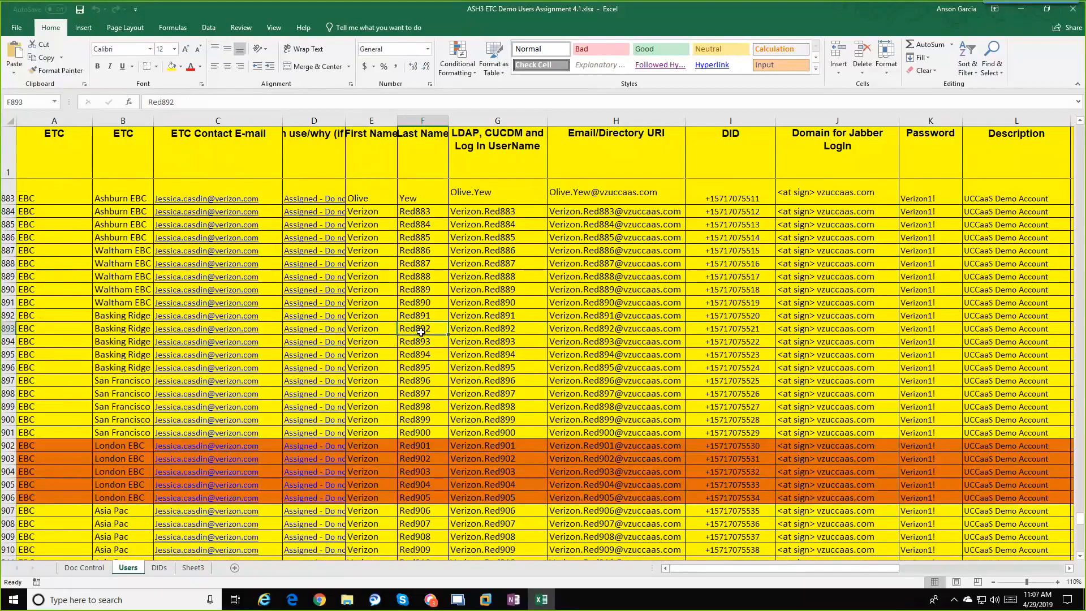
left_click(475, 331)
left_click(566, 330)
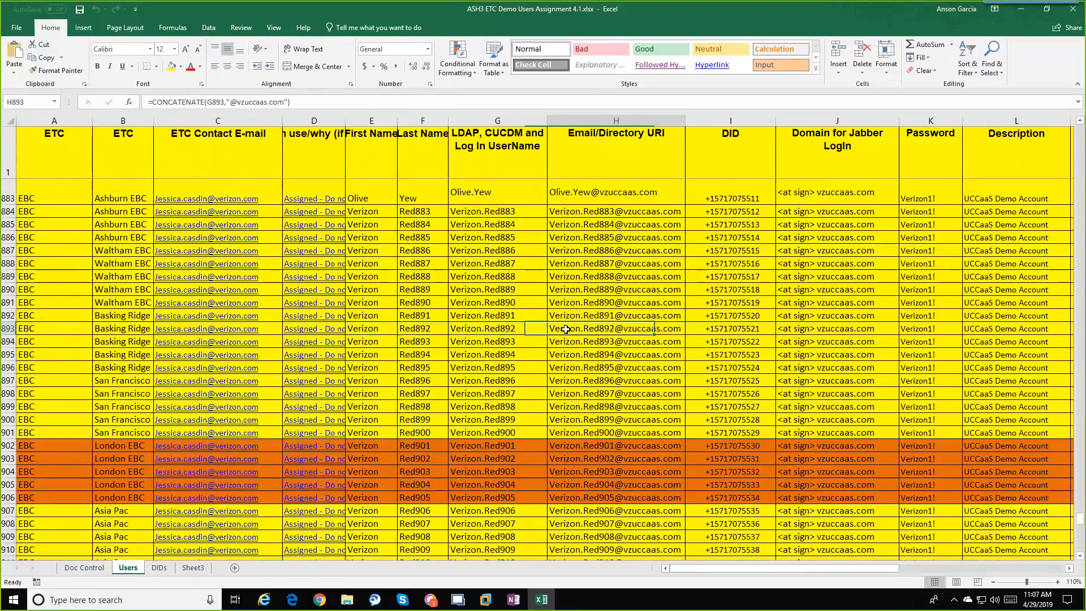
left_click(708, 331)
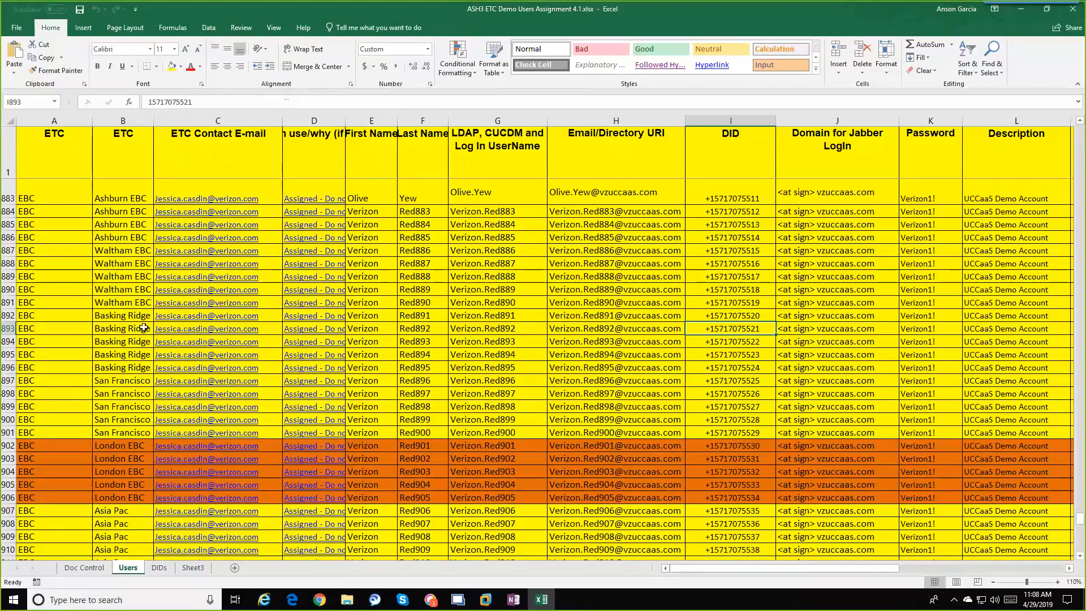
Step: Search the sheet for the Kurmi demo account, then select the whole of row 928
scroll(166, 330, "up", 3)
scroll(162, 322, "up", 9)
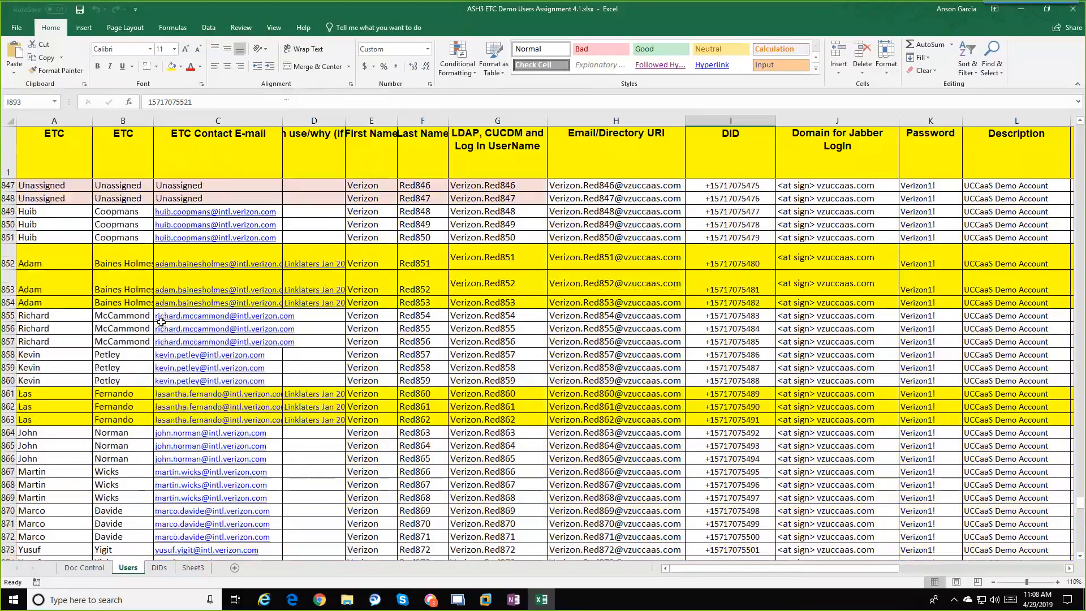
key("ctrl+f")
key("Return")
key("Return")
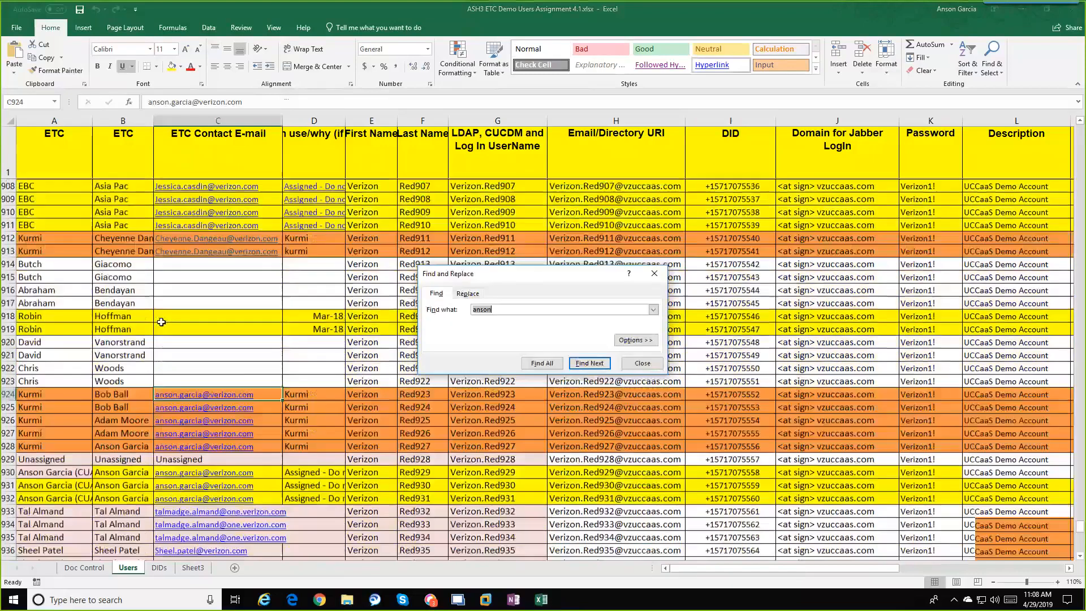
scroll(161, 321, "down", 1)
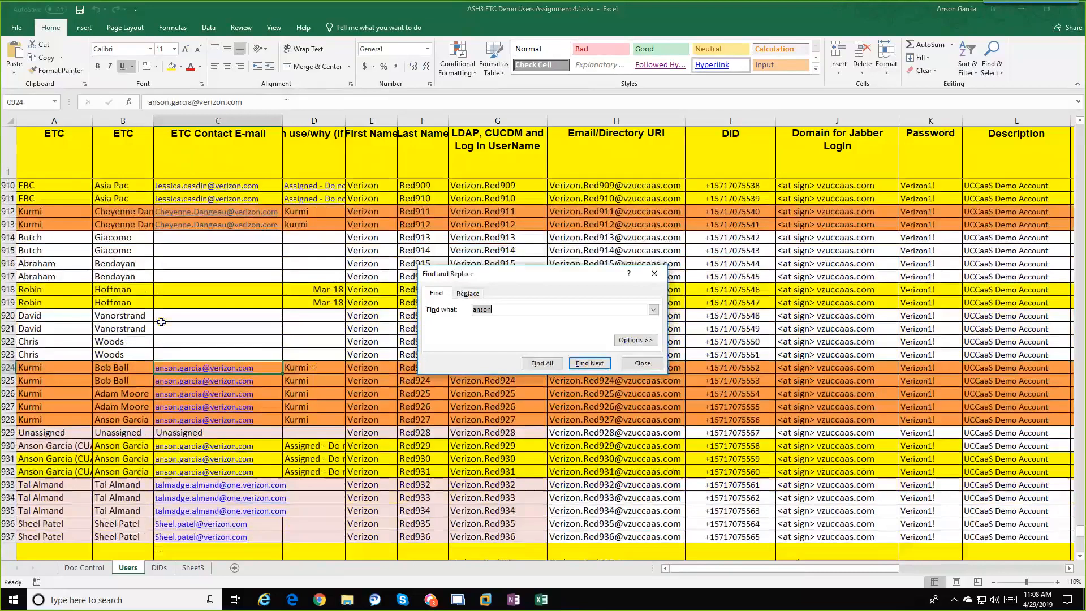
left_click(149, 422)
left_click(11, 421)
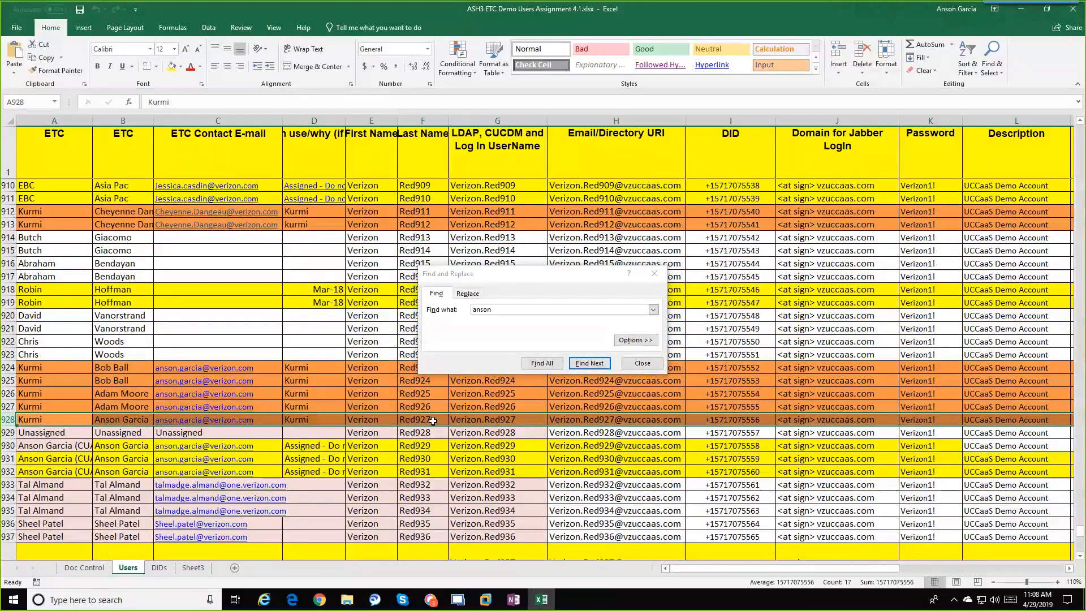
left_click(643, 363)
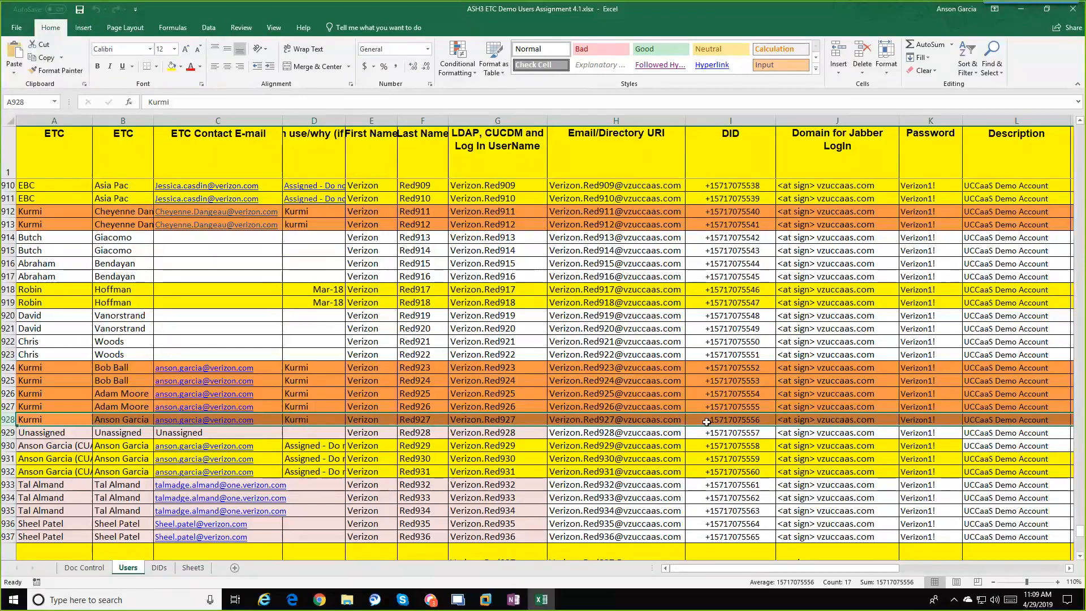
left_click(428, 421)
left_click(475, 424)
left_click(583, 420)
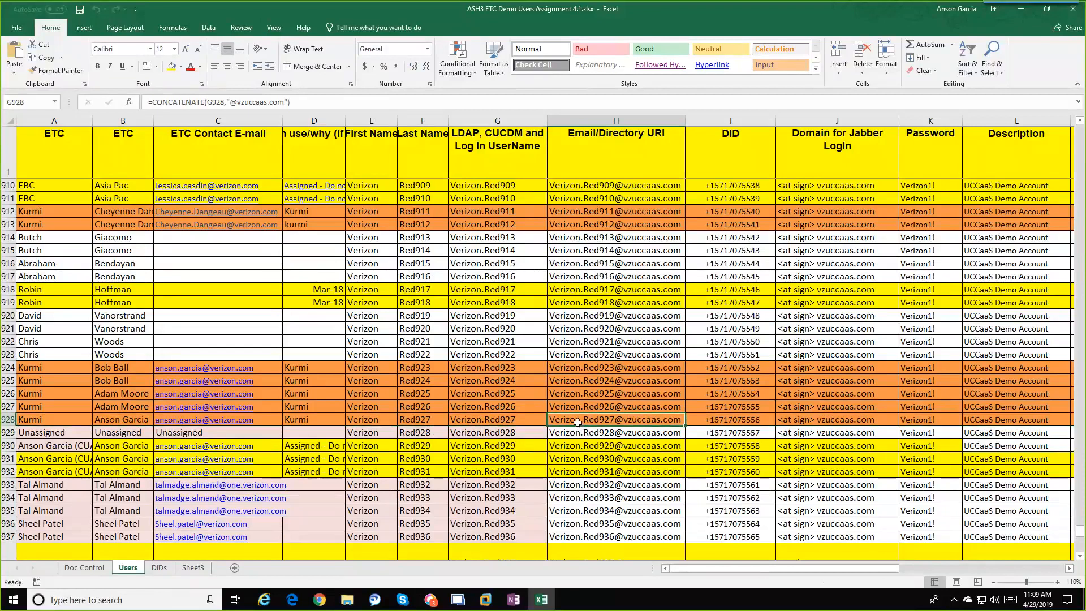
left_click(715, 423)
left_click(674, 422)
left_click(696, 422)
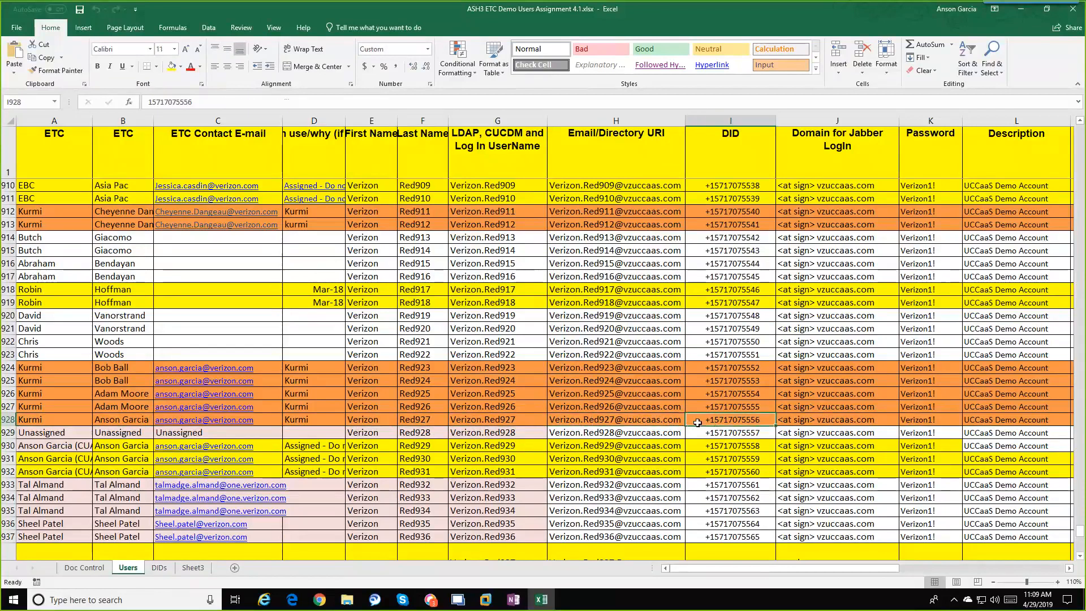
left_click(663, 419)
left_click(701, 425)
left_click(656, 423)
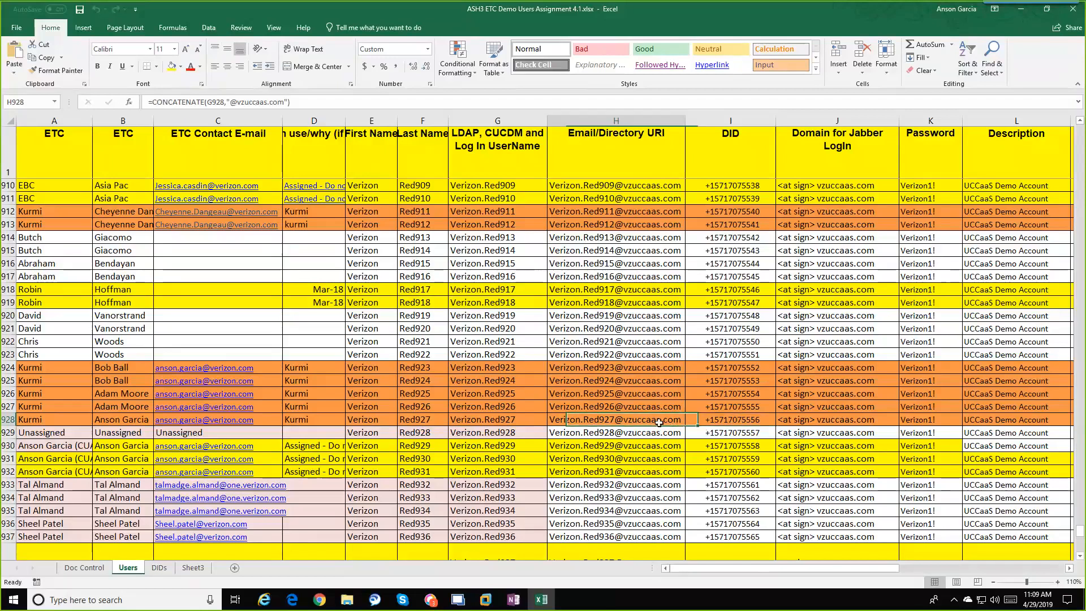
left_click(537, 426)
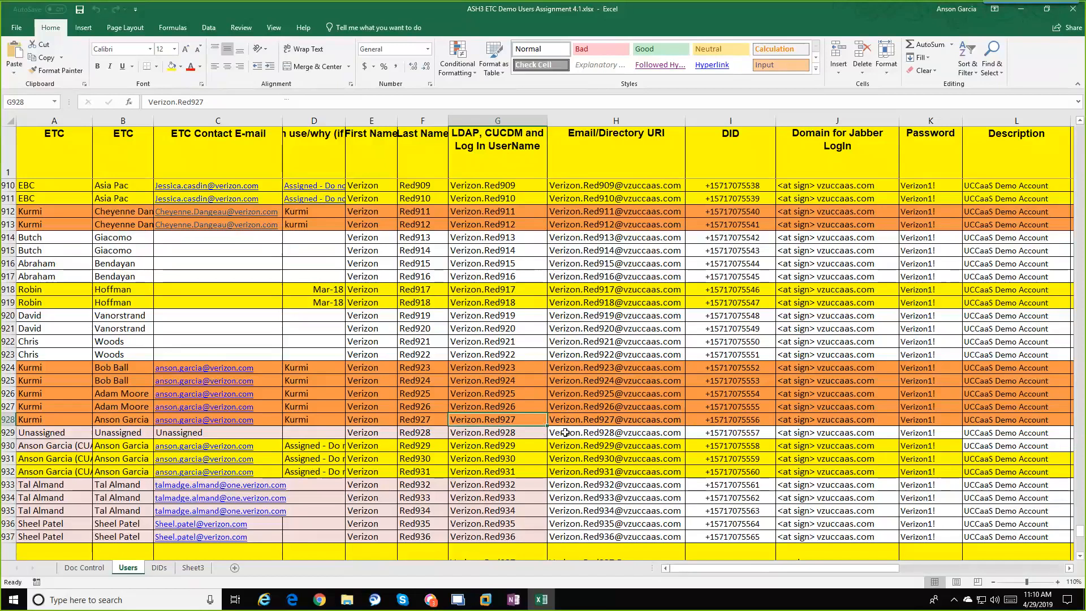
Step: Check the DIDs in I929 and I928, then select row 928, first columns A–J, then the whole row
left_click(706, 434)
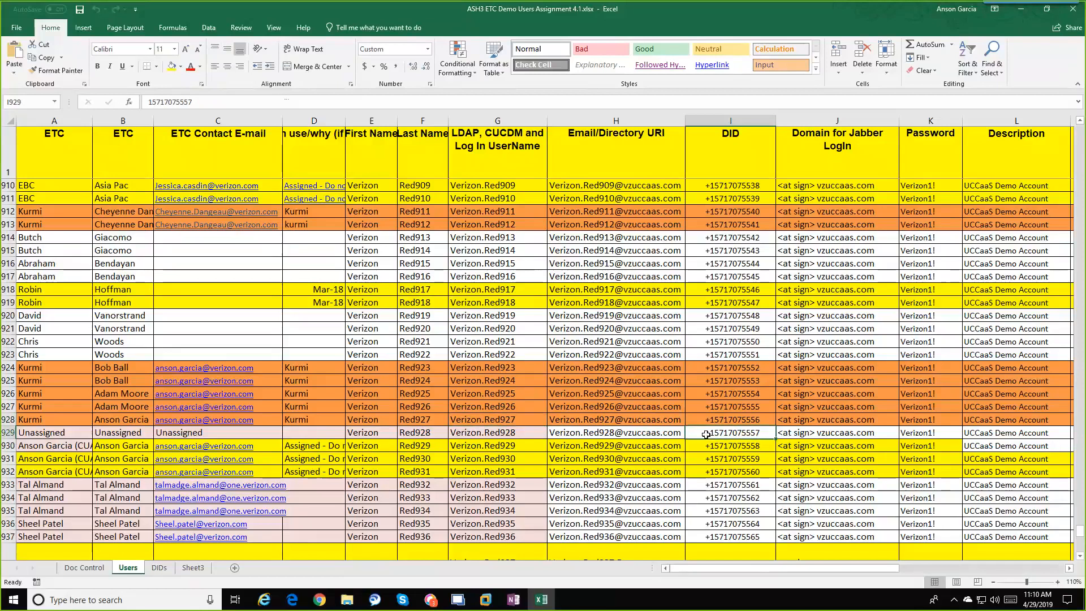
left_click(713, 419)
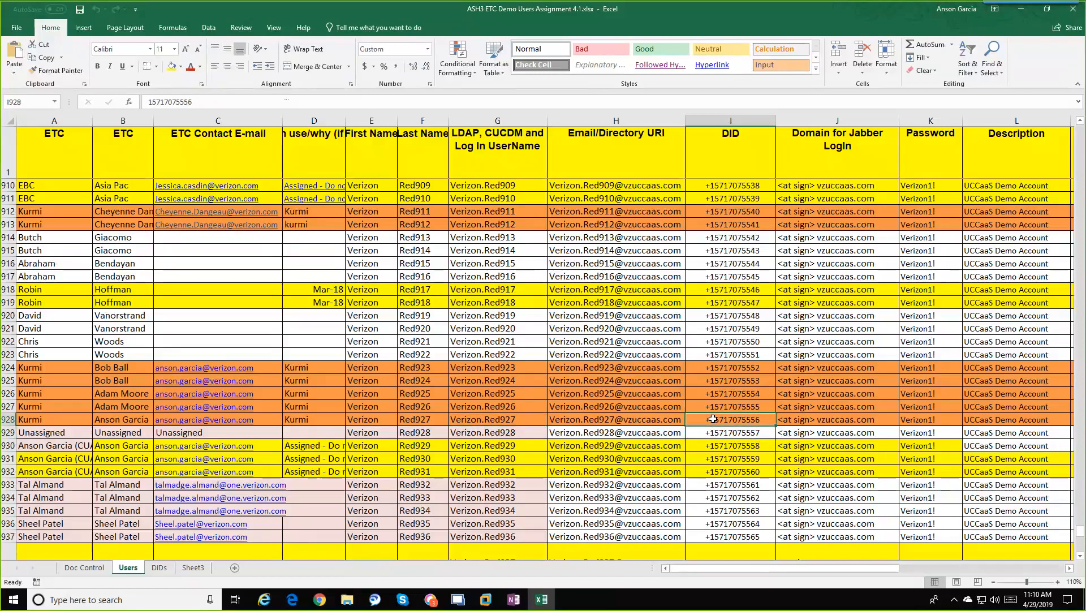
left_click(61, 422)
left_click_drag(61, 423, 925, 420)
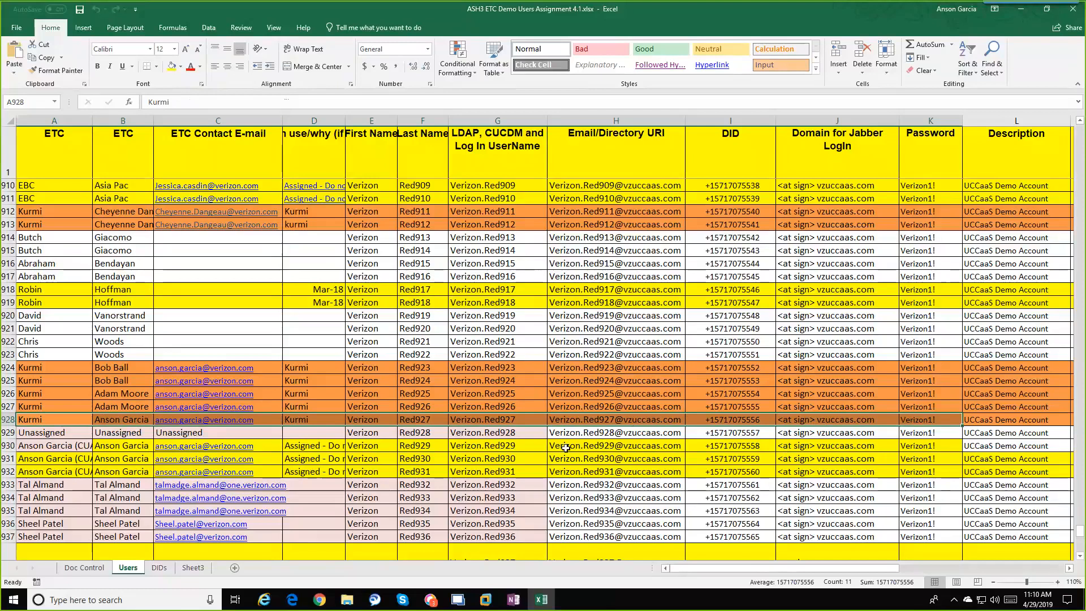
left_click(9, 419)
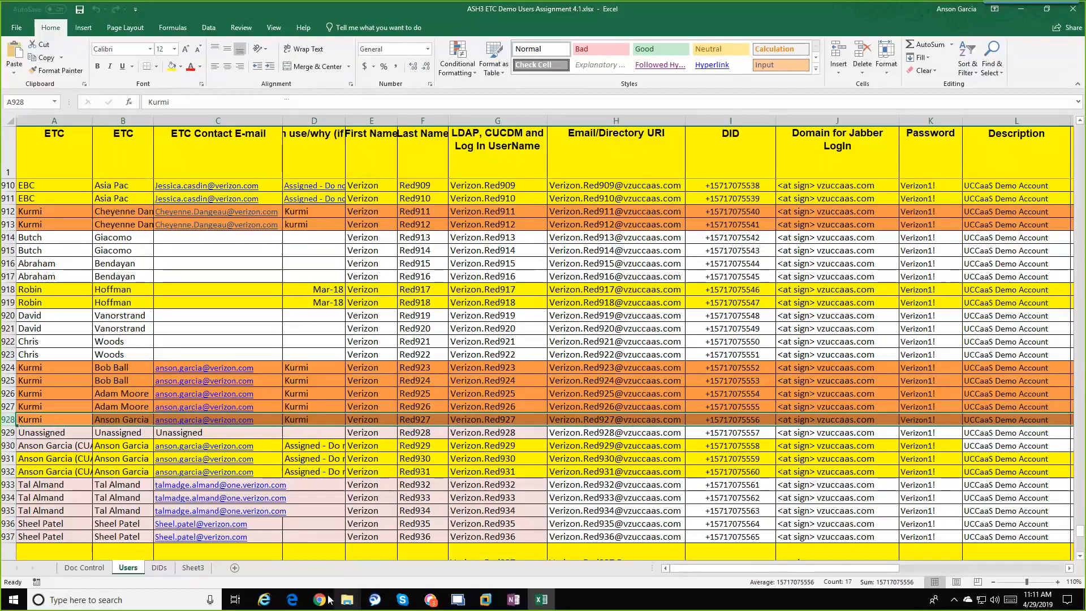
mouse_move(319, 604)
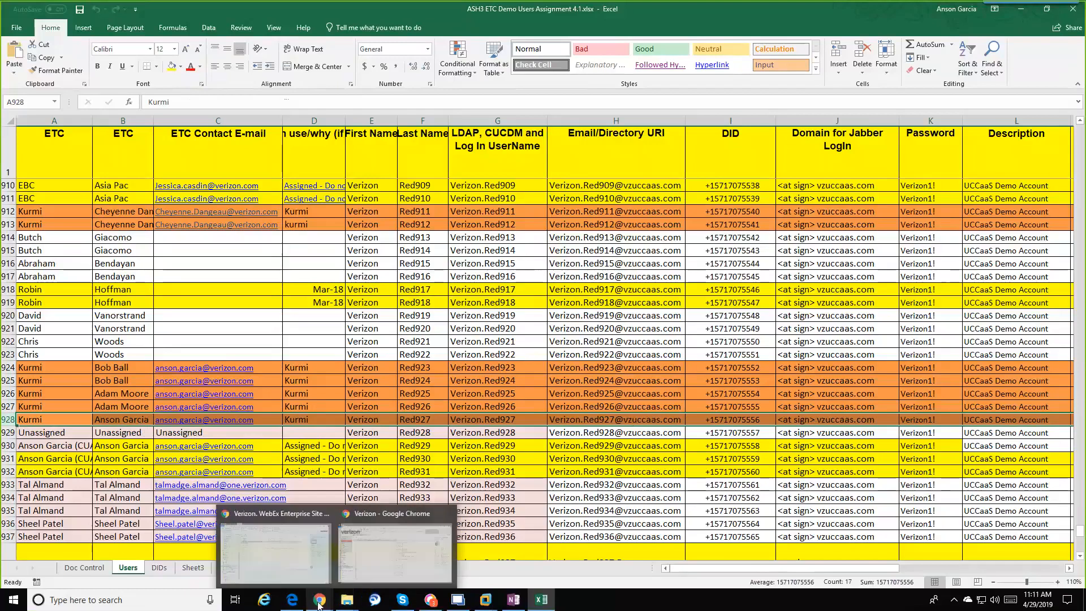
left_click(342, 573)
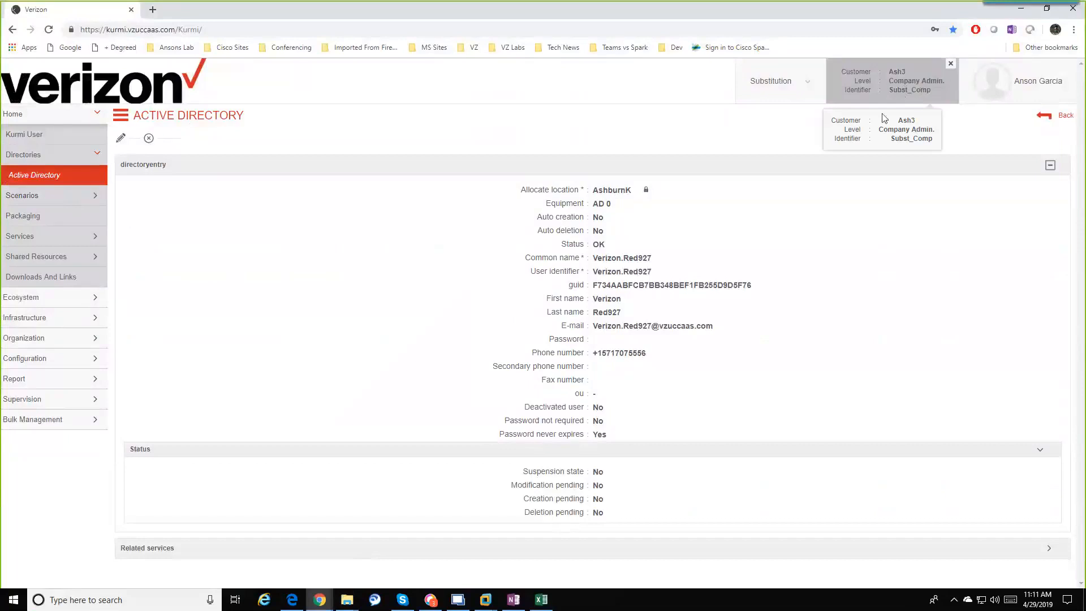
left_click(46, 177)
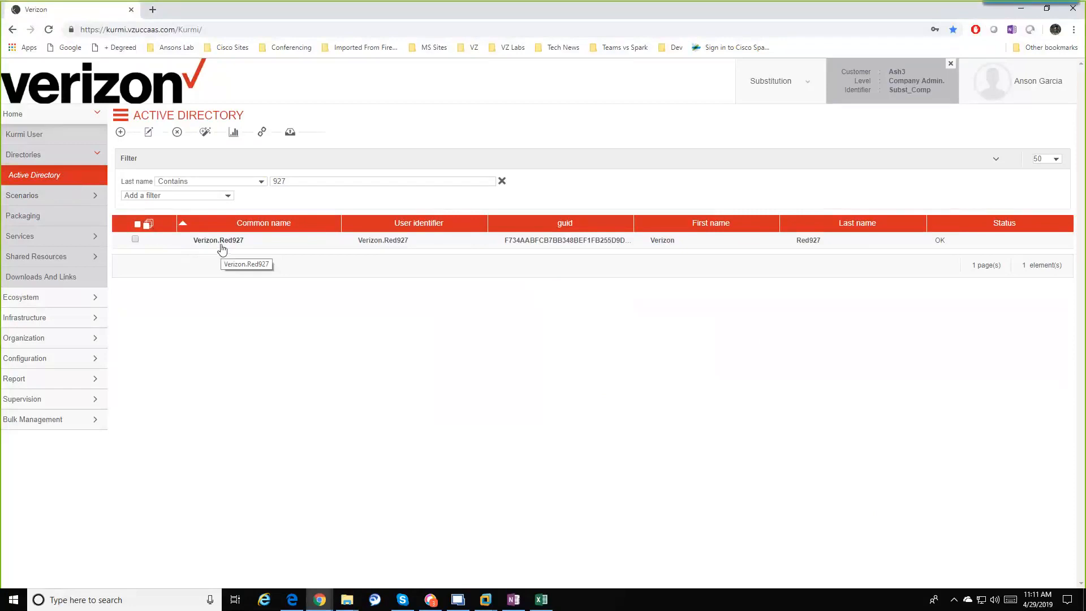
left_click(541, 599)
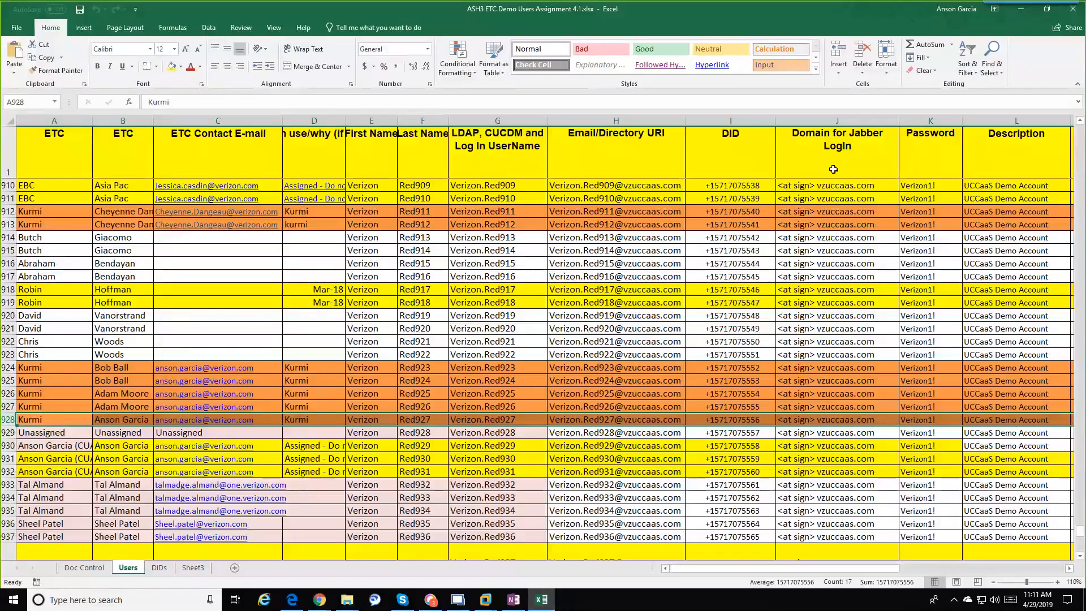
Step: Minimize Excel to get back to the Kurmi Active Directory list showing Verizon.Red927
left_click(1030, 17)
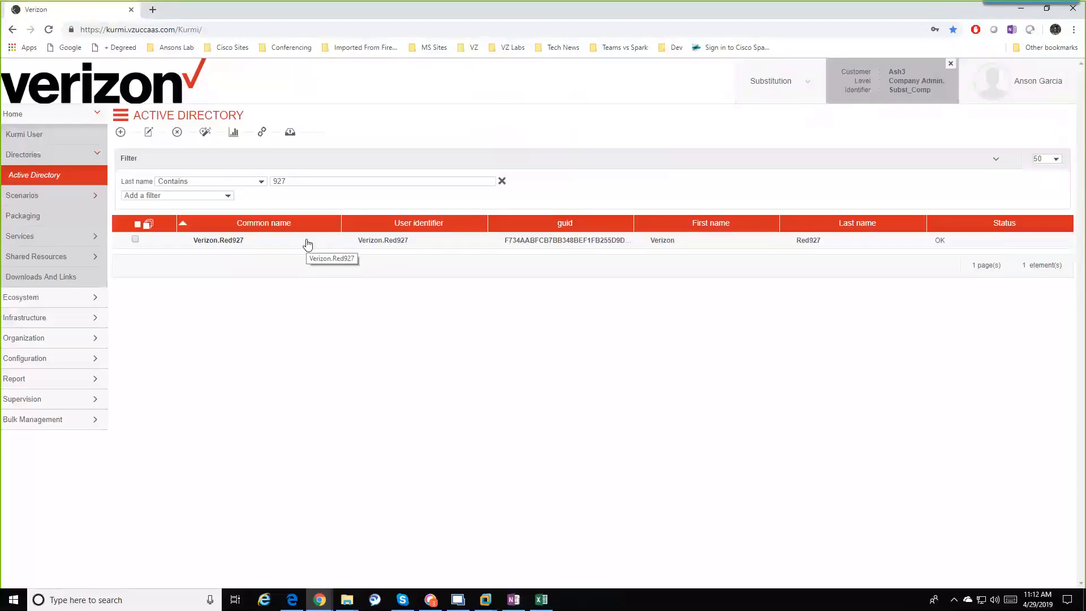
Step: Select the Verizon.Red927 Active Directory entry and try to delete it
left_click(135, 240)
left_click(178, 135)
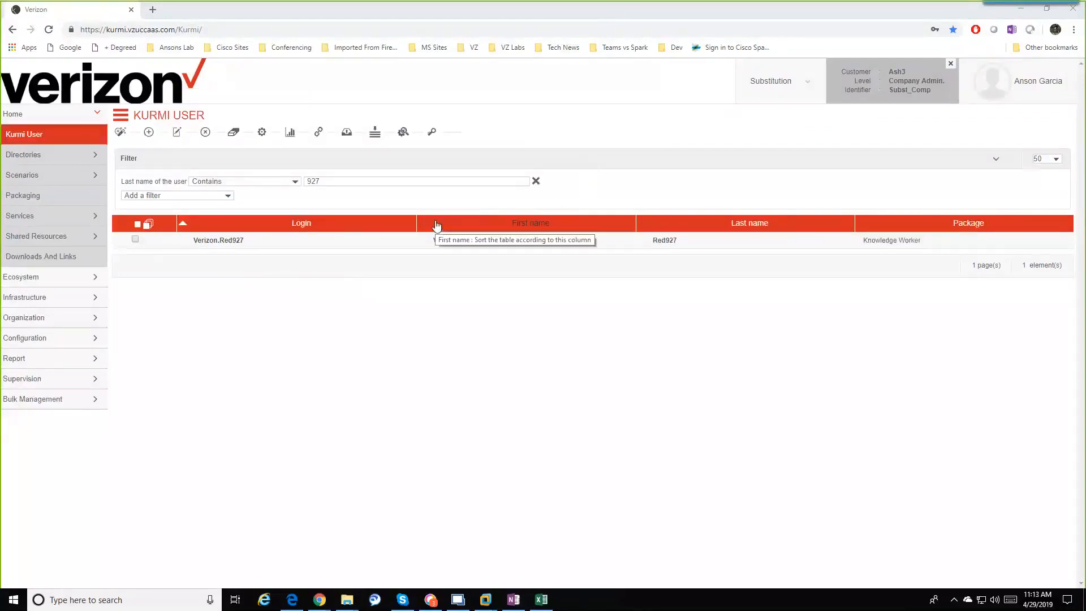
Step: Go to Directories > Active Directory, where Verizon.Red927 is still listed with status OK
left_click(50, 163)
left_click(48, 177)
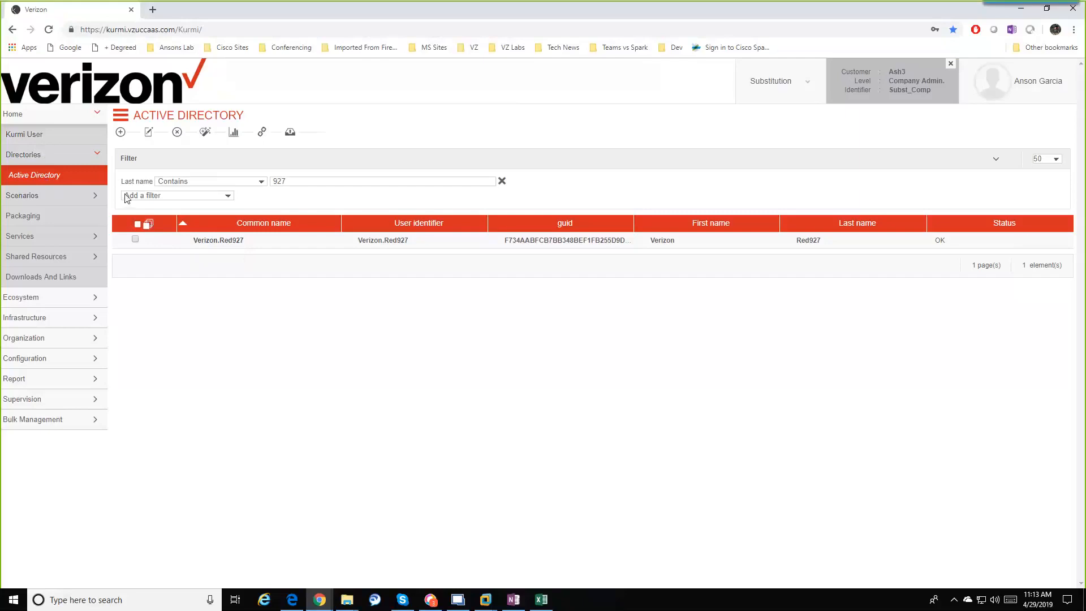
Step: Go to the Kurmi User page, which lists Verizon.Red927 with the Knowledge Worker package
left_click(49, 138)
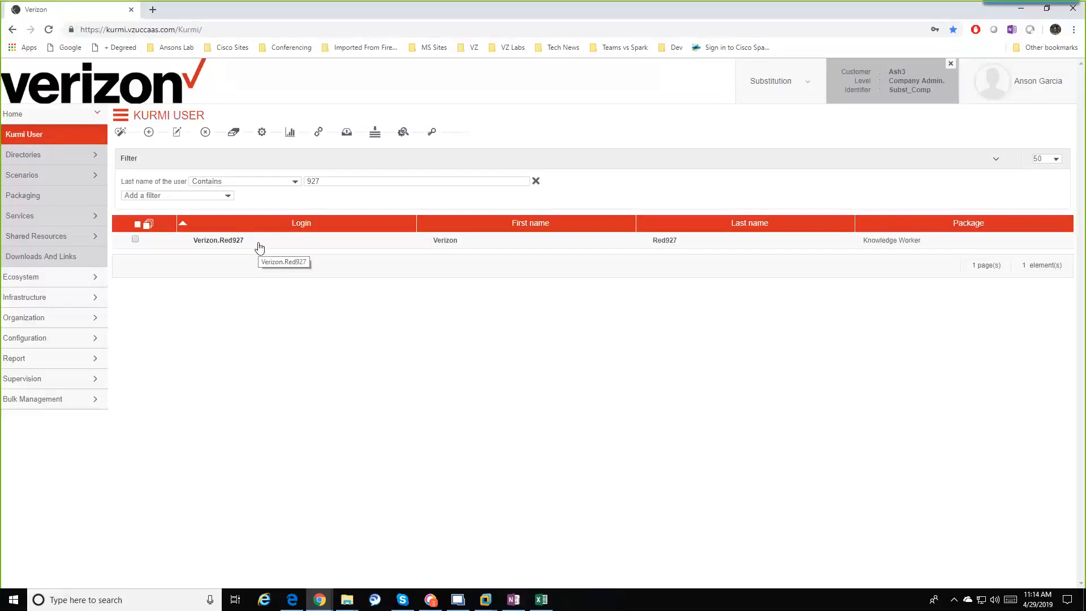
Step: Select Verizon.Red927 in the Kurmi User list, delete it and confirm the removal
left_click(135, 240)
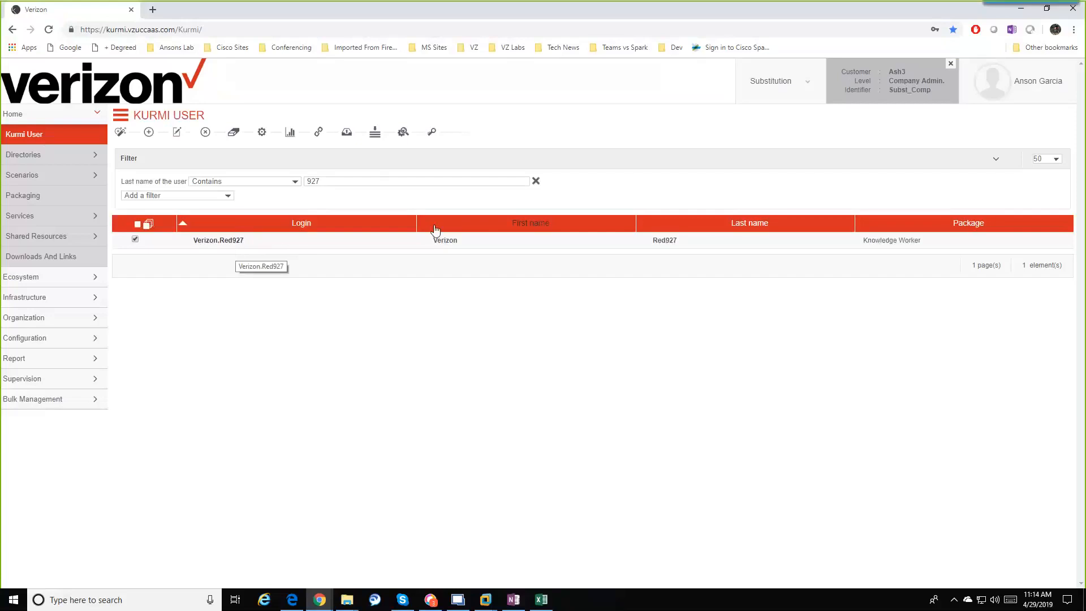
left_click(205, 133)
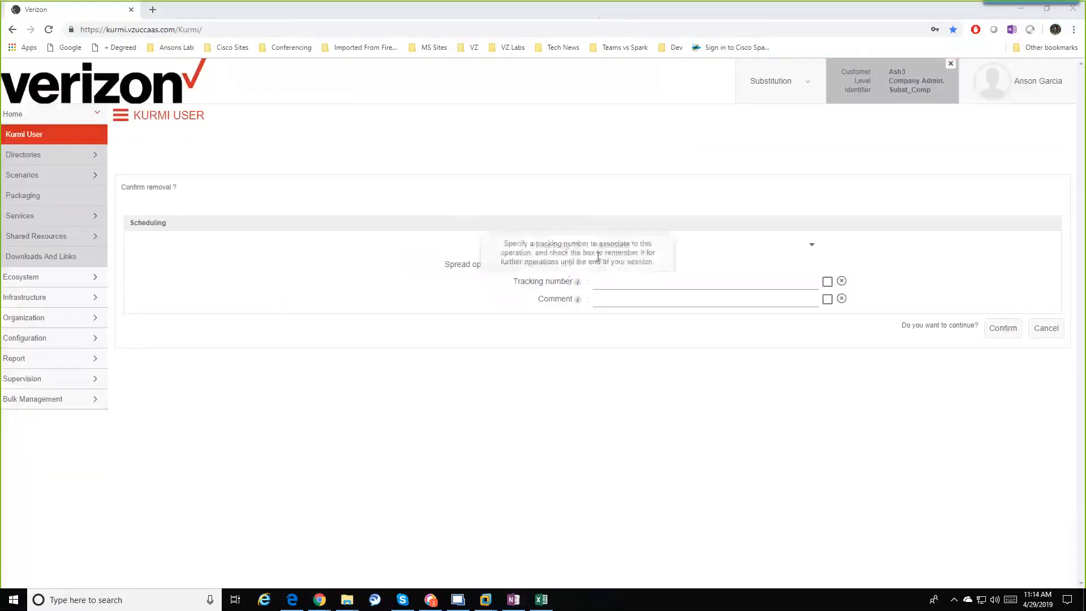
left_click(1014, 336)
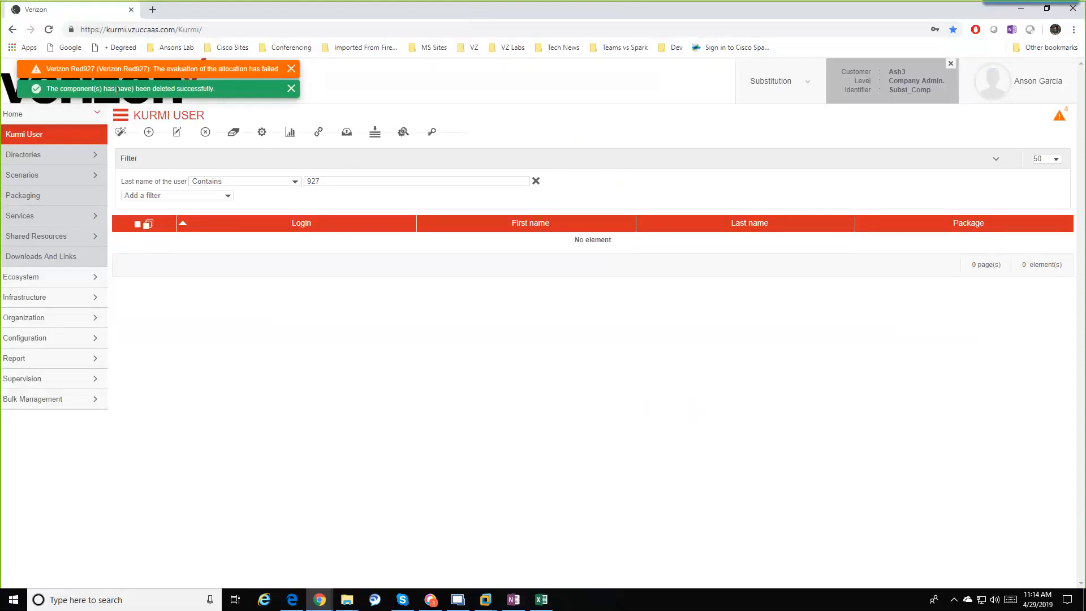
Step: Rerun the 927 last-name search, then open Directories > Active Directory to see status To create
left_click_drag(118, 88, 217, 89)
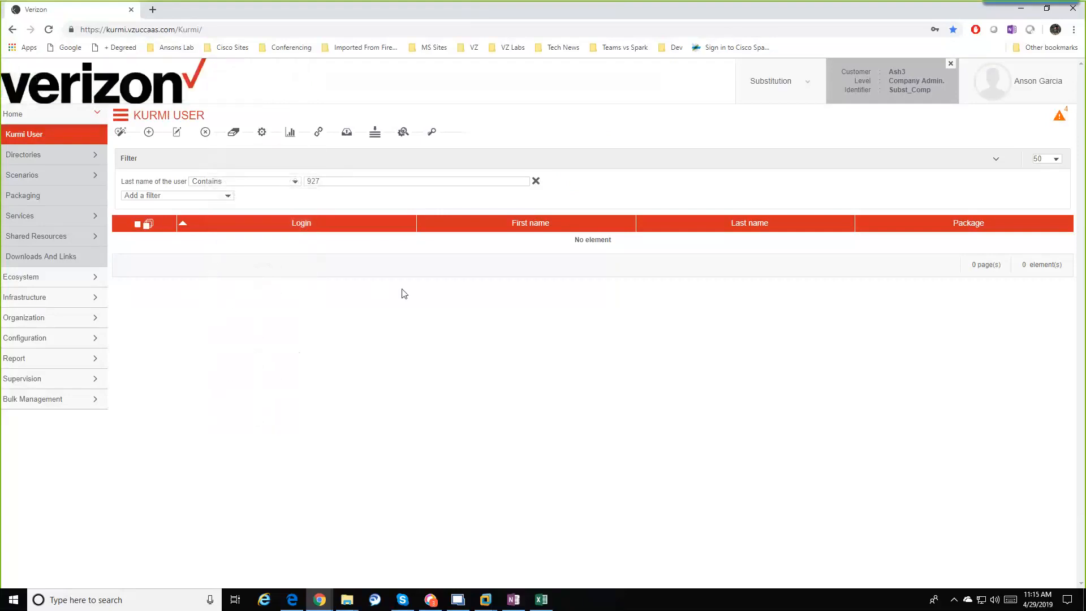
left_click(315, 181)
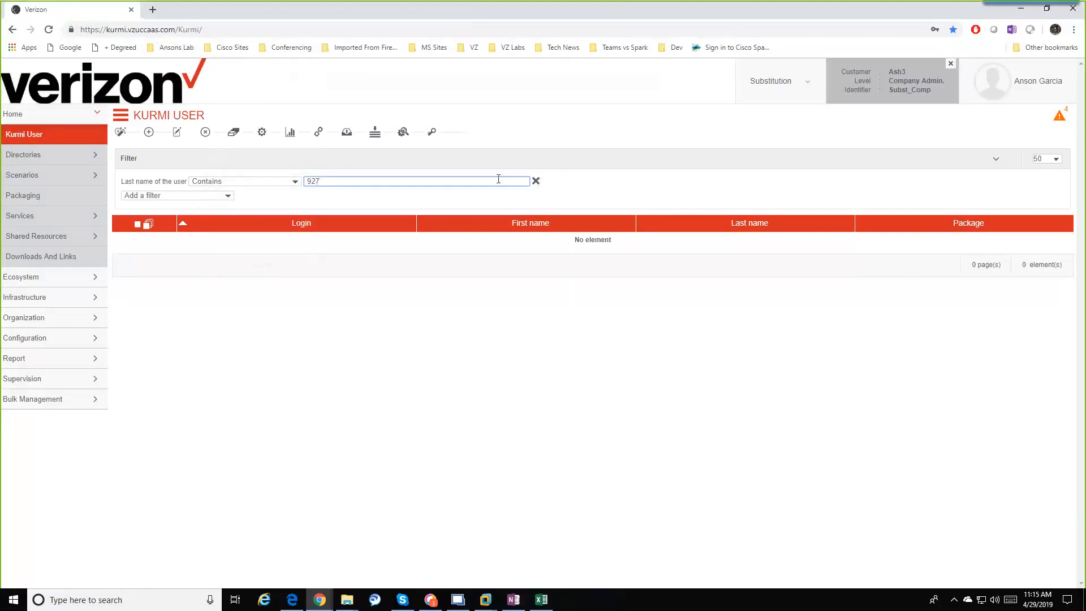
key("Return")
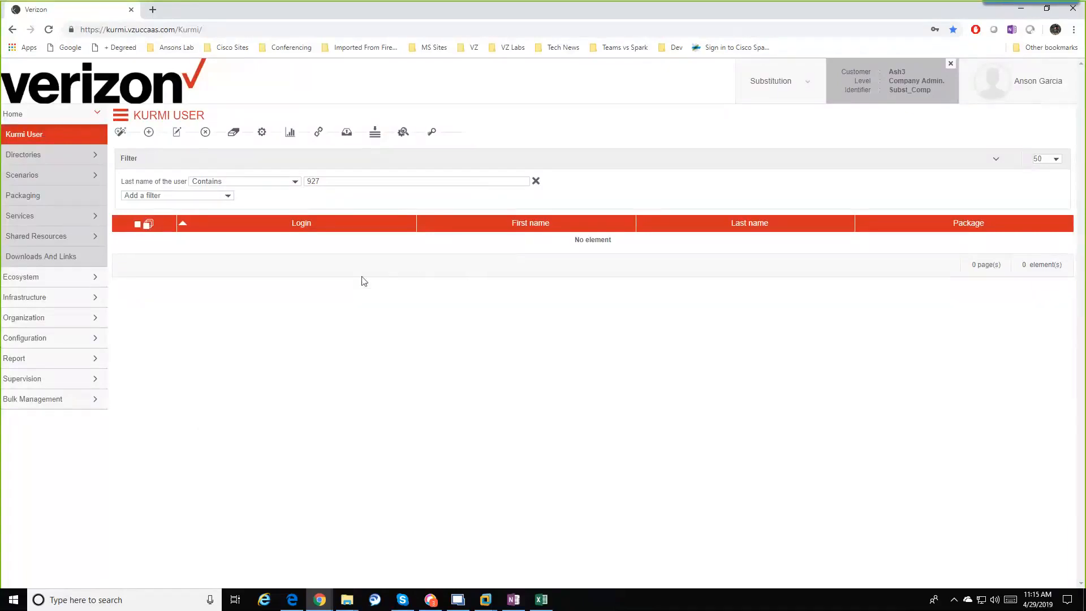
left_click(54, 155)
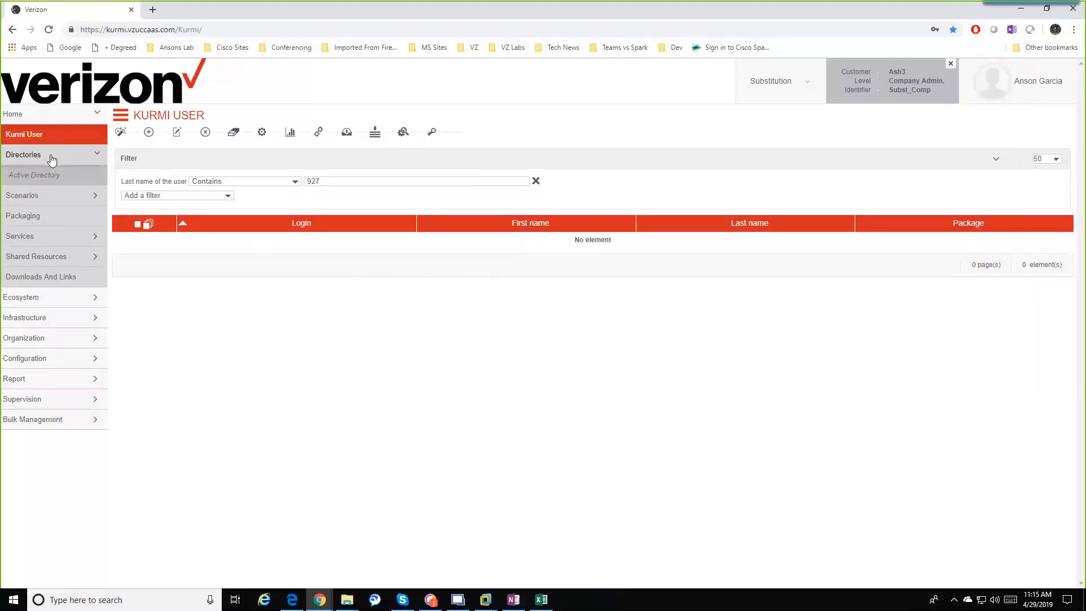
left_click(40, 176)
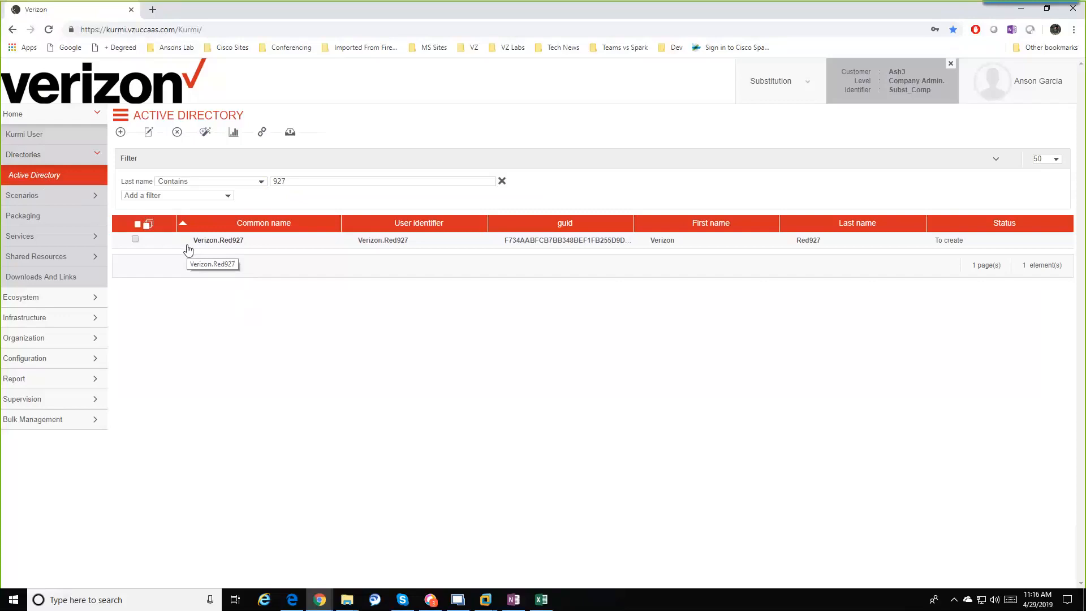
Step: Collapse Directories, return to the empty Kurmi User list, and bring Excel's Users sheet forward
left_click(76, 158)
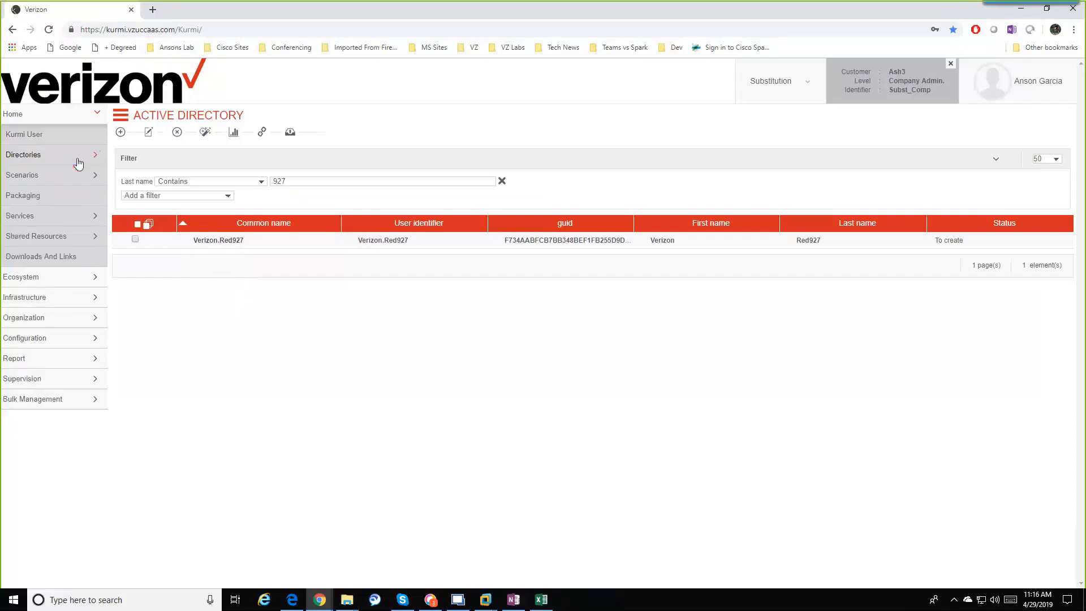
left_click(44, 135)
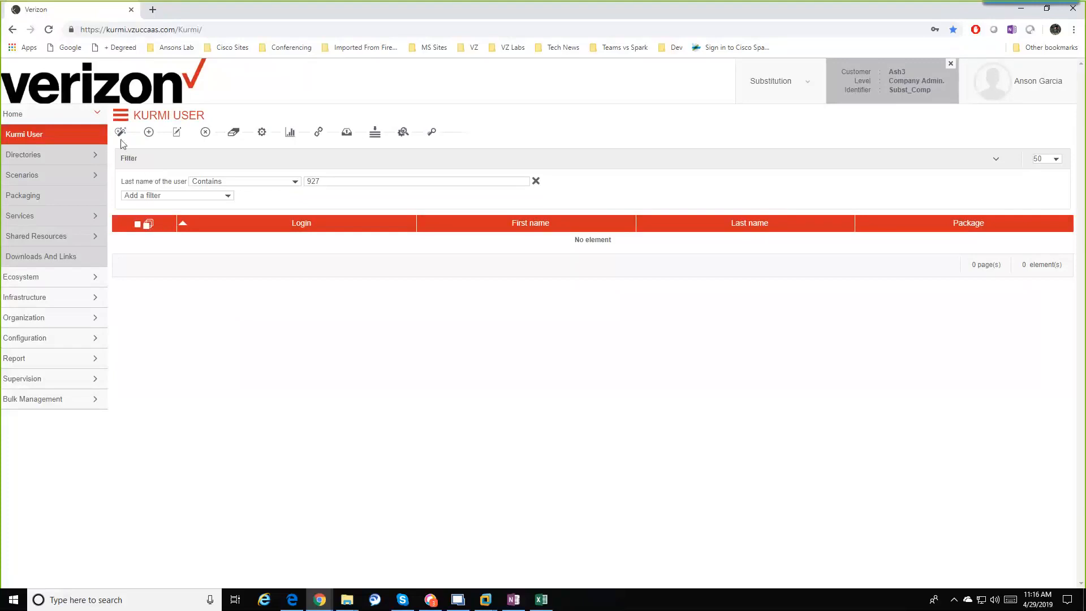
left_click(541, 600)
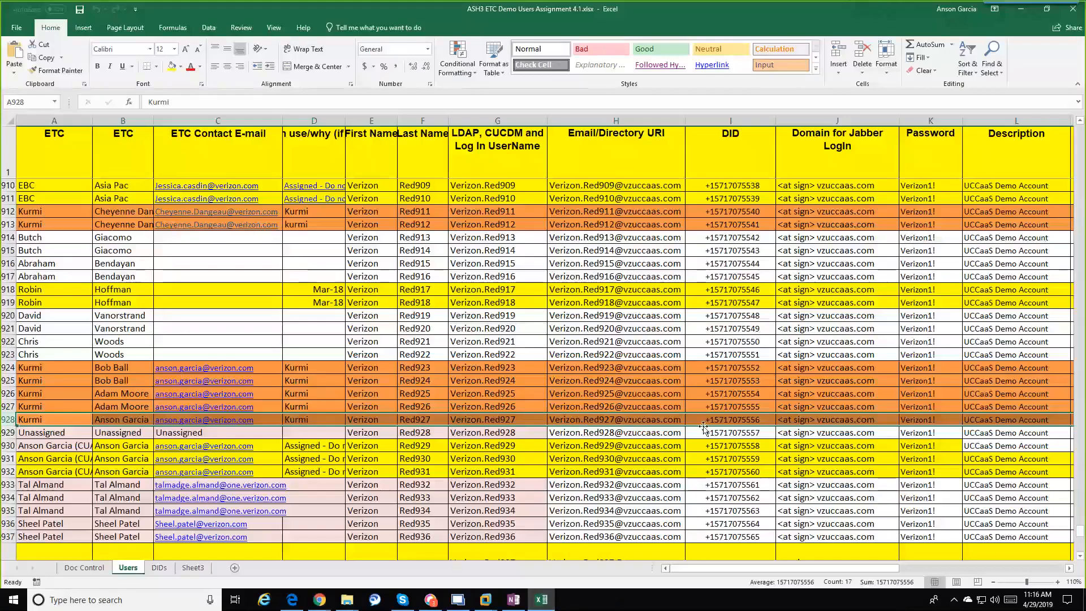
Step: Check the DID in cell I928, then minimize Excel to show the empty Kurmi User list
left_click(704, 421)
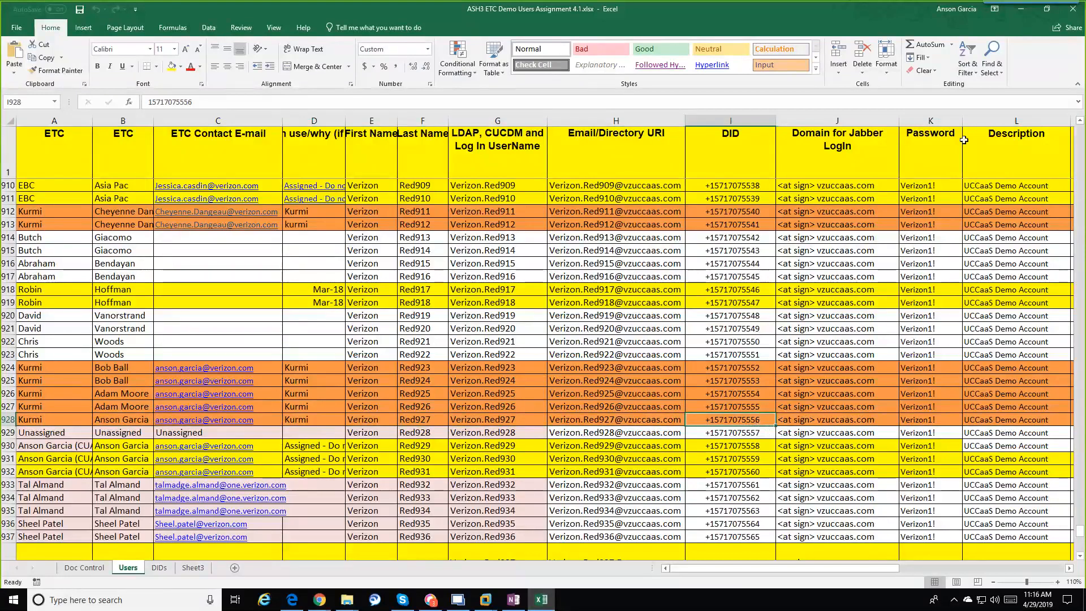
left_click(1026, 21)
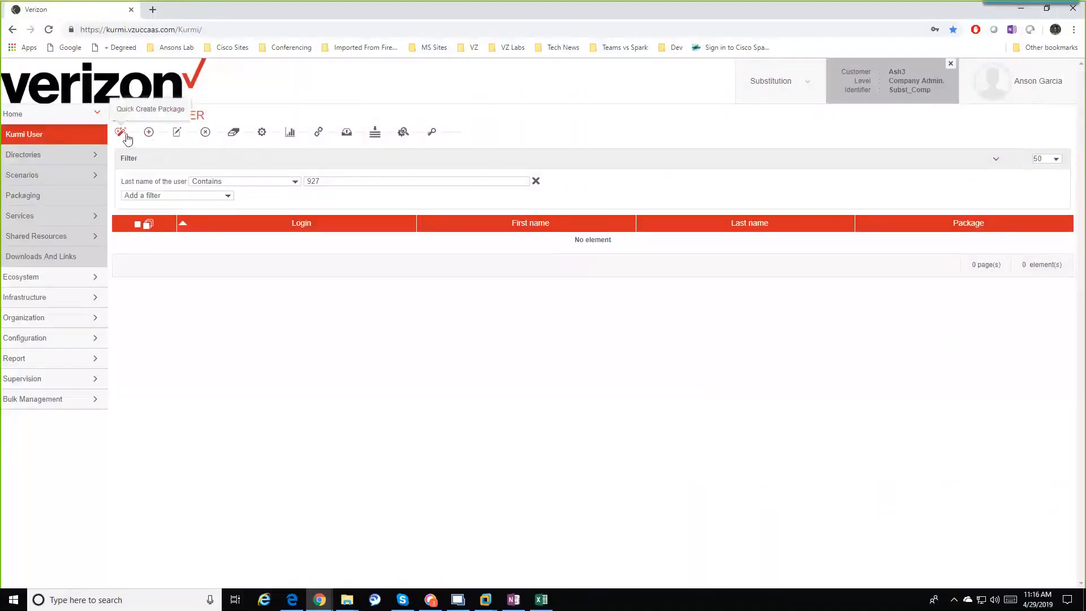
Step: Open the User Quick Create form and replace the autofilled PIN with a new value
left_click(122, 135)
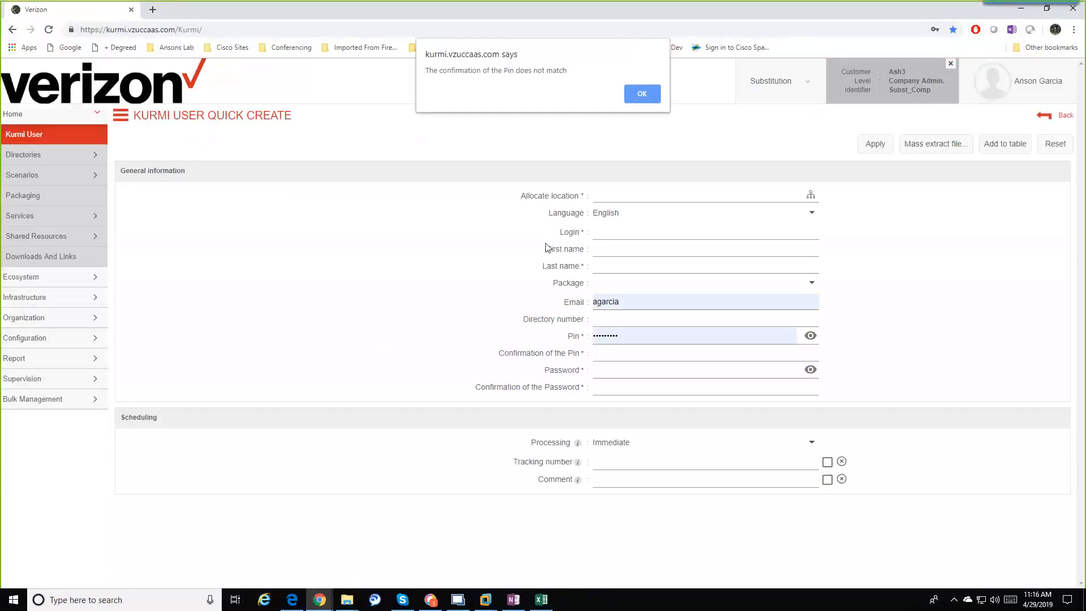
left_click(642, 94)
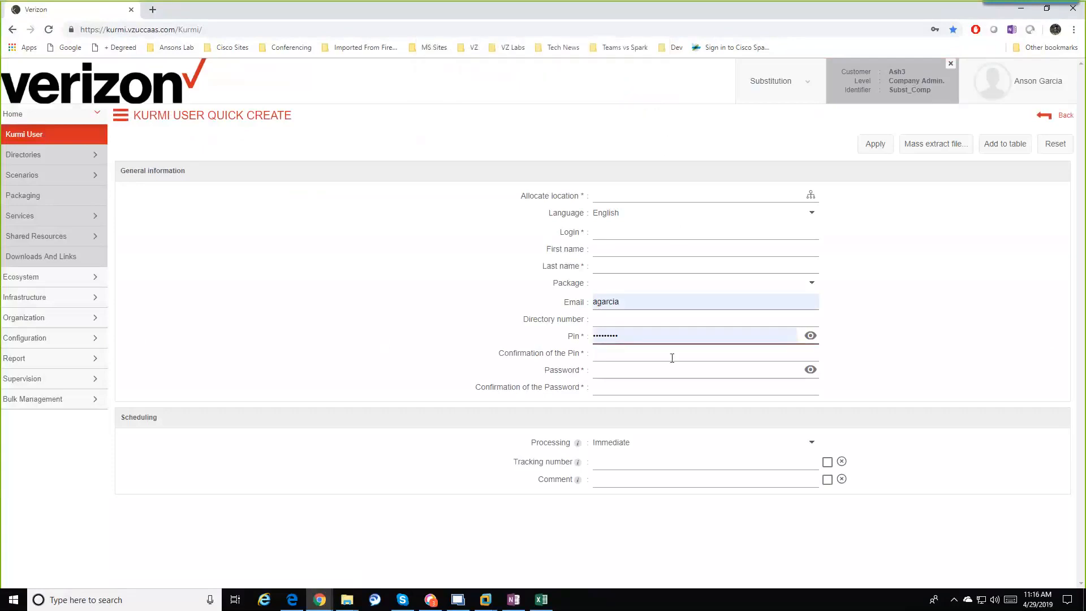
left_click(634, 336)
key("BackSpace")
key("BackSpace")
key("BackSpace")
key("BackSpace")
key("BackSpace")
key("BackSpace")
key("BackSpace")
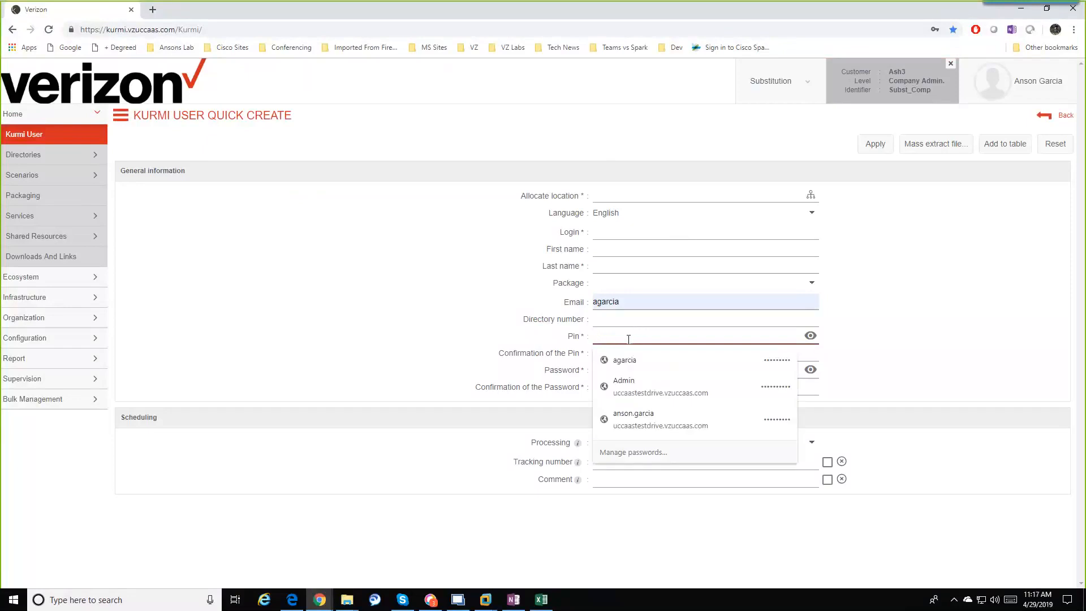
type("123456")
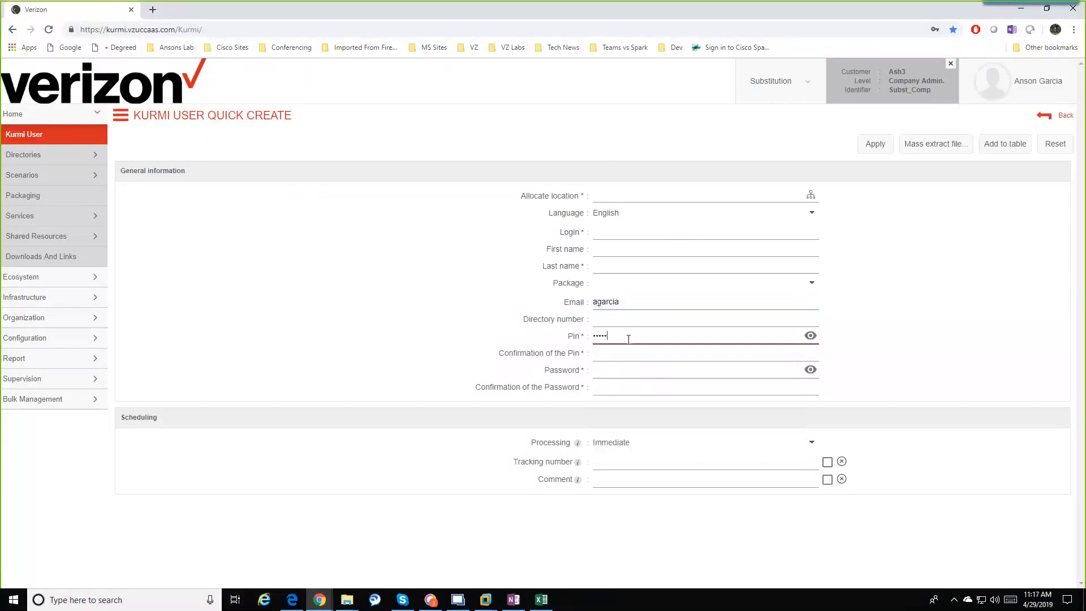
key("Tab")
Step: Fill in the PIN confirmation, then open the location picker with Ash3 expanded
type("123")
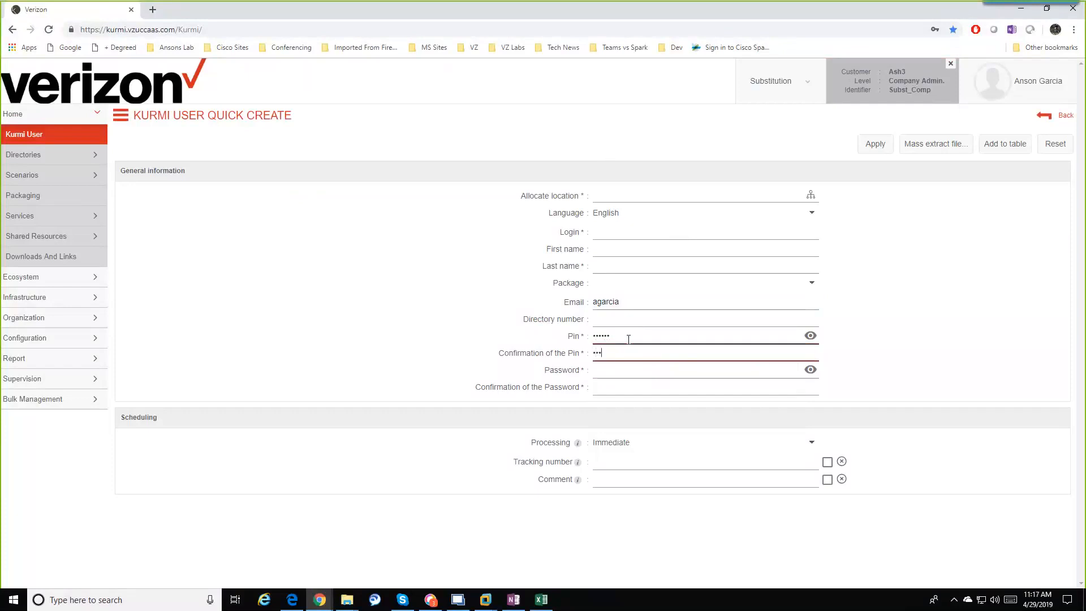
key("BackSpace")
key("BackSpace")
key("BackSpace")
key("BackSpace")
type("2345")
left_click(627, 369)
left_click(629, 353)
left_click(646, 301)
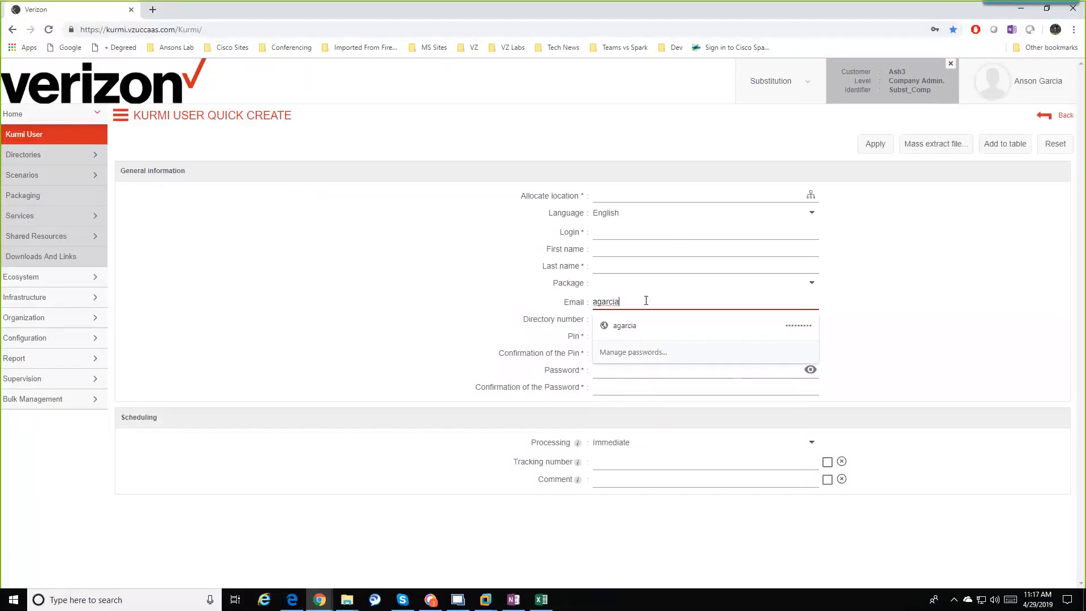
left_click(886, 296)
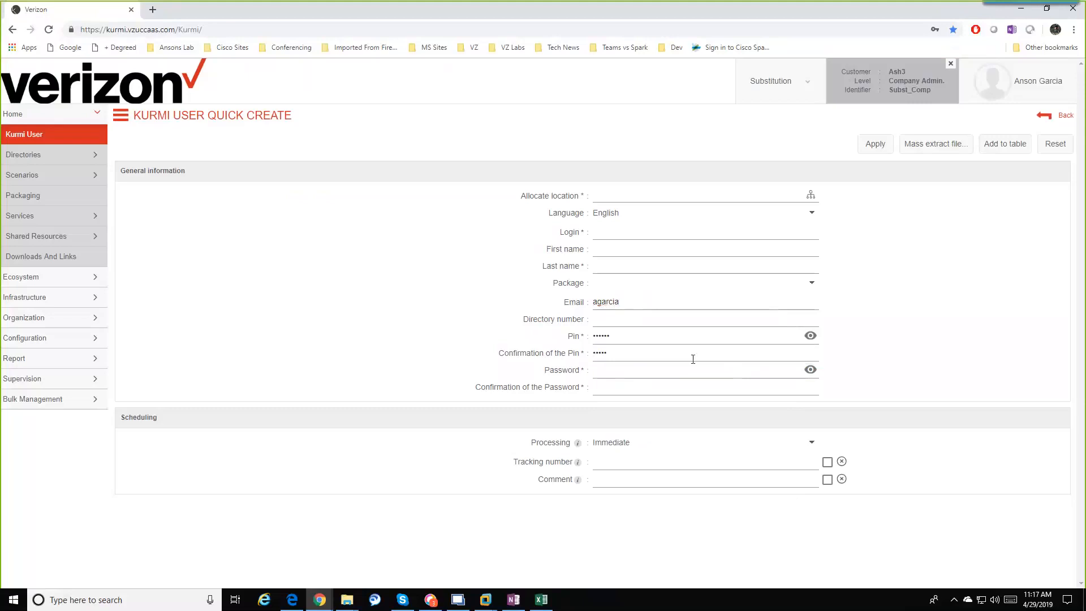
left_click(692, 359)
left_click(811, 195)
left_click(458, 318)
Step: Allocate AshburnK as the location, then re-enter a matching PIN and PIN confirmation
left_click(509, 300)
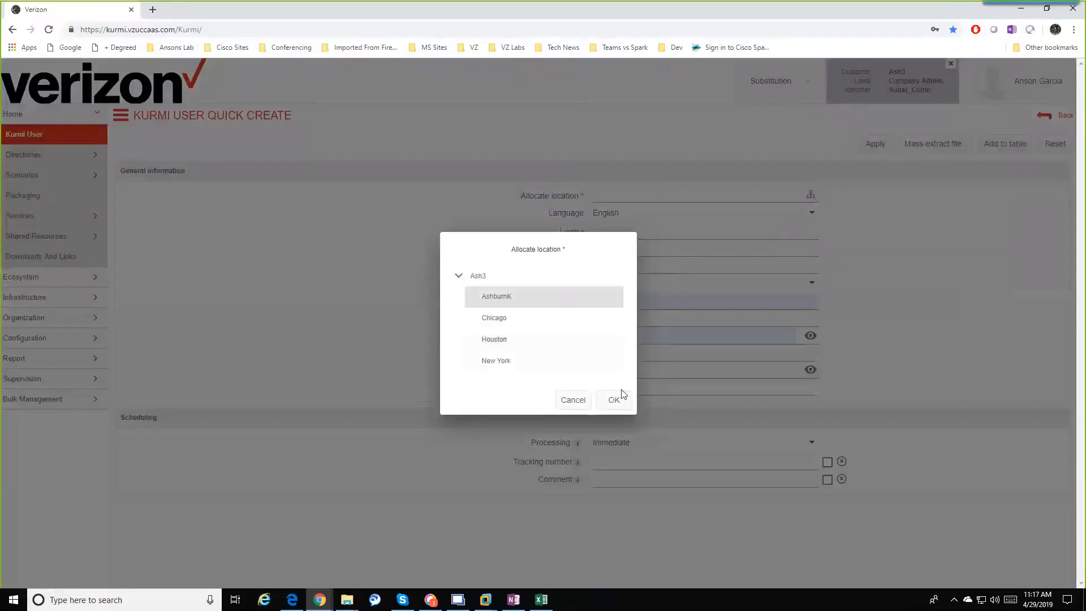
left_click(616, 403)
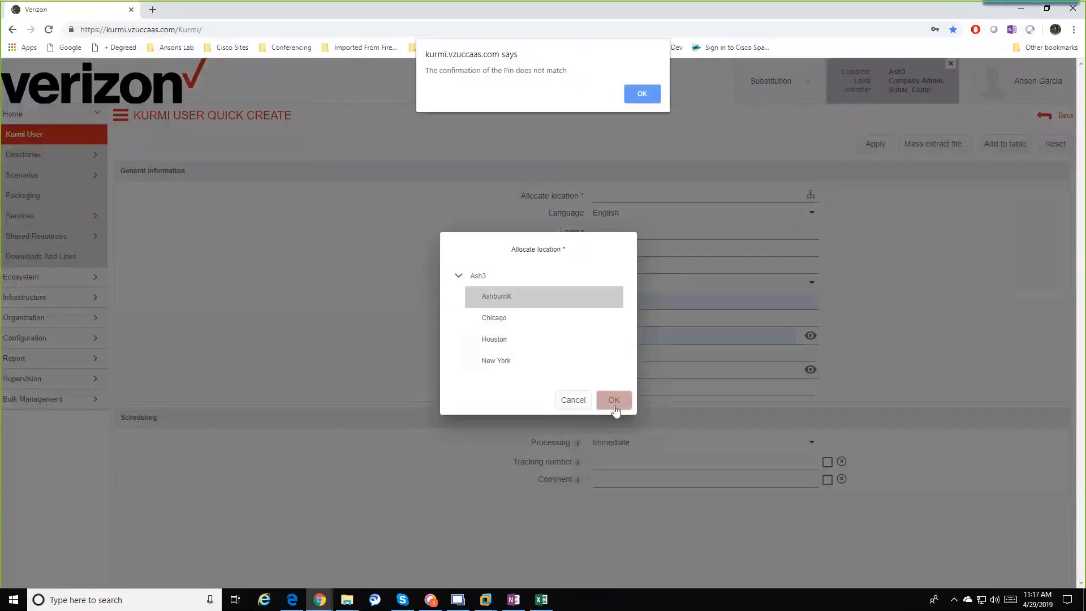
left_click(643, 99)
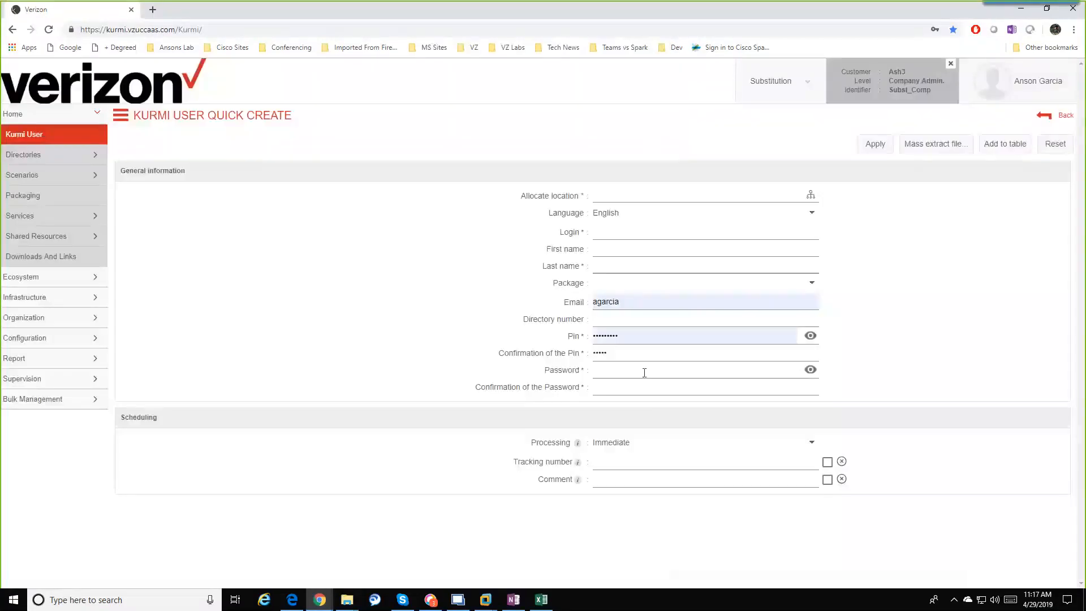
double_click(631, 335)
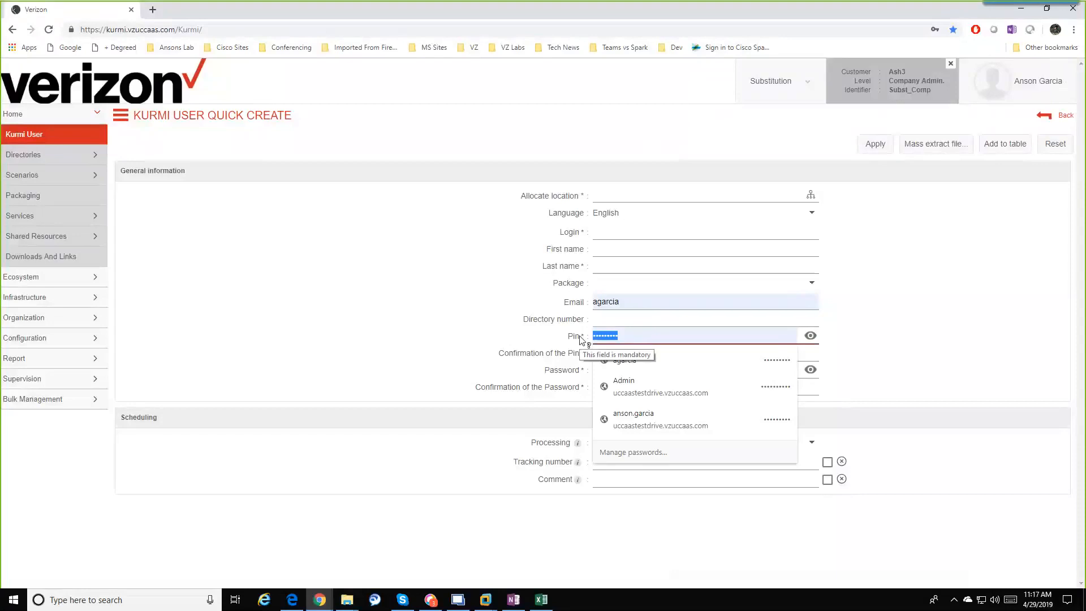
type("12345")
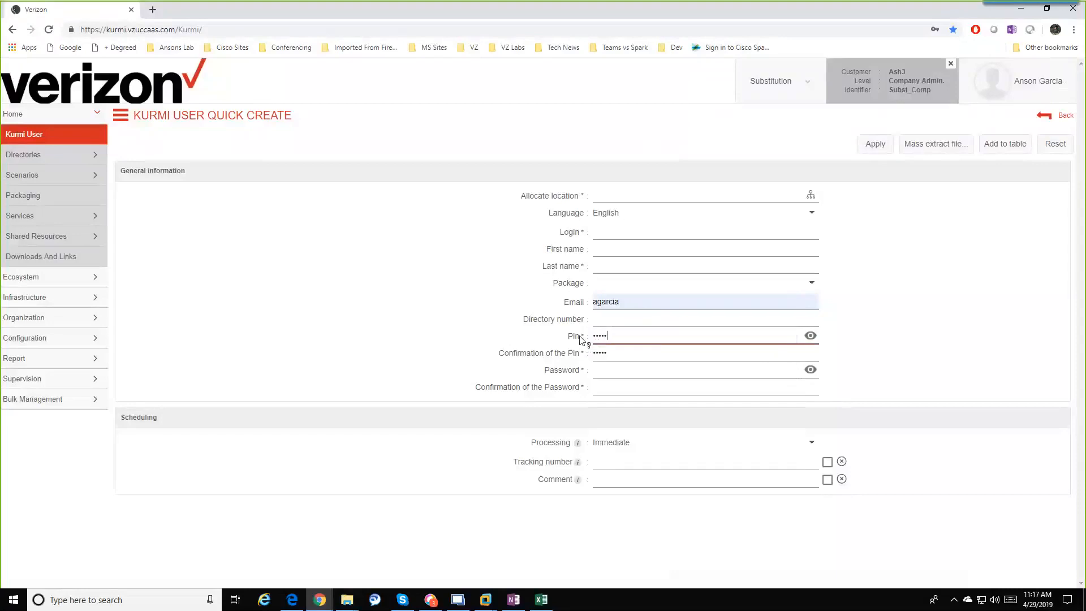
key("Tab")
type("123")
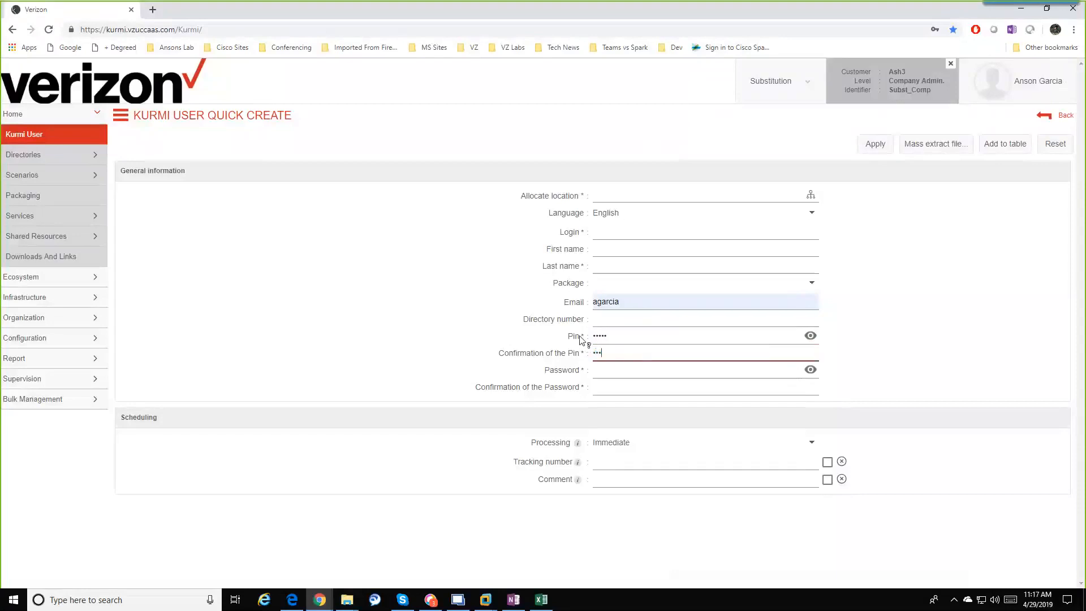
type("45")
left_click(642, 253)
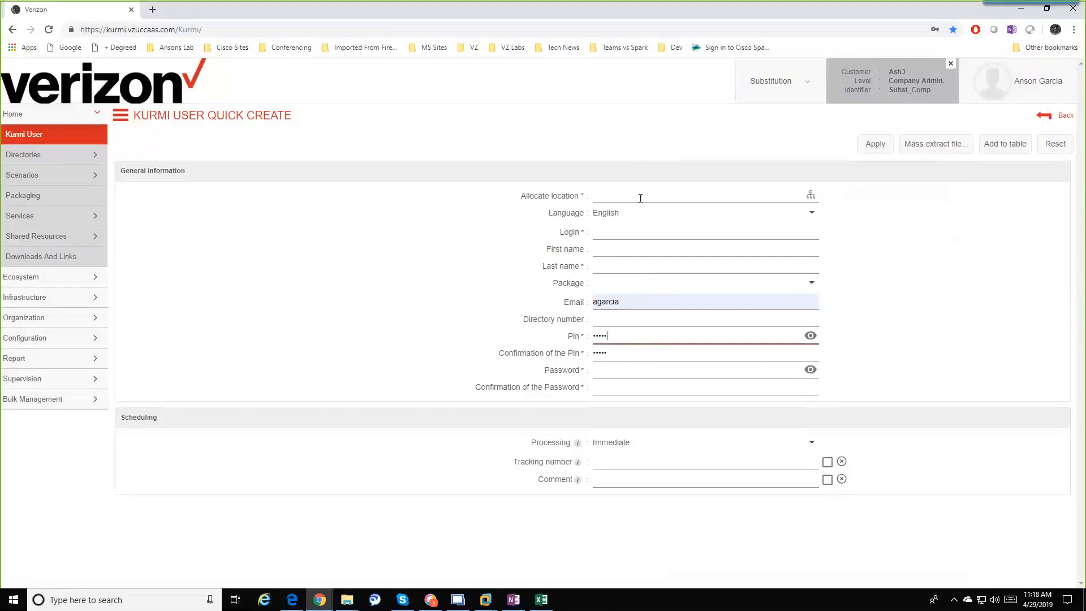
Step: Retry allocating an Ash3 location, which again raises the PIN mismatch warning
left_click(811, 195)
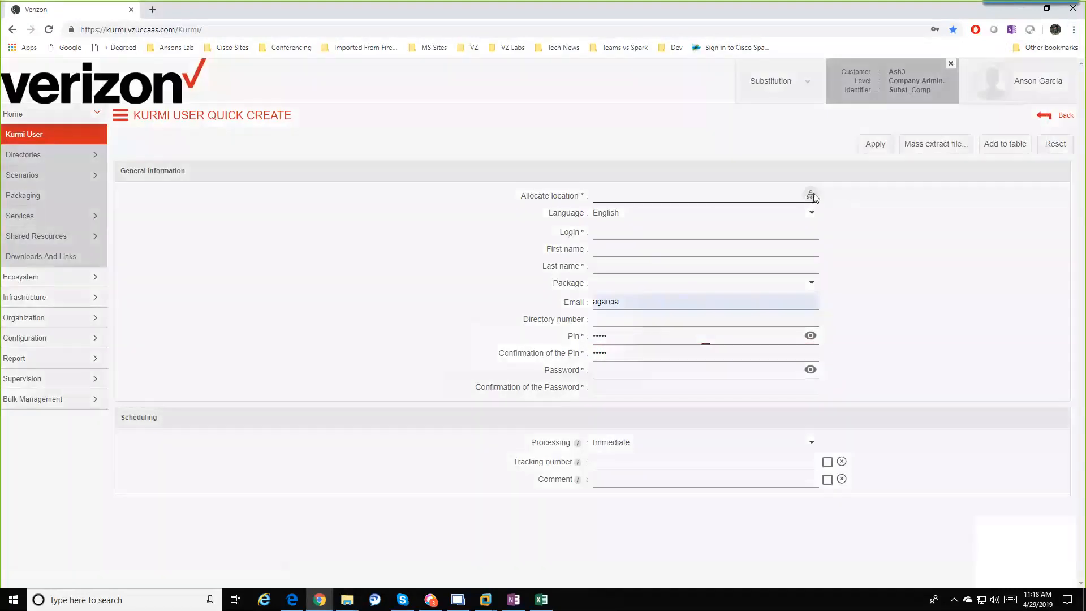
left_click(458, 319)
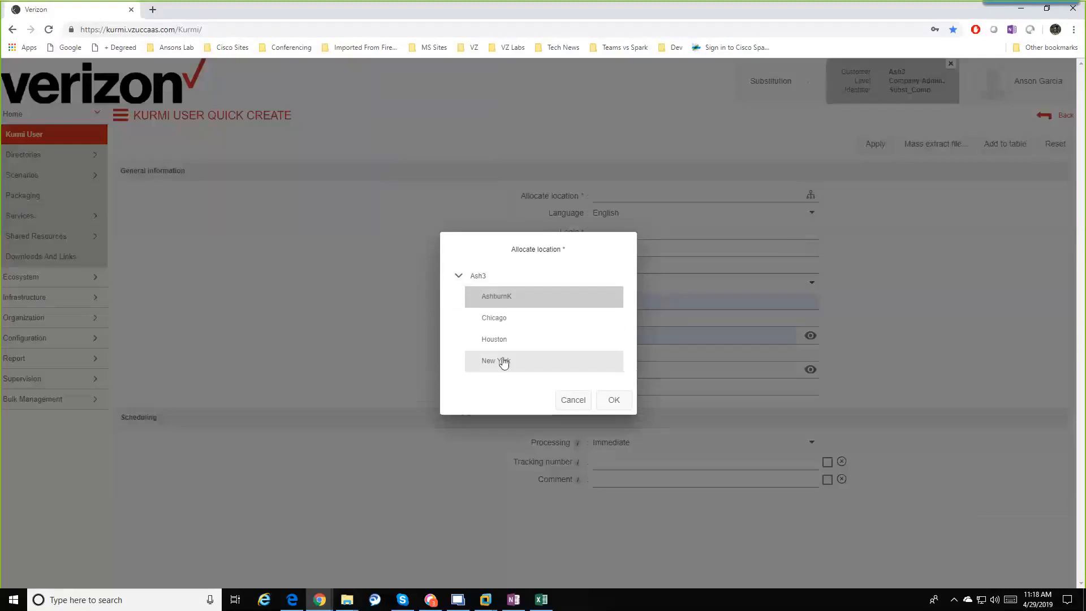
left_click(620, 401)
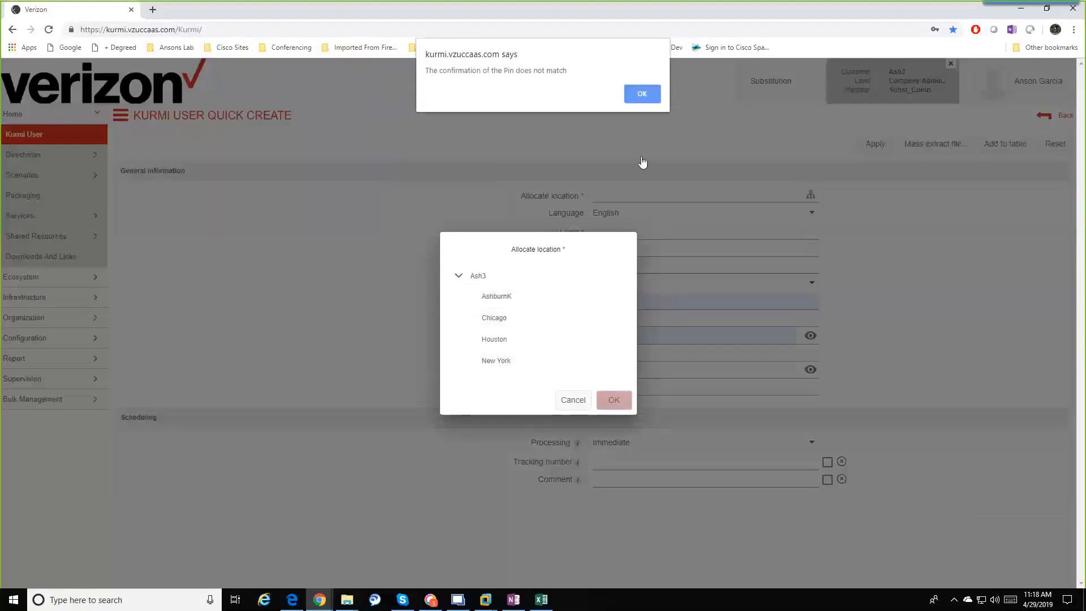
left_click(643, 94)
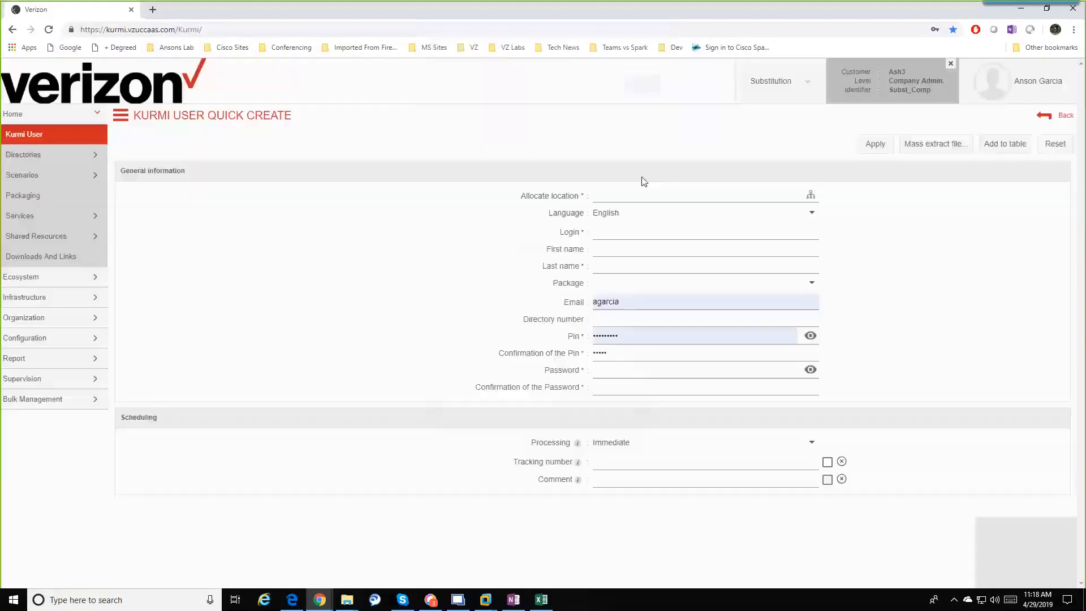
Step: Replace the PIN and its confirmation with a new matching value
left_click(635, 340)
left_click_drag(636, 340, 581, 338)
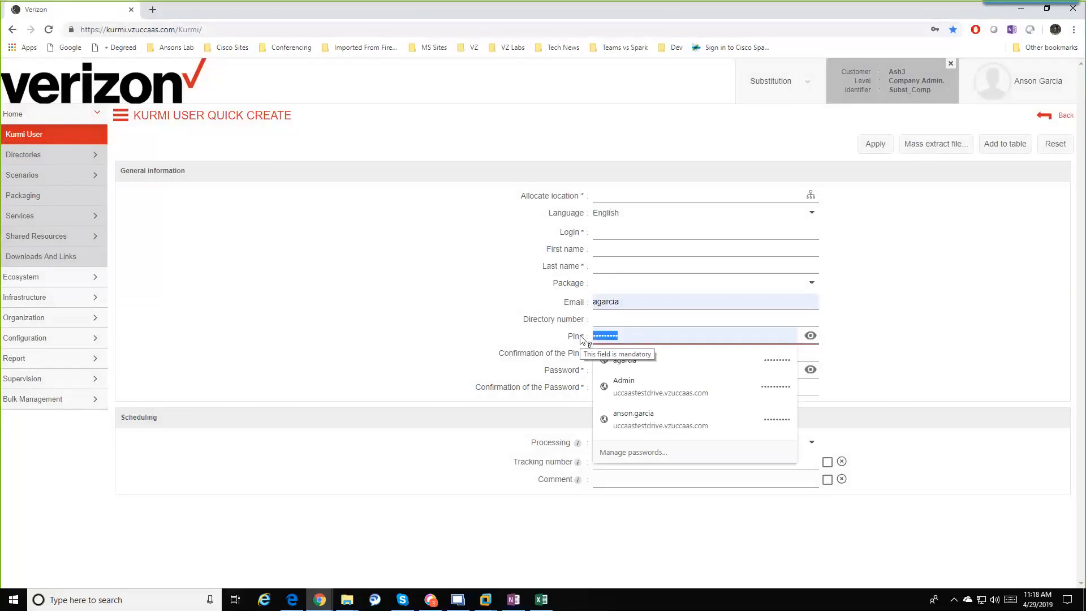
type("1•••••••")
key("Tab")
type("11111111")
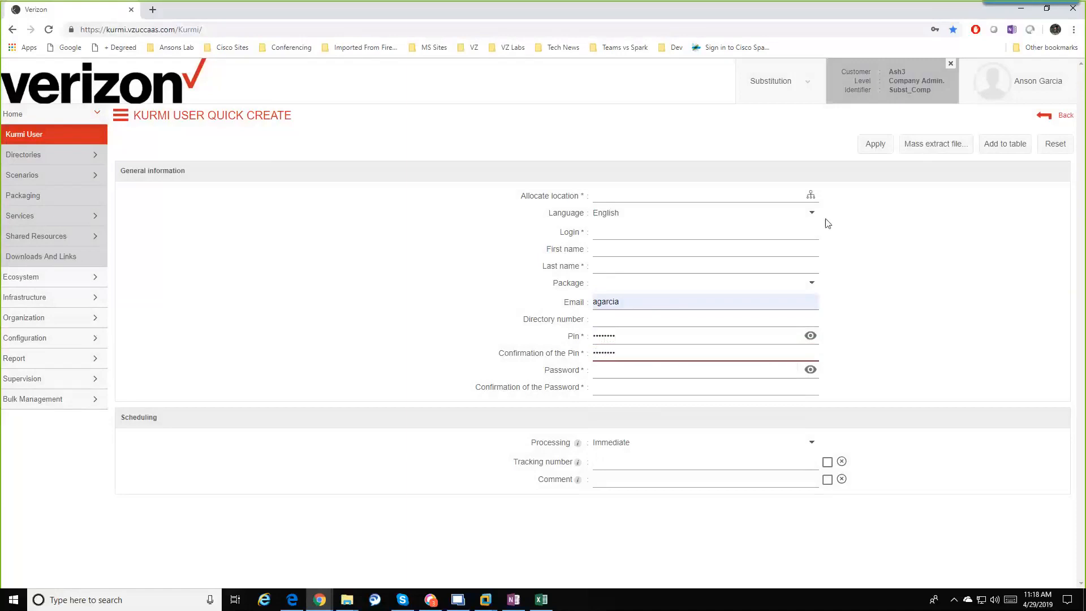
Step: Allocate AshburnK under Ash3 again; the PIN mismatch warning still appears
left_click(809, 195)
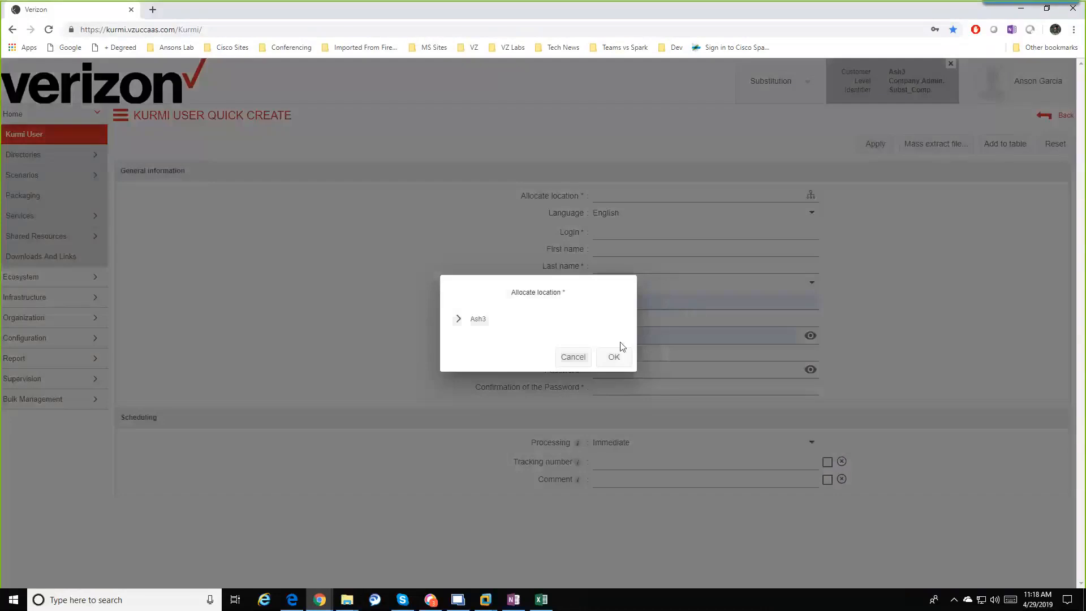
left_click(458, 318)
left_click(502, 297)
left_click(614, 400)
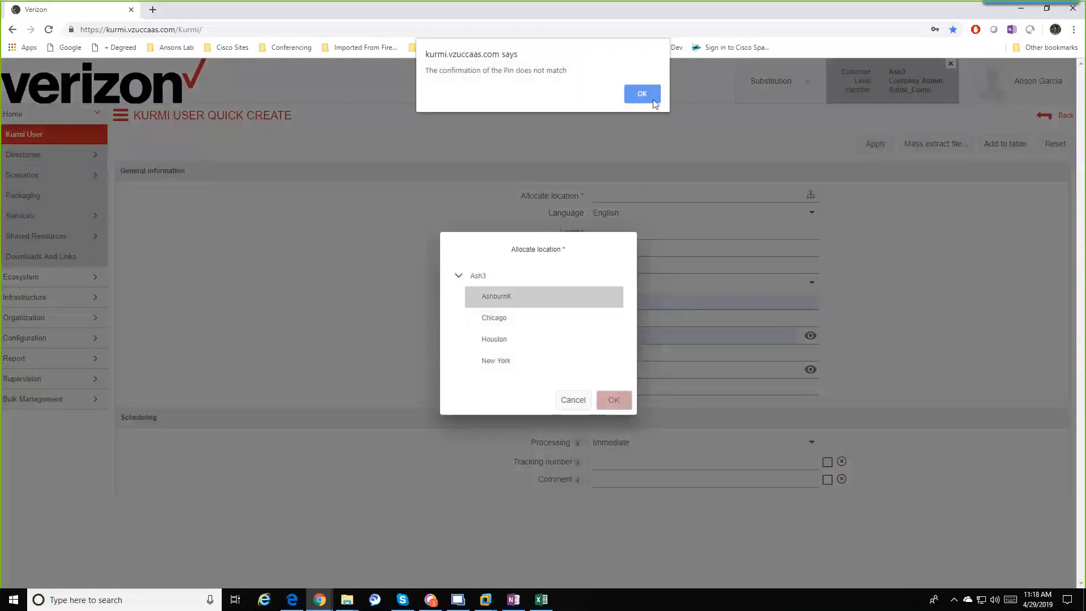
left_click(642, 95)
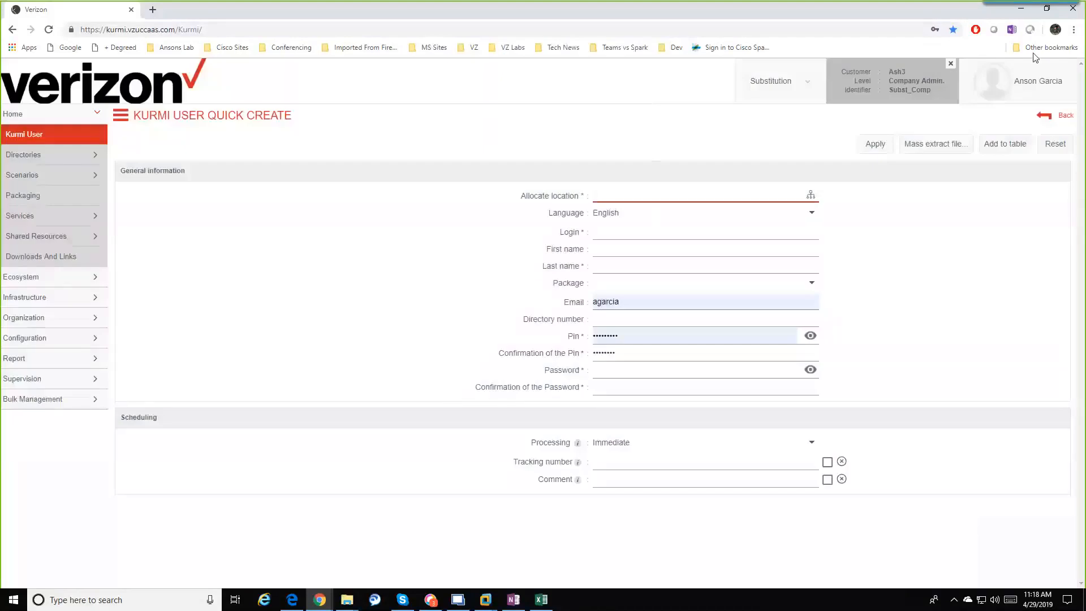
Step: Copy the Kurmi portal address and open a new Chrome incognito window
left_click(201, 28)
key("ctrl+c")
right_click(198, 31)
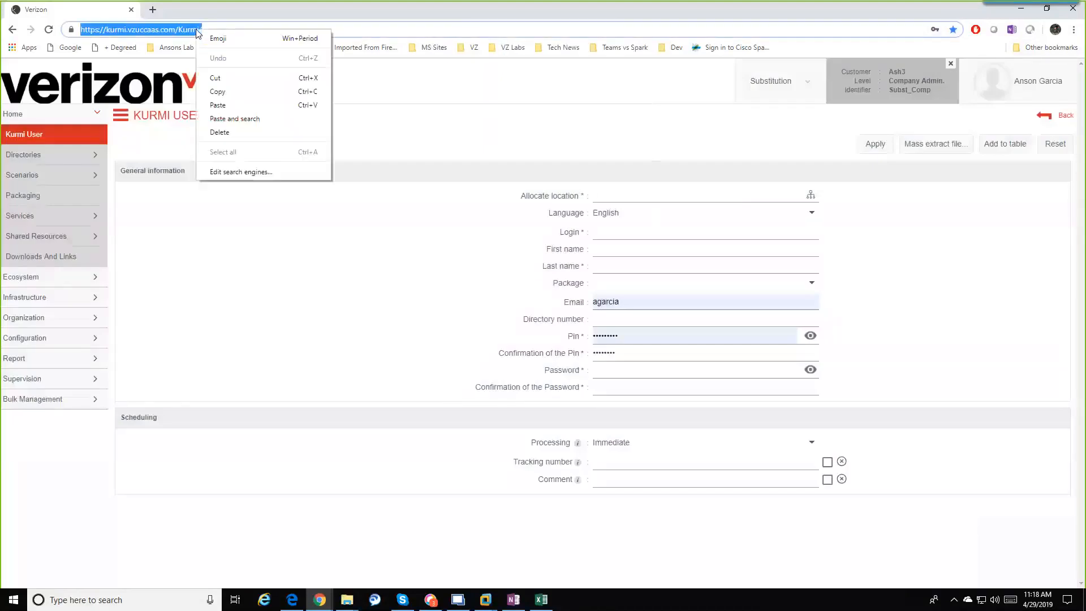
left_click(217, 91)
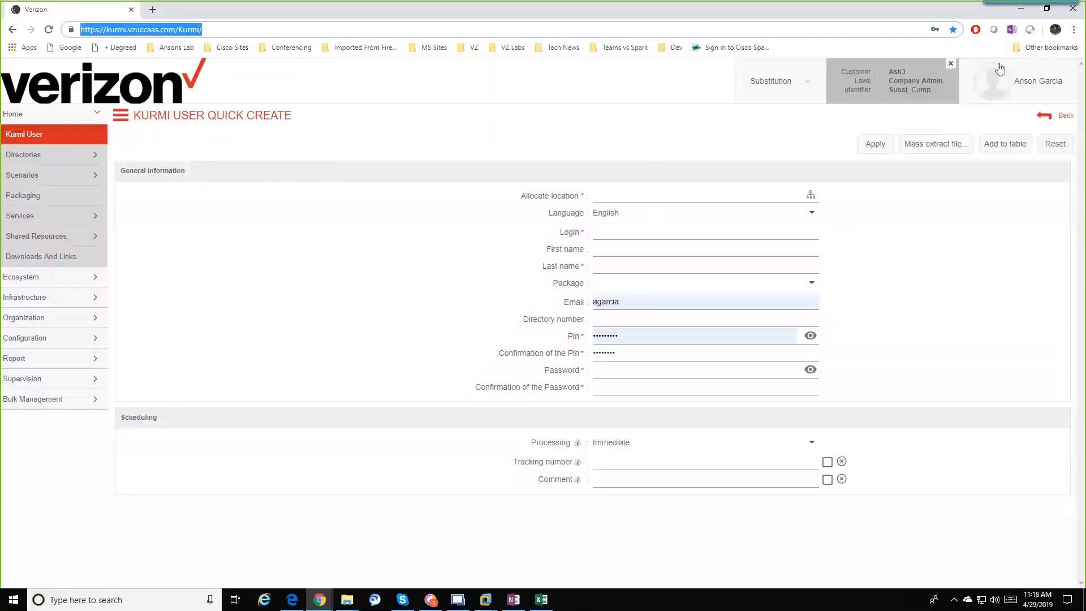
left_click(1074, 29)
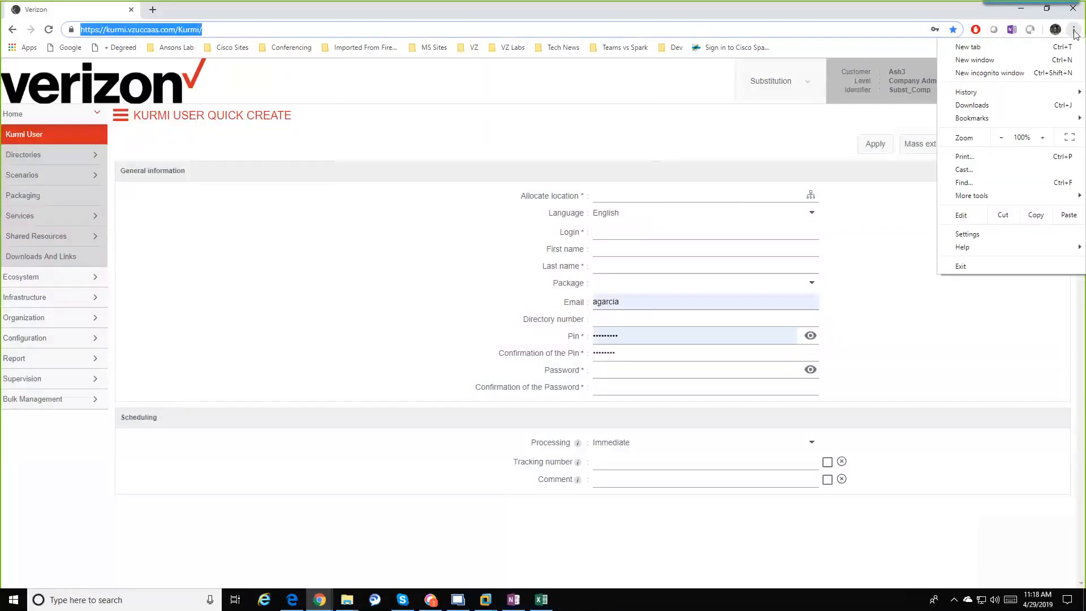
left_click(1034, 79)
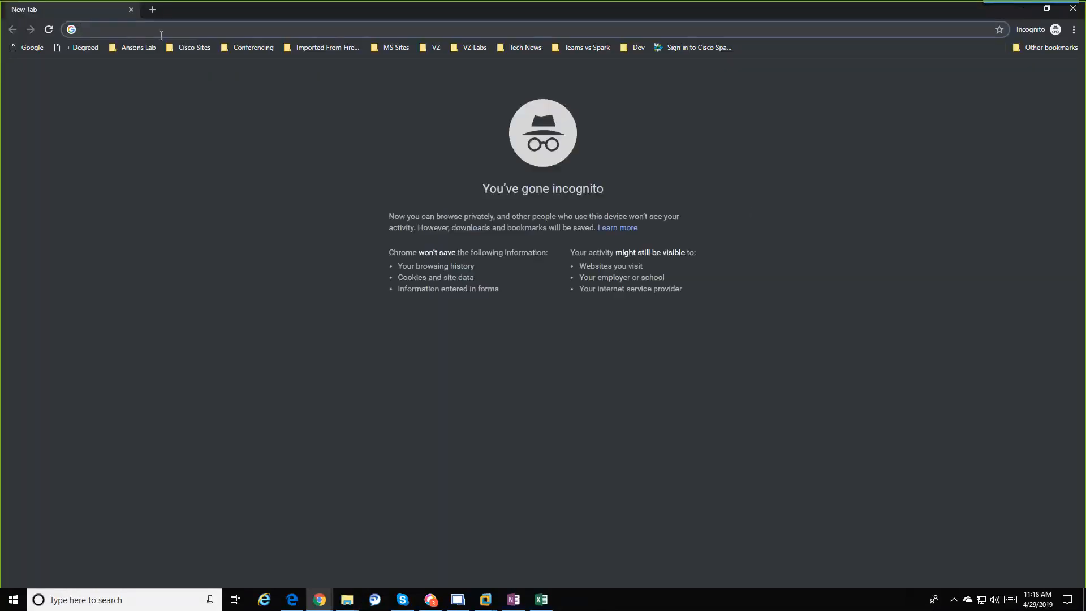
Step: Load the copied Kurmi address and sign in with the saved credentials
right_click(106, 23)
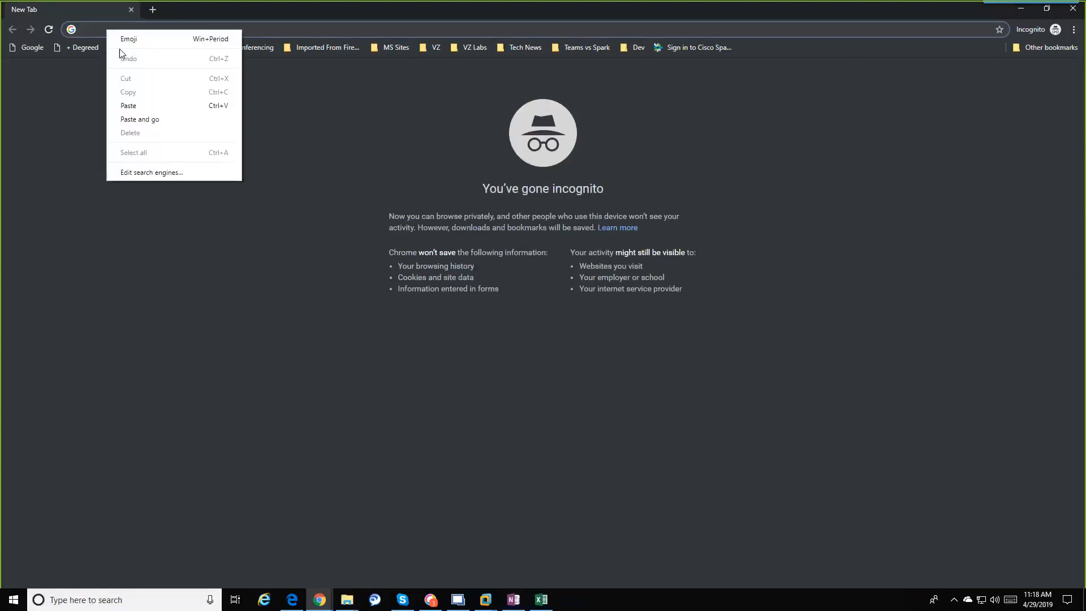
left_click(154, 119)
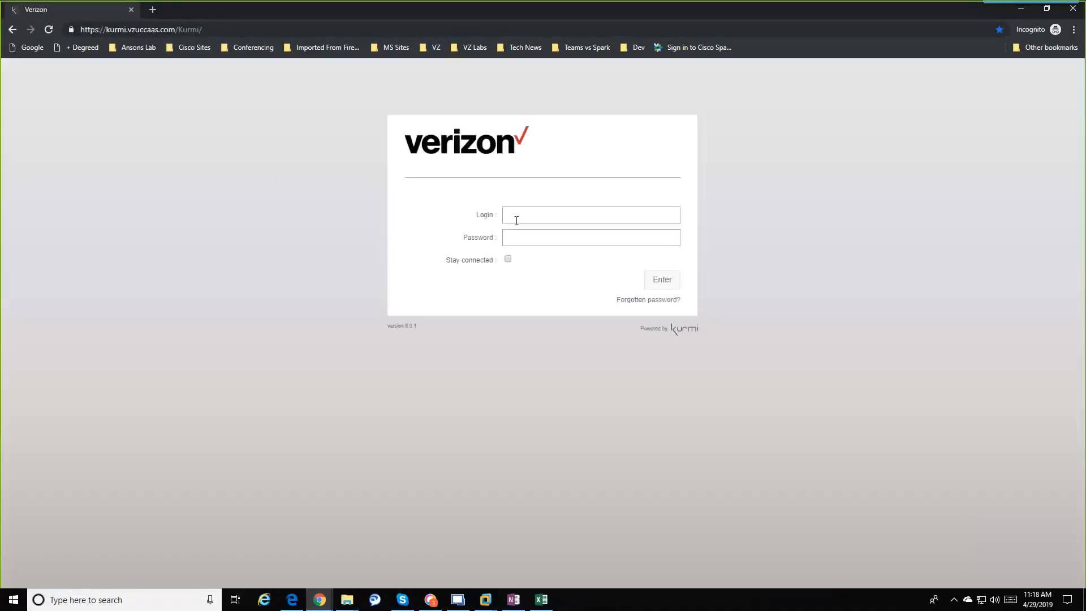
left_click(516, 221)
left_click(531, 243)
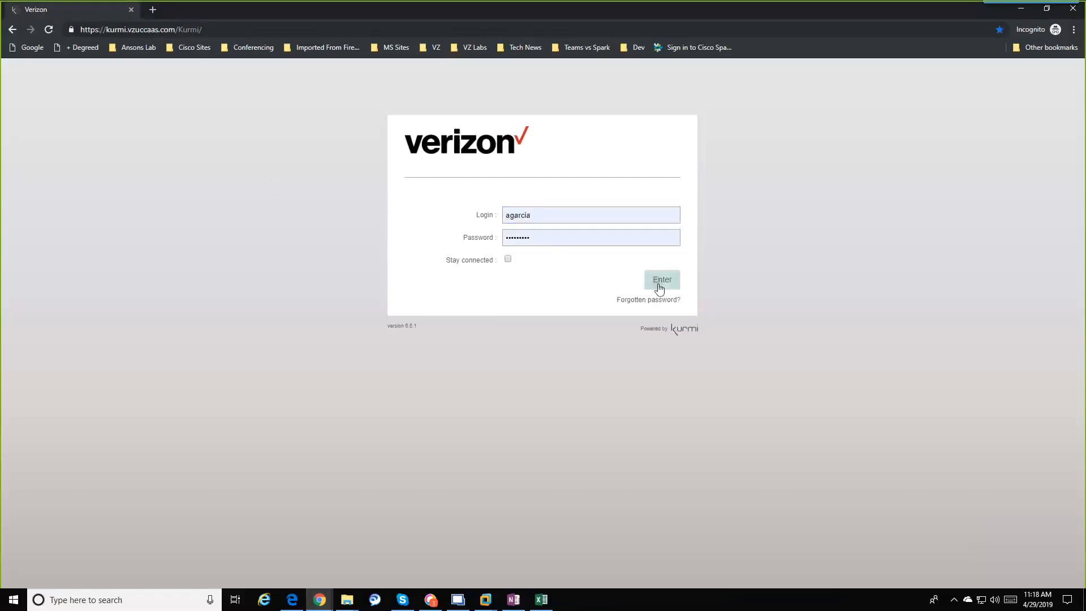
left_click(659, 287)
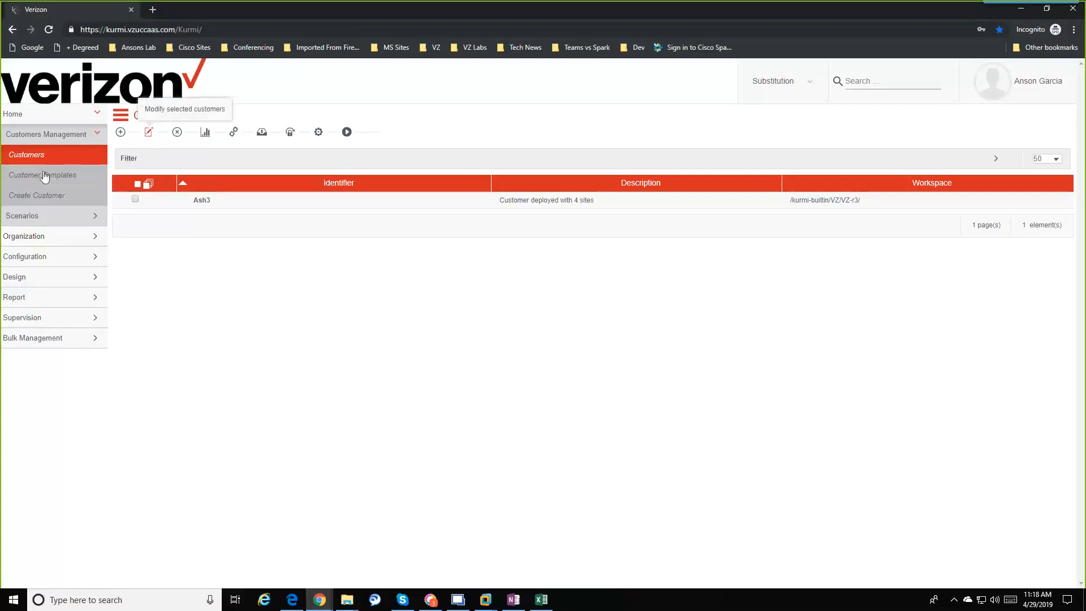
Step: Substitute into the Ash3 customer via Substitution > Customers
left_click(787, 83)
left_click(419, 154)
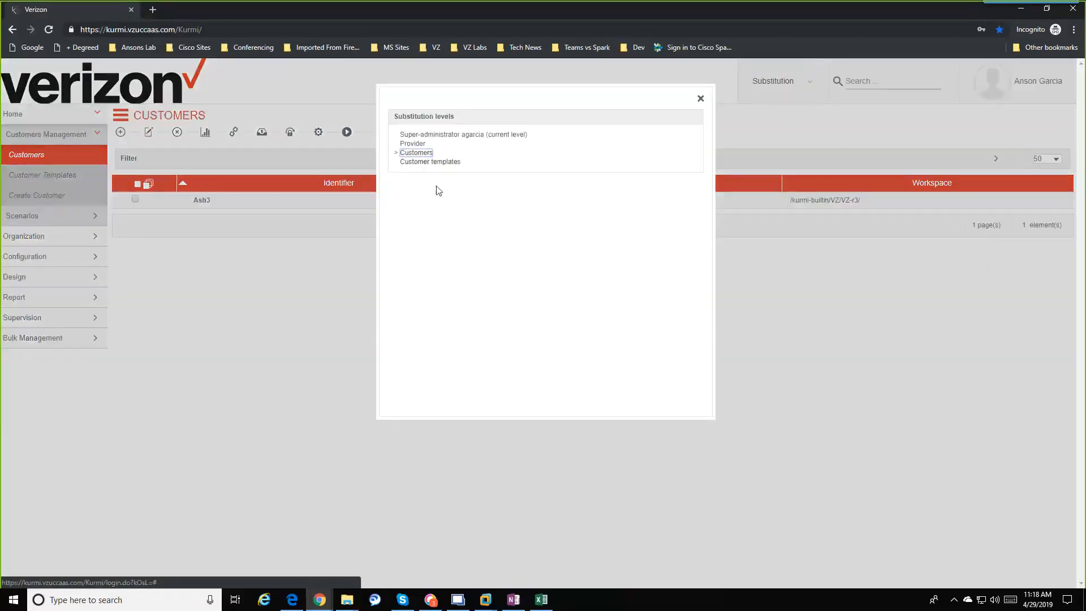
left_click(407, 243)
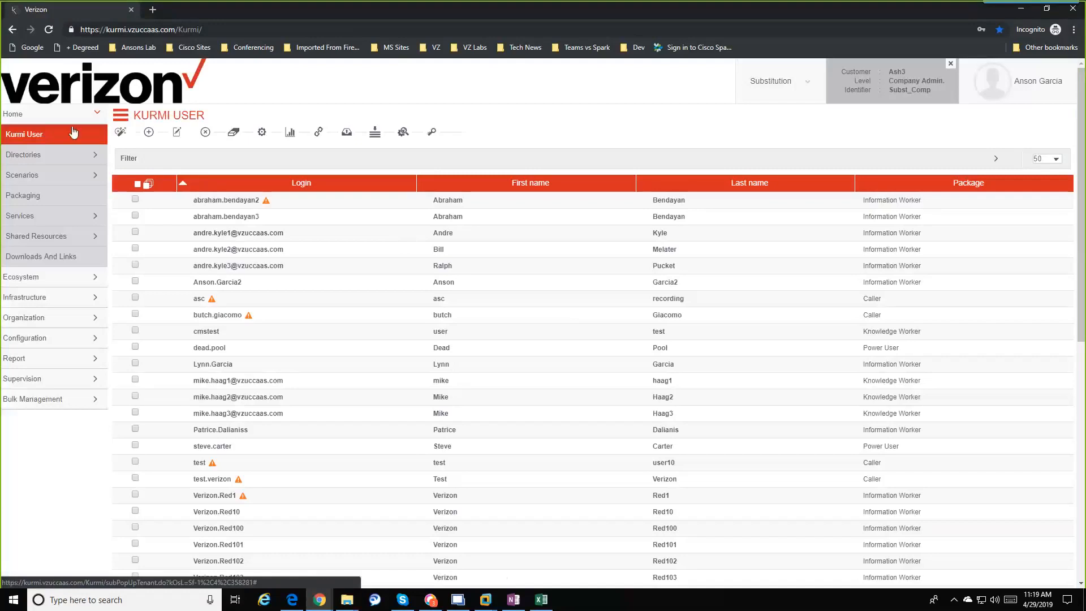
Step: Open User Quick Create and allocate the user to AshburnK under Ash3
left_click(123, 135)
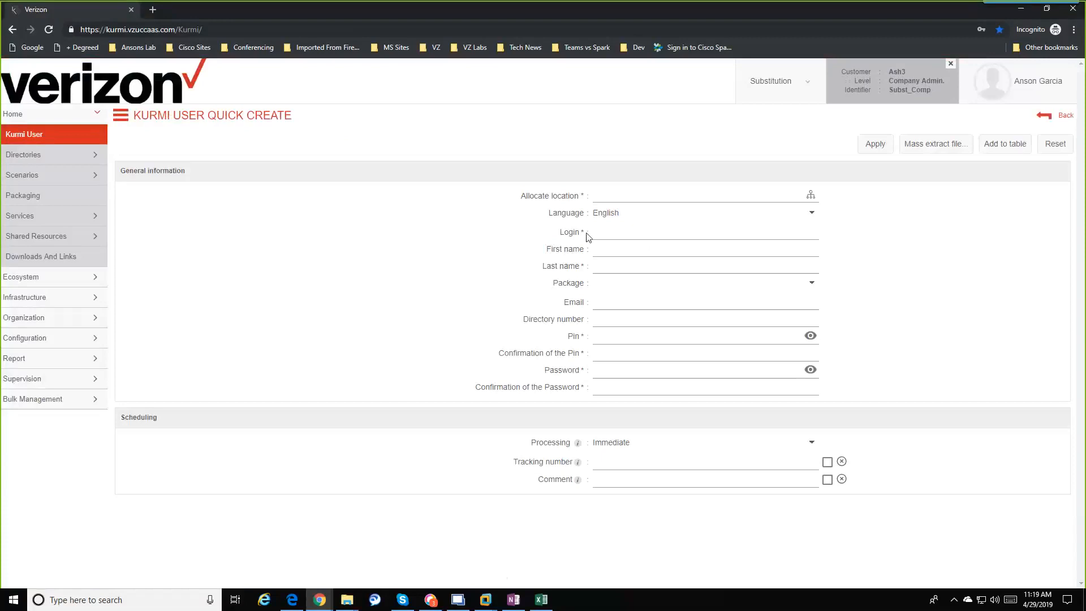
left_click(815, 199)
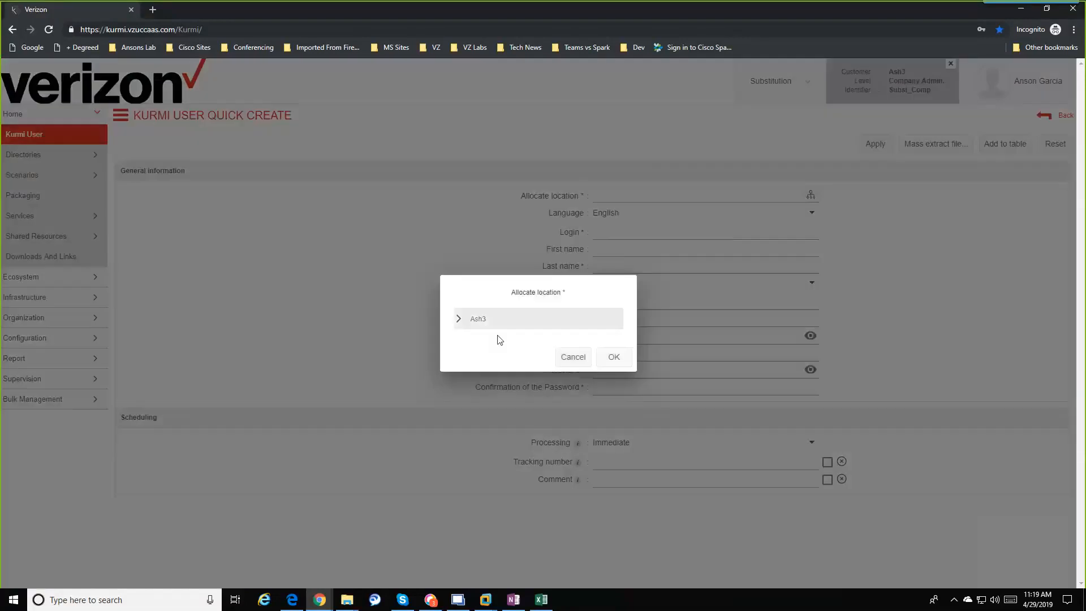
left_click(458, 321)
left_click(496, 361)
left_click(497, 297)
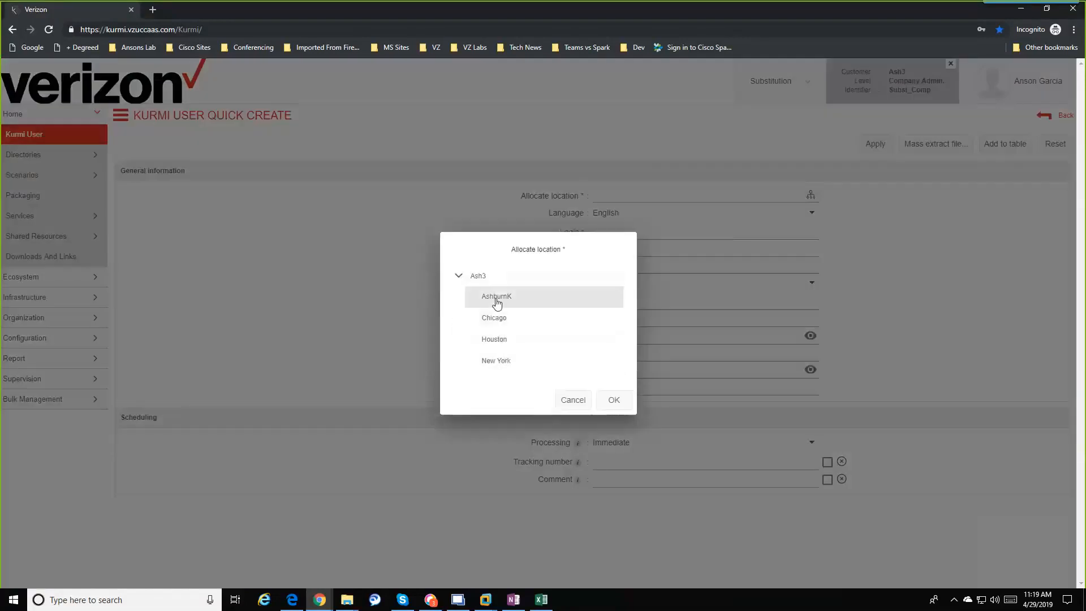
left_click(615, 401)
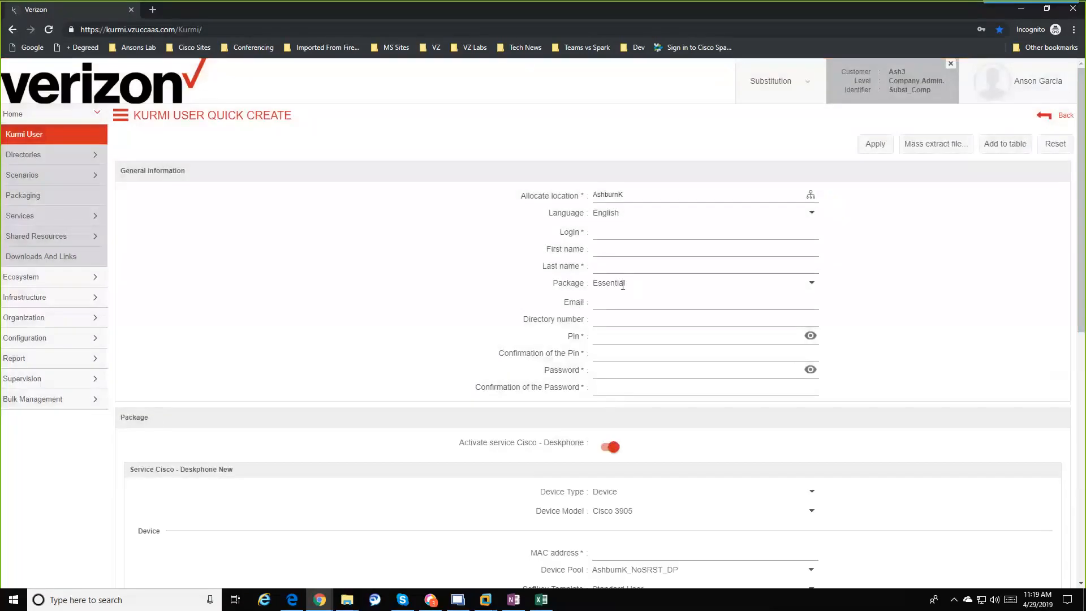
Step: Step through the Login, First name and PIN confirmation fields of the form
left_click(628, 235)
left_click(625, 249)
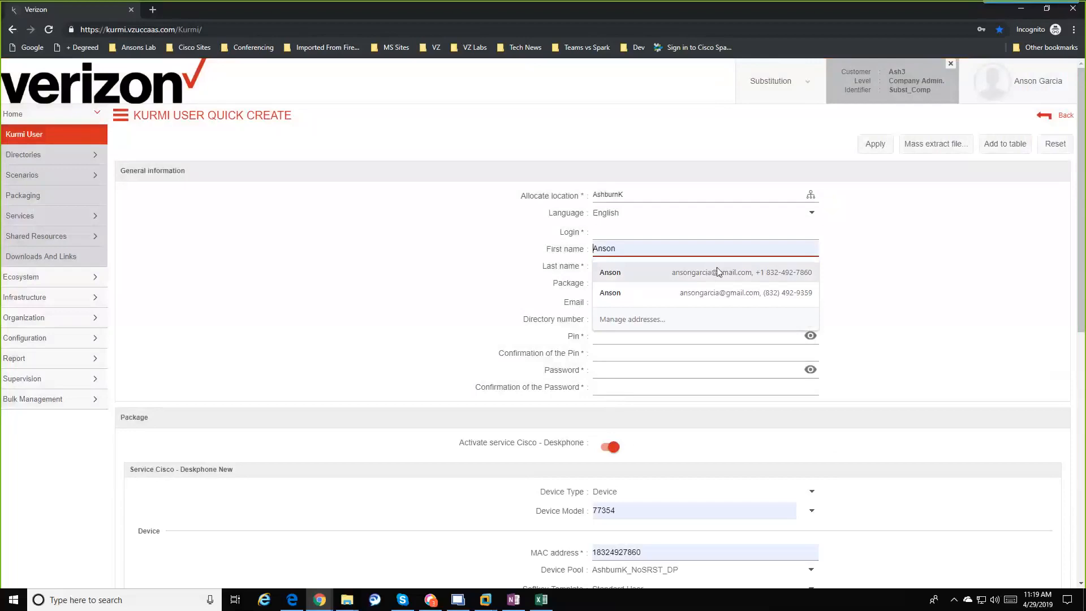
left_click(852, 244)
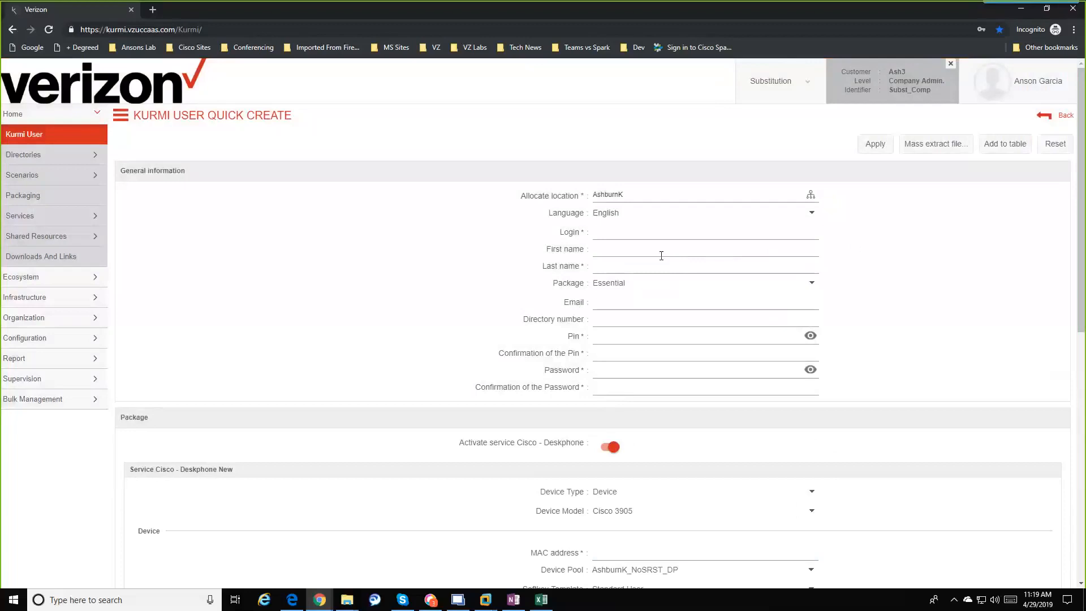
left_click(654, 361)
key("Tab")
scroll(610, 448, "down", 2)
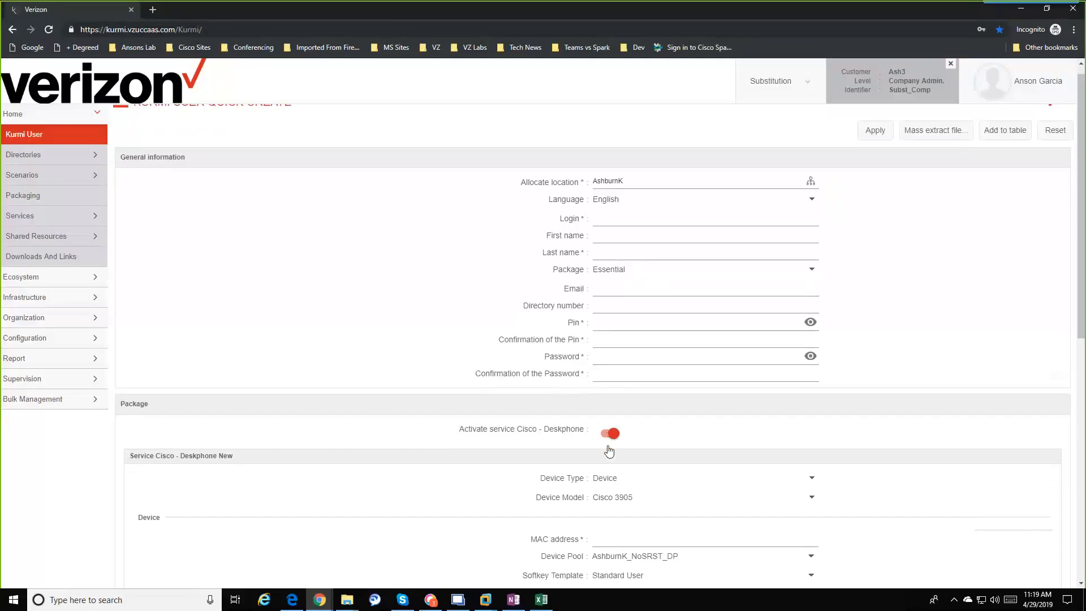
scroll(608, 447, "down", 2)
scroll(668, 424, "up", 3)
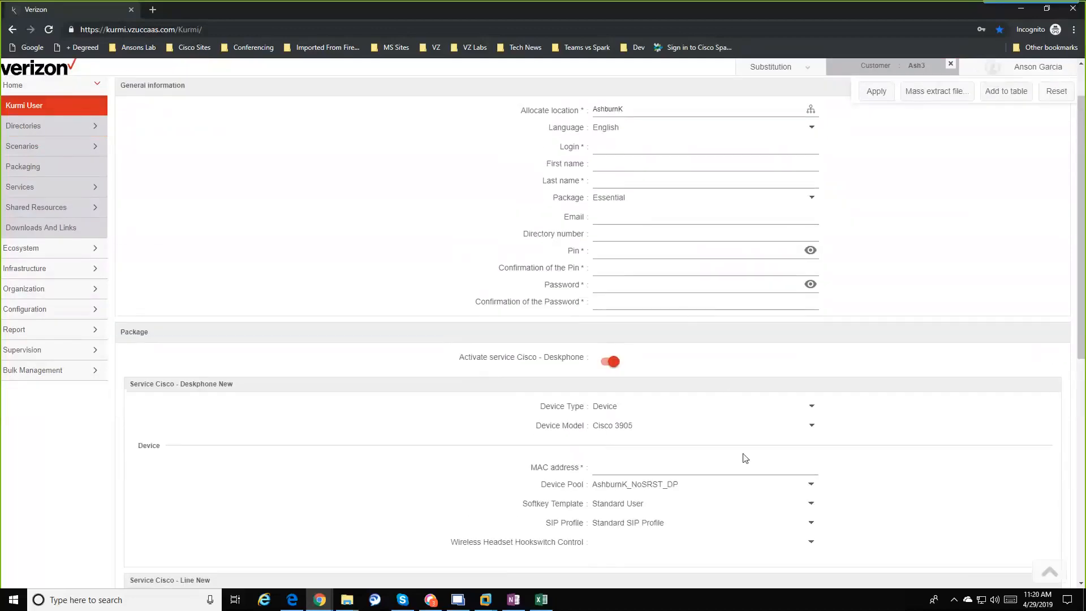
scroll(746, 458, "down", 4)
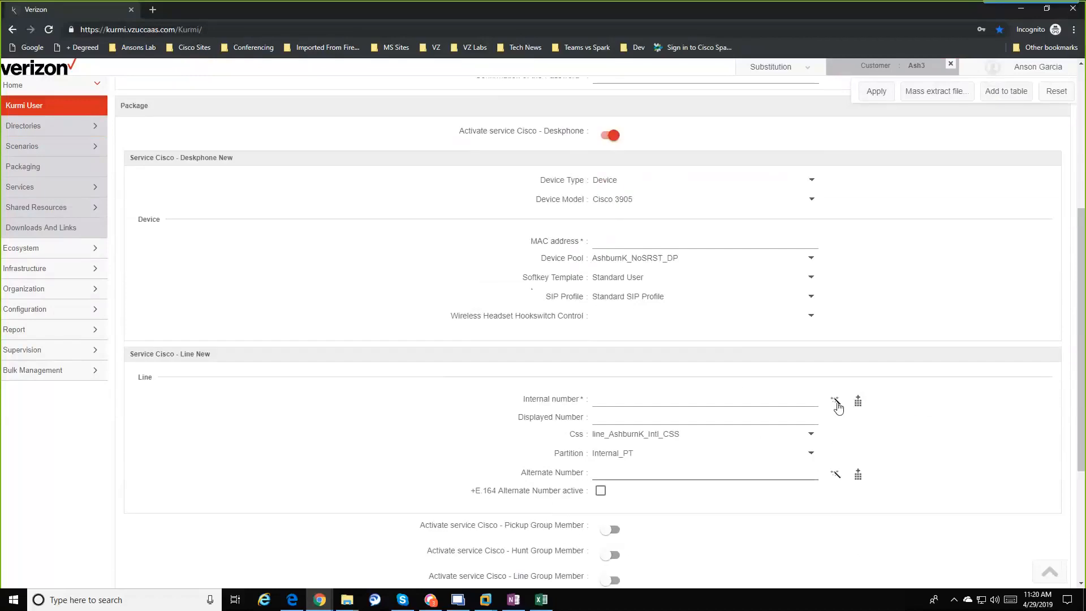
left_click(836, 403)
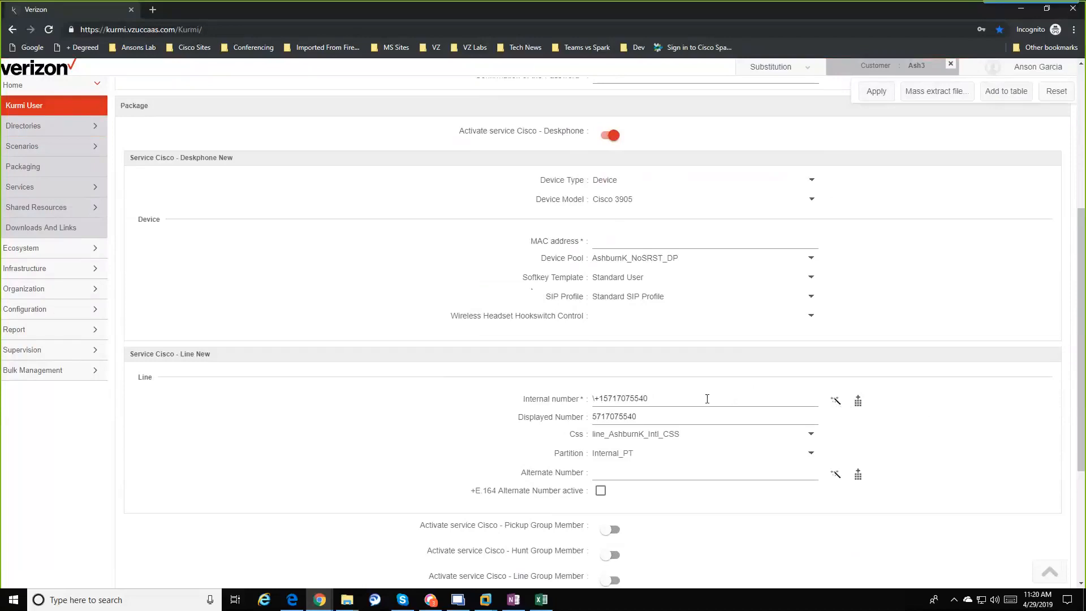
left_click_drag(707, 399, 561, 402)
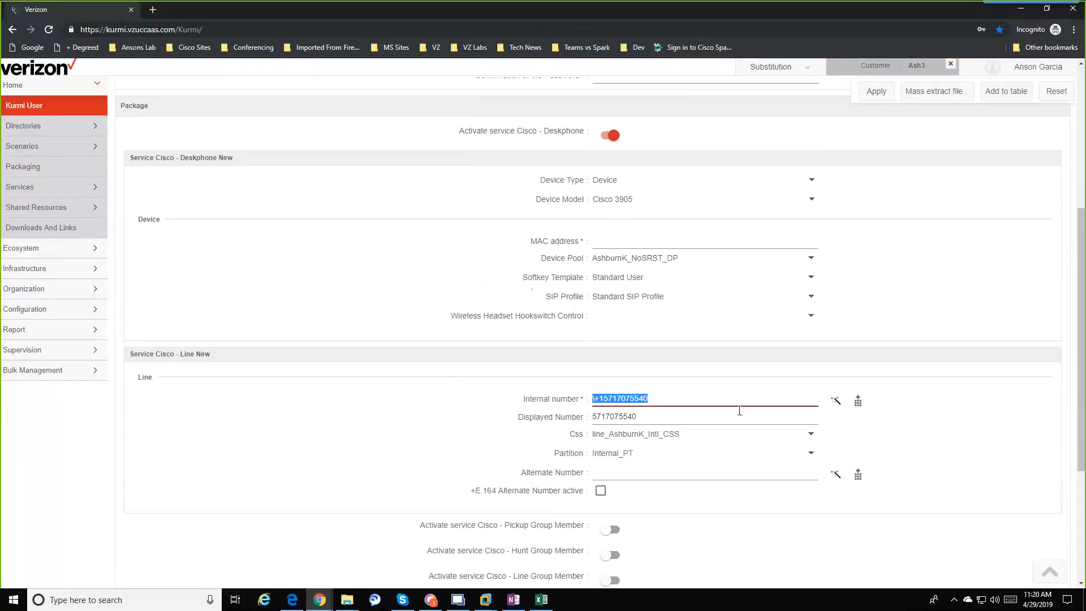
key("BackSpace")
left_click(582, 419)
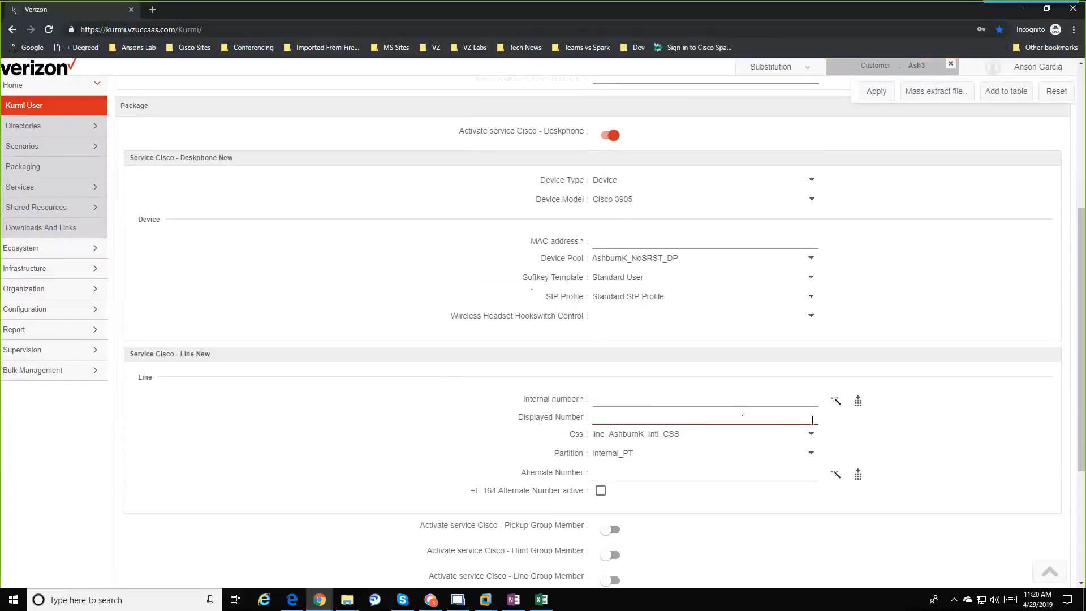
left_click(856, 403)
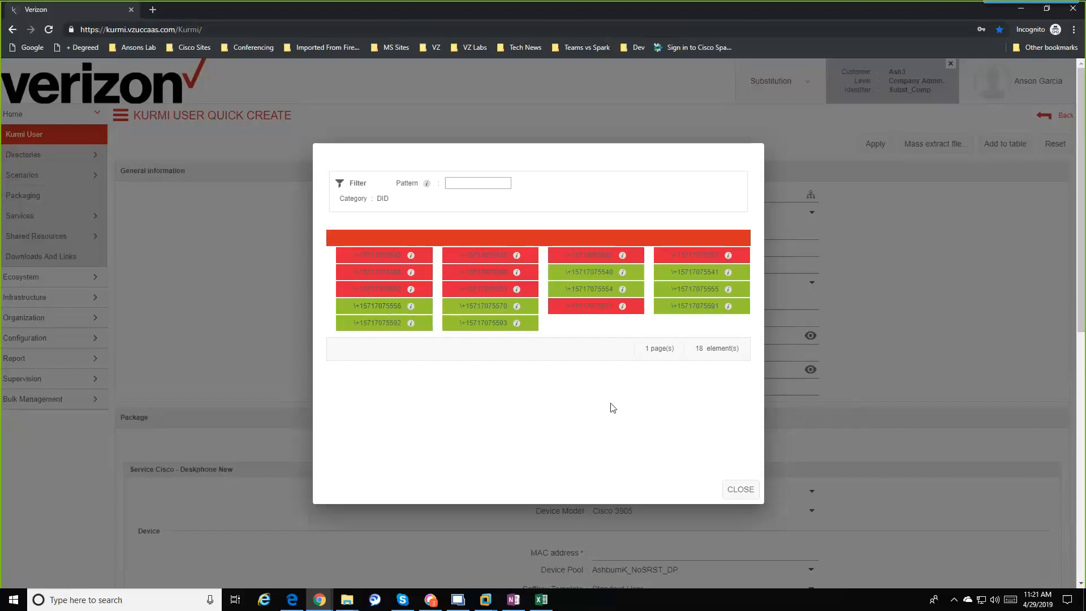
left_click(742, 488)
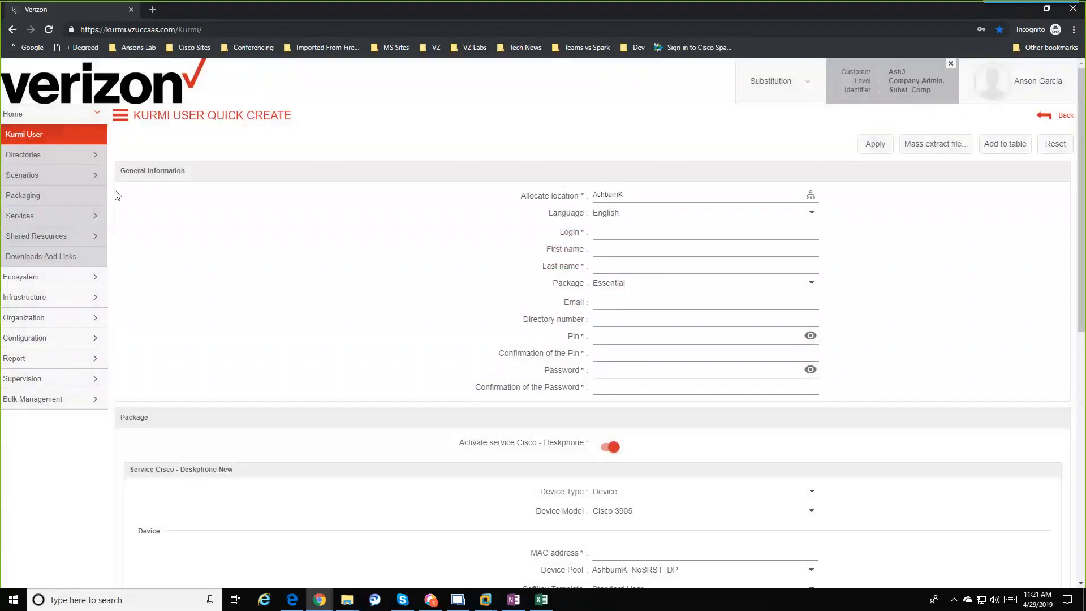
Step: Open Directories > Active Directory and filter it to last names containing 927
left_click(54, 161)
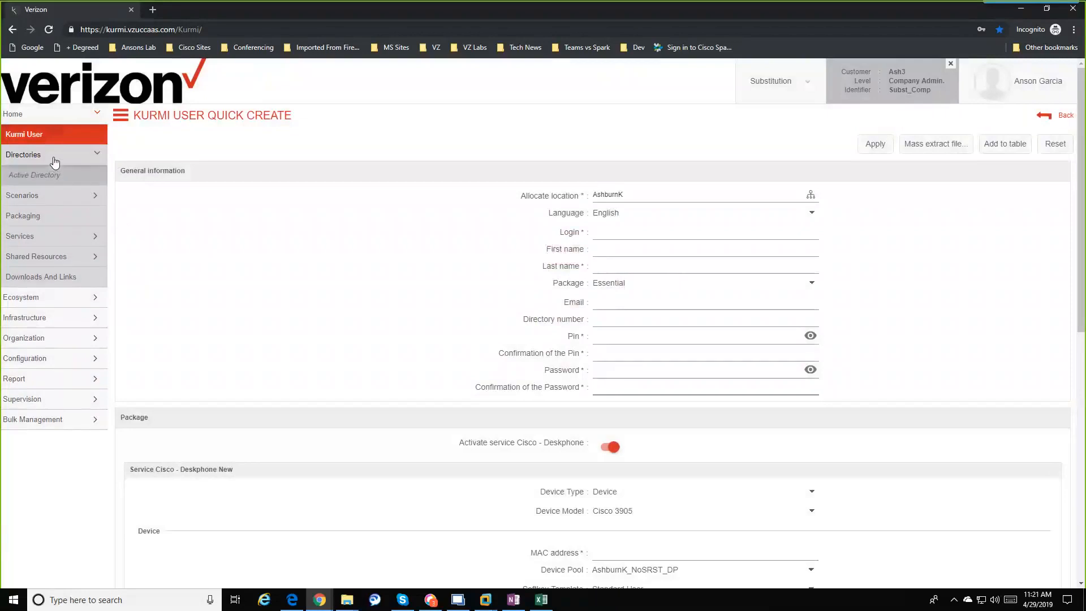
left_click(54, 179)
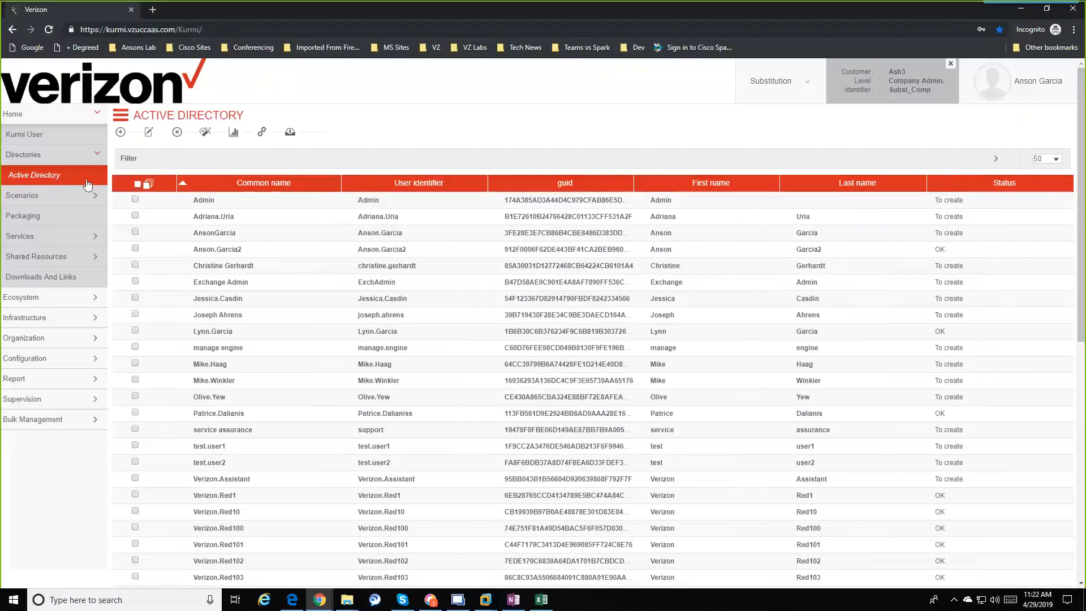
left_click(140, 163)
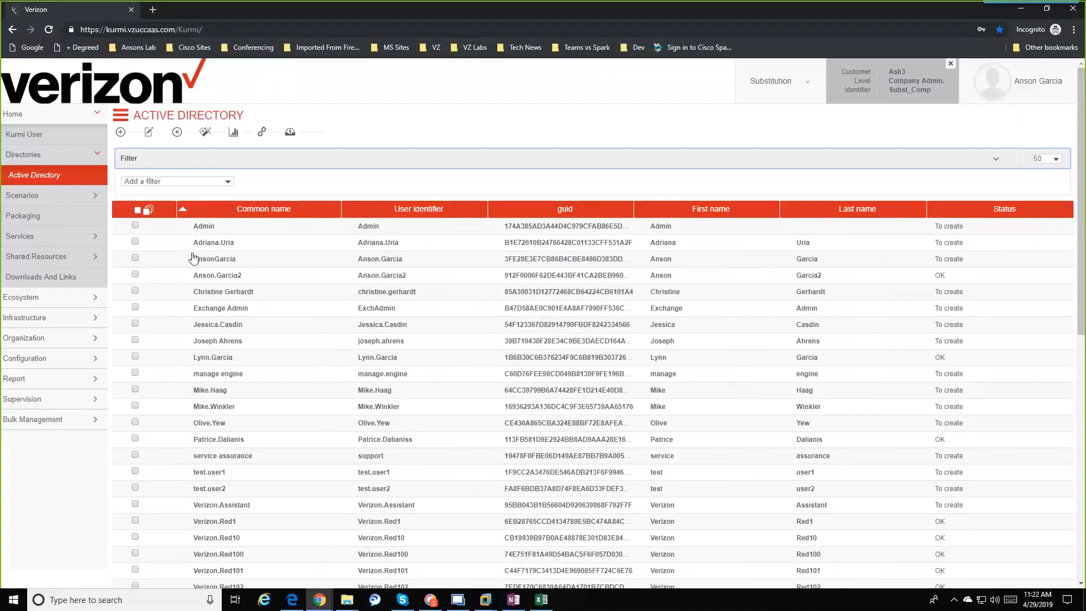
left_click(228, 183)
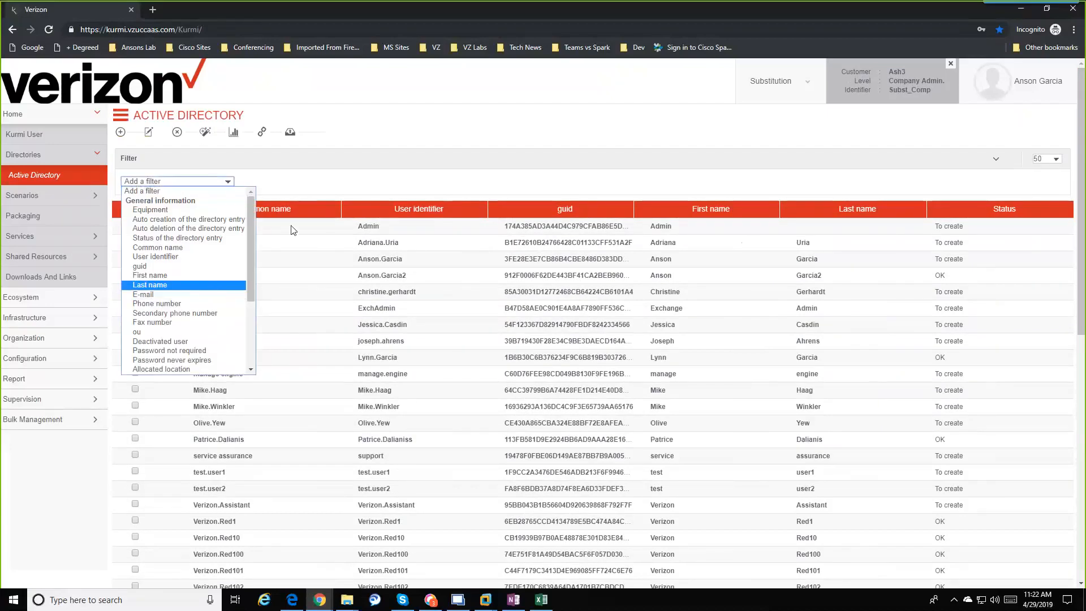
left_click(208, 284)
left_click(323, 181)
type("927")
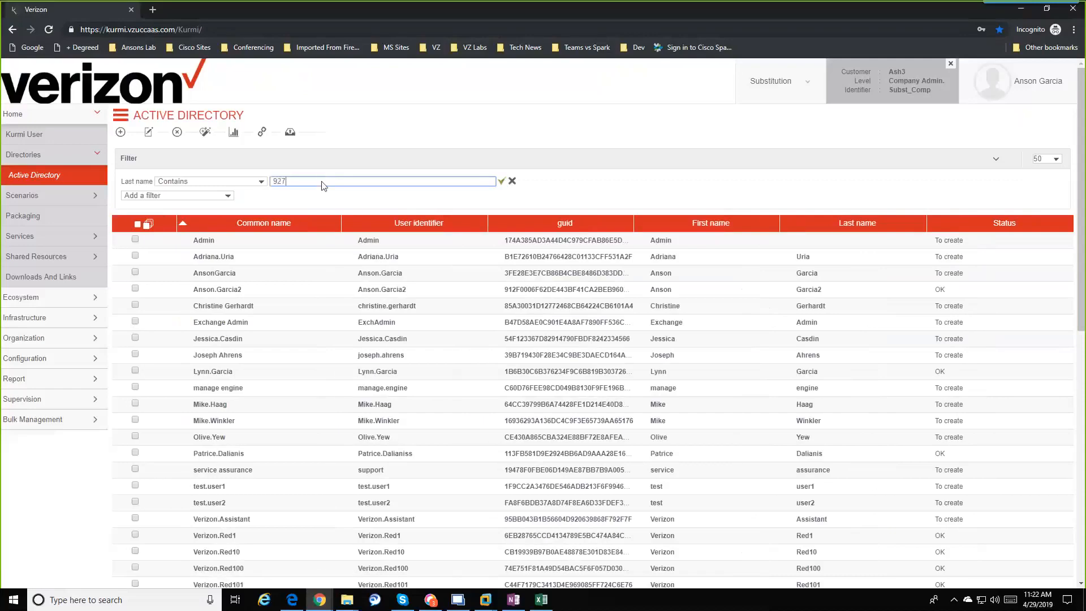
key("Return")
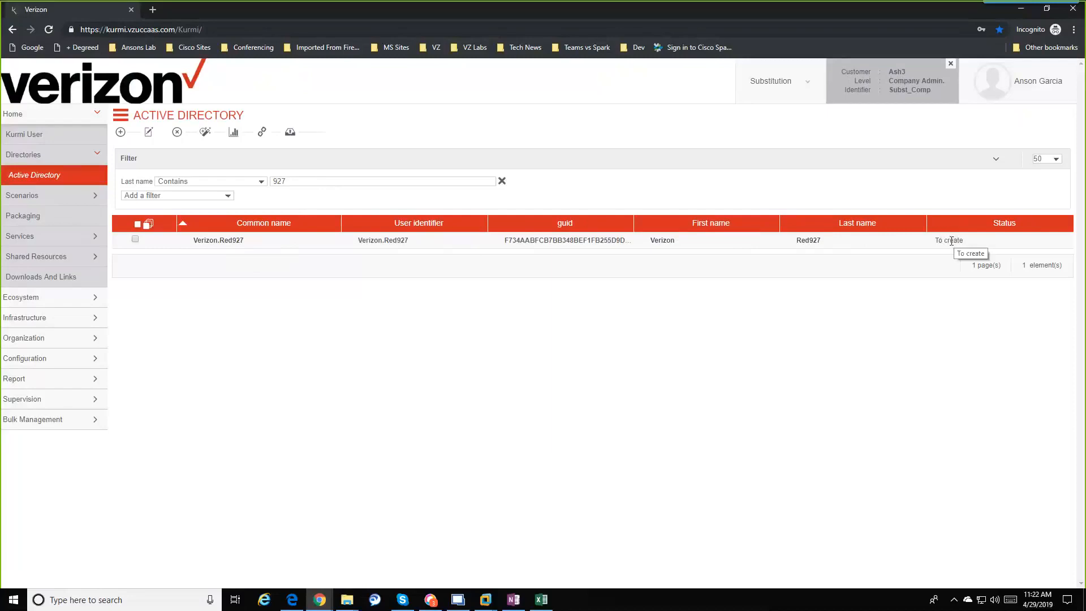
Step: Quick-create a Kurmi user from the Verizon.Red927 directory entry and check its prefilled last name
left_click(135, 239)
left_click(206, 134)
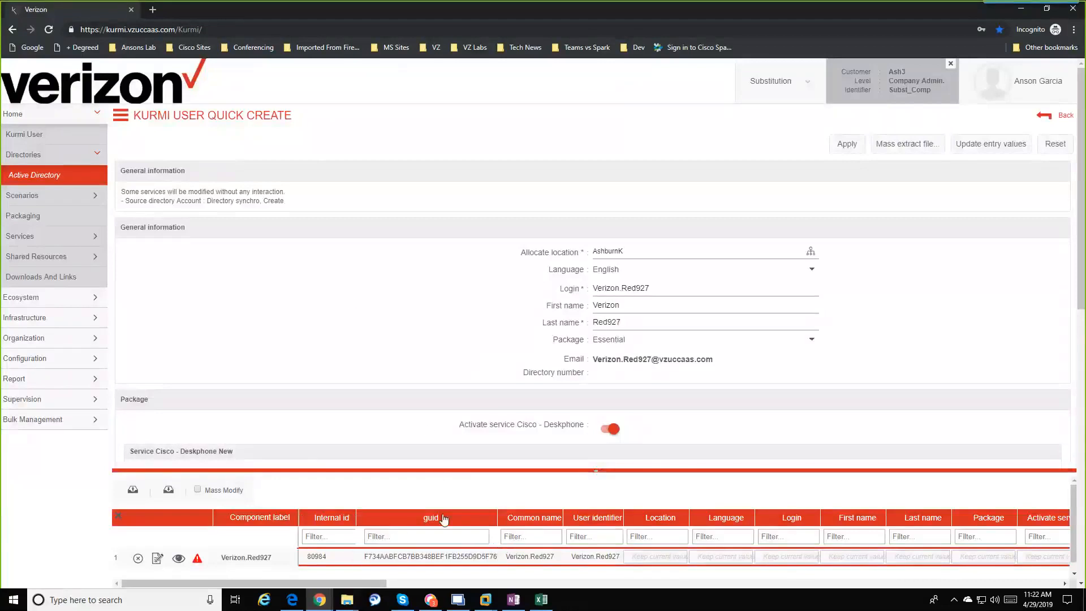
left_click(1058, 115)
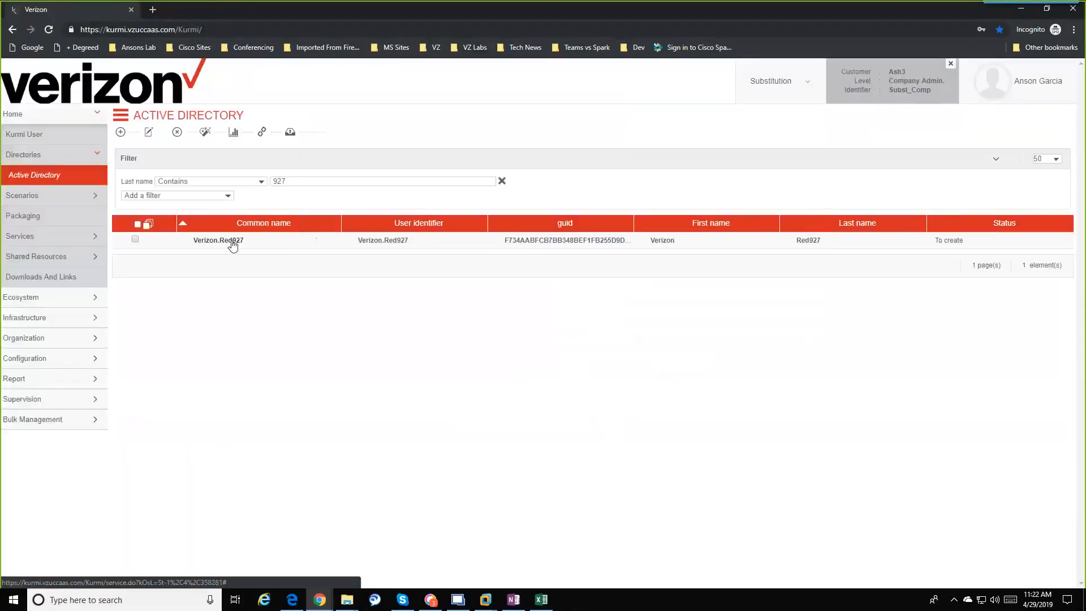
left_click(231, 244)
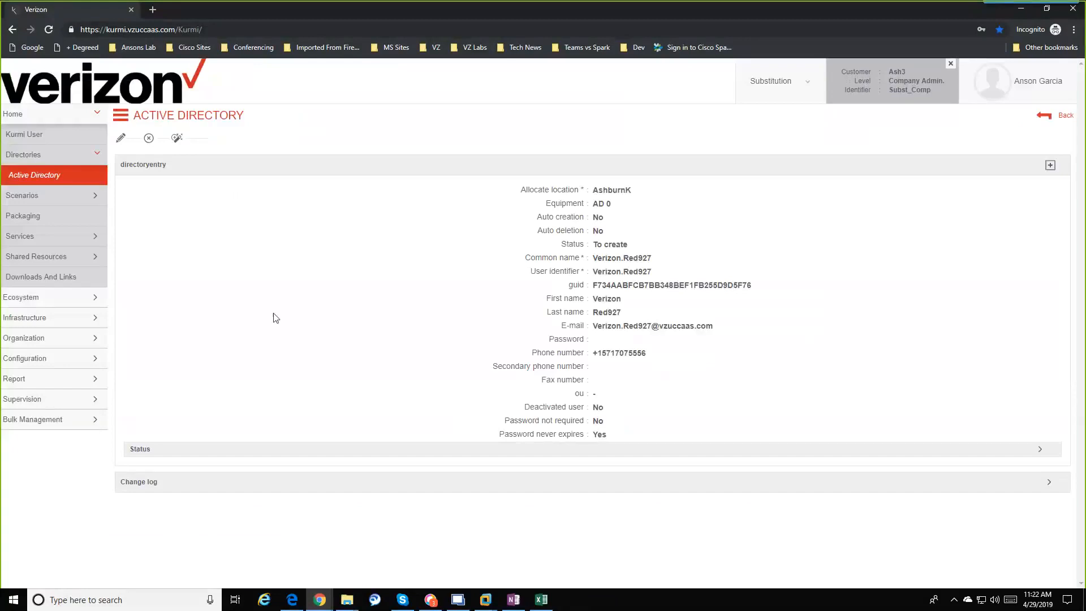
left_click(177, 139)
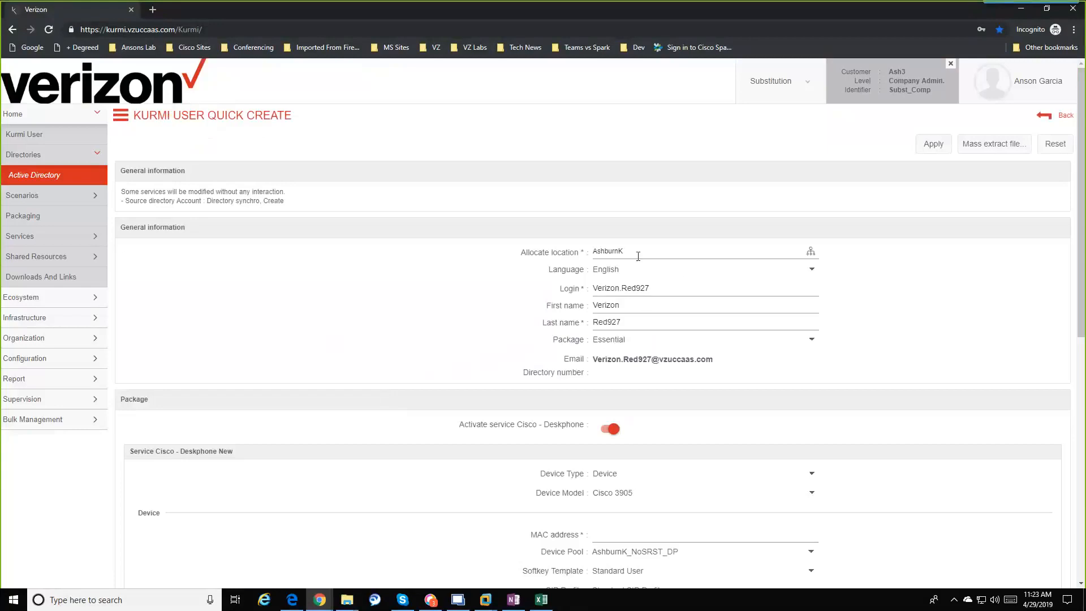
left_click(648, 320)
left_click(655, 330)
left_click(812, 342)
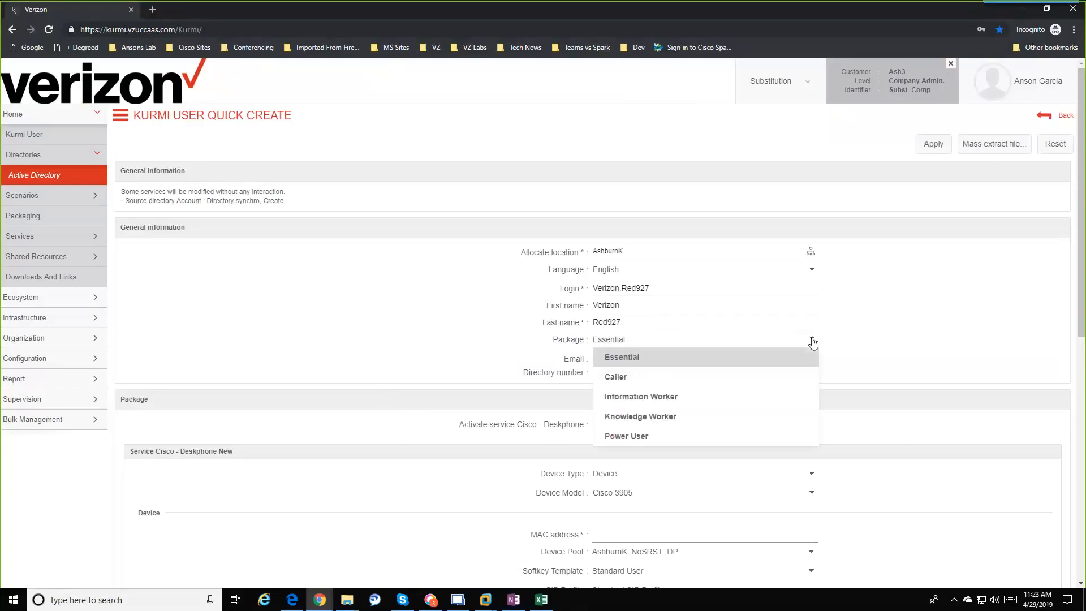
left_click(741, 420)
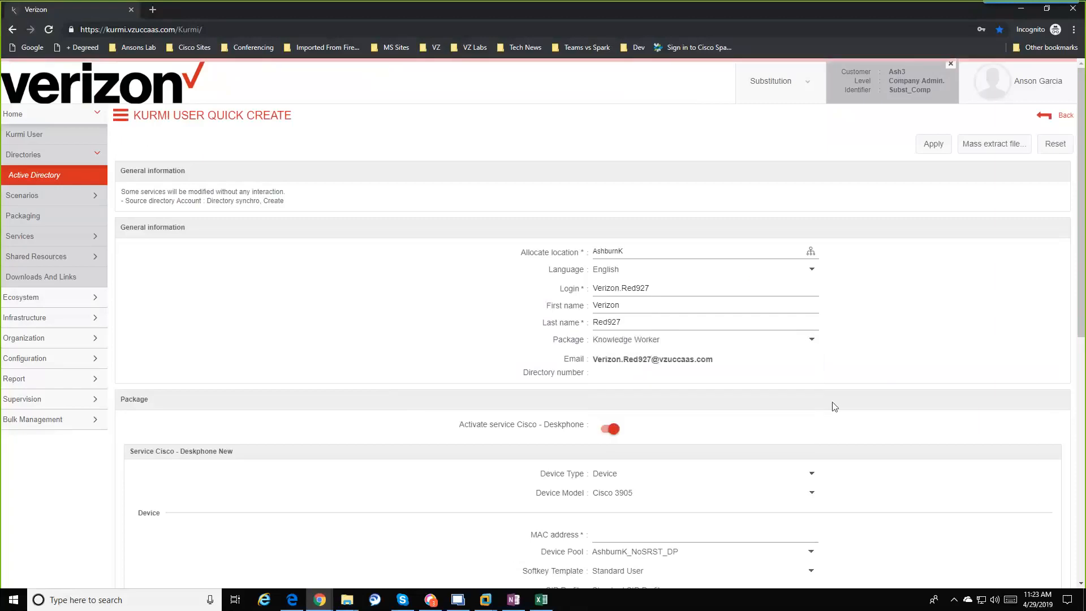
scroll(927, 375, "down", 3)
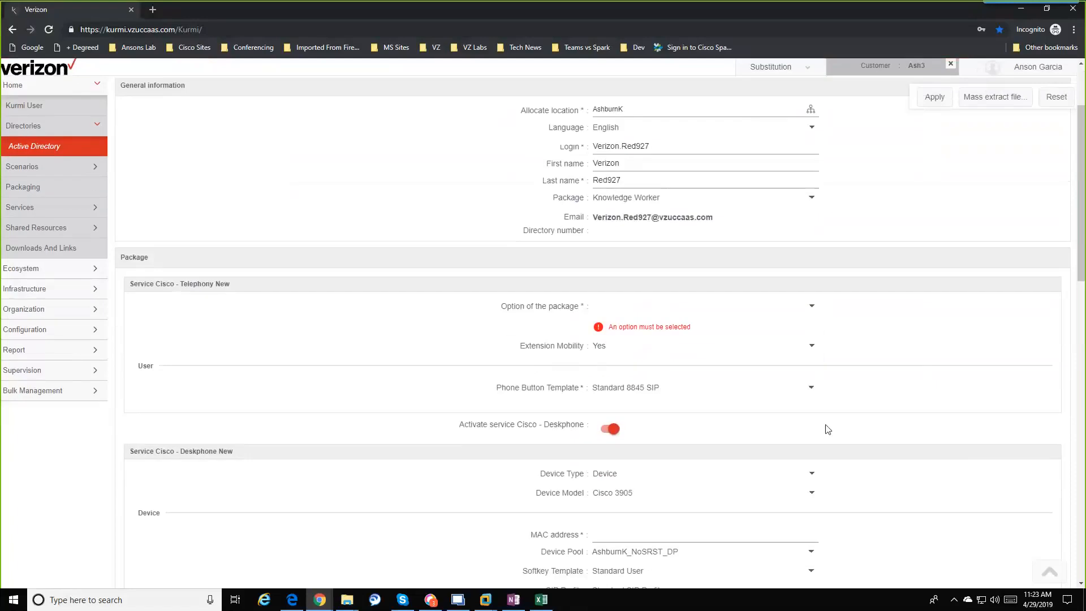
left_click(813, 307)
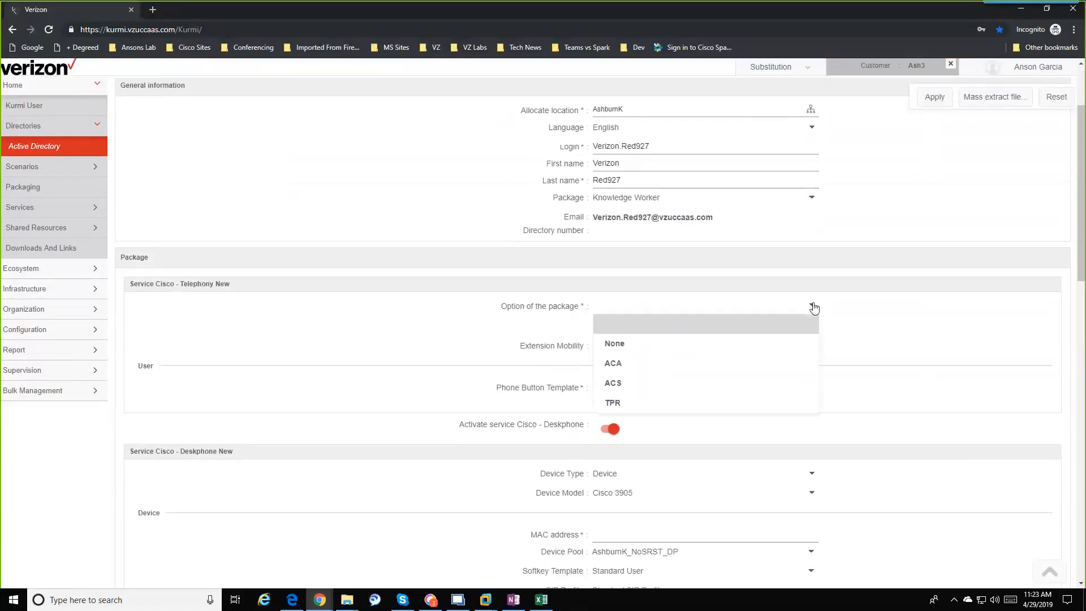
left_click(693, 344)
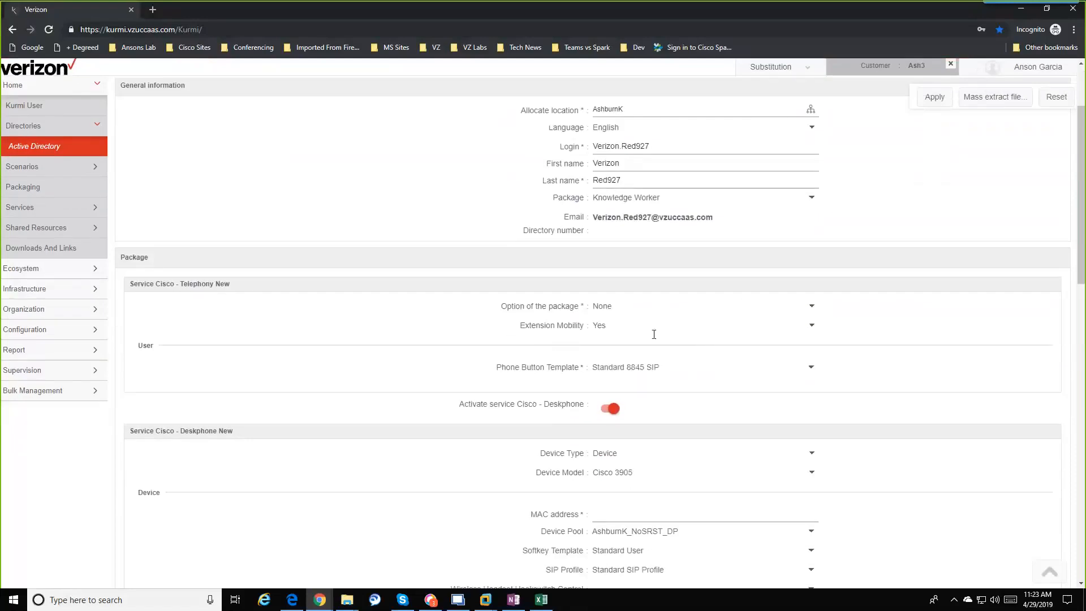
left_click(812, 328)
left_click(729, 362)
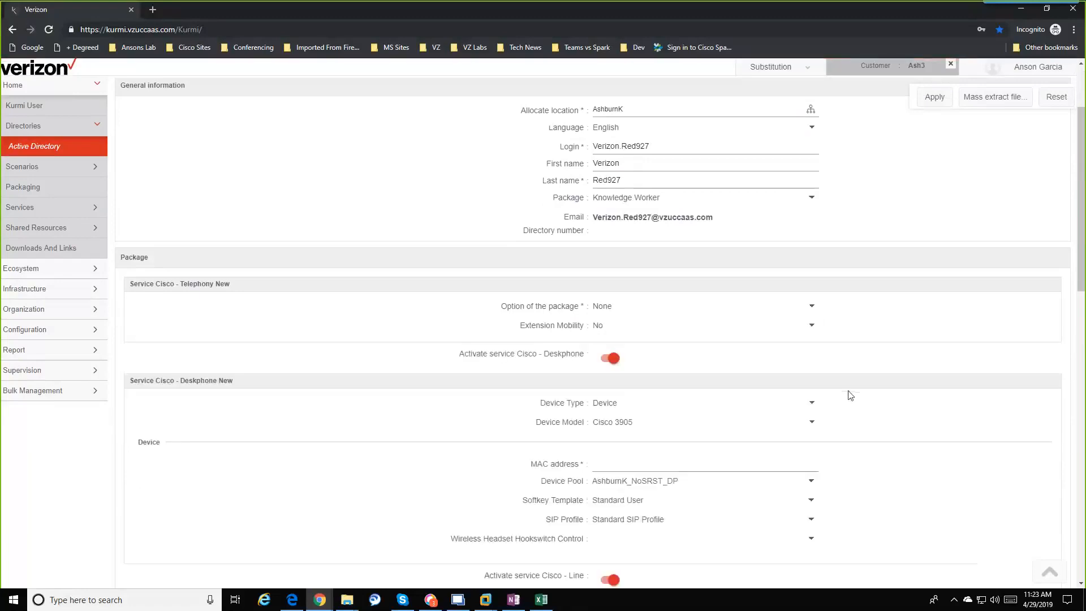
scroll(838, 390, "down", 3)
scroll(831, 380, "down", 1)
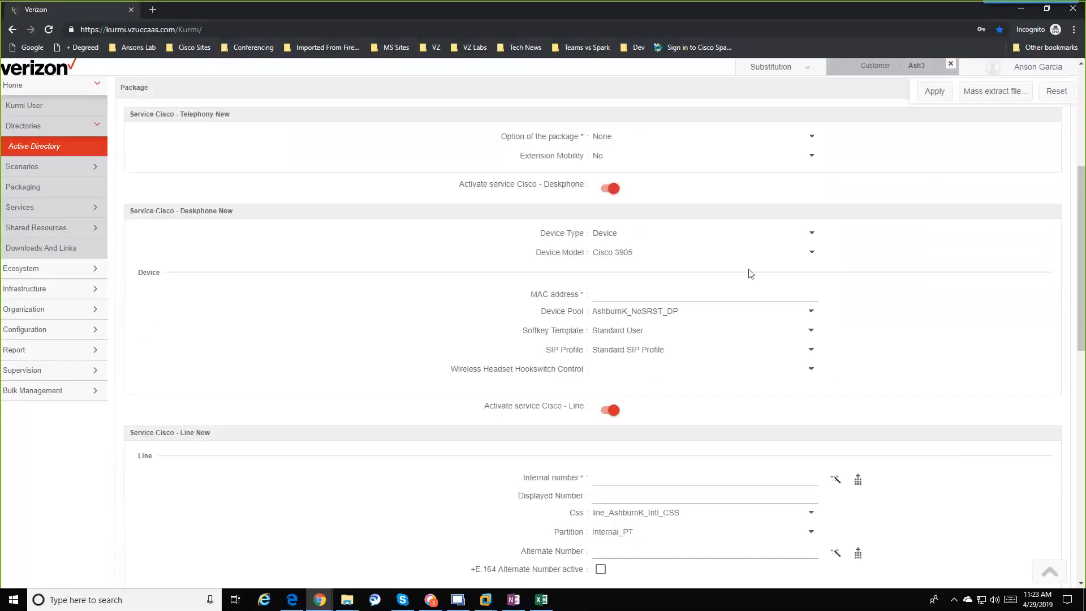
left_click(609, 190)
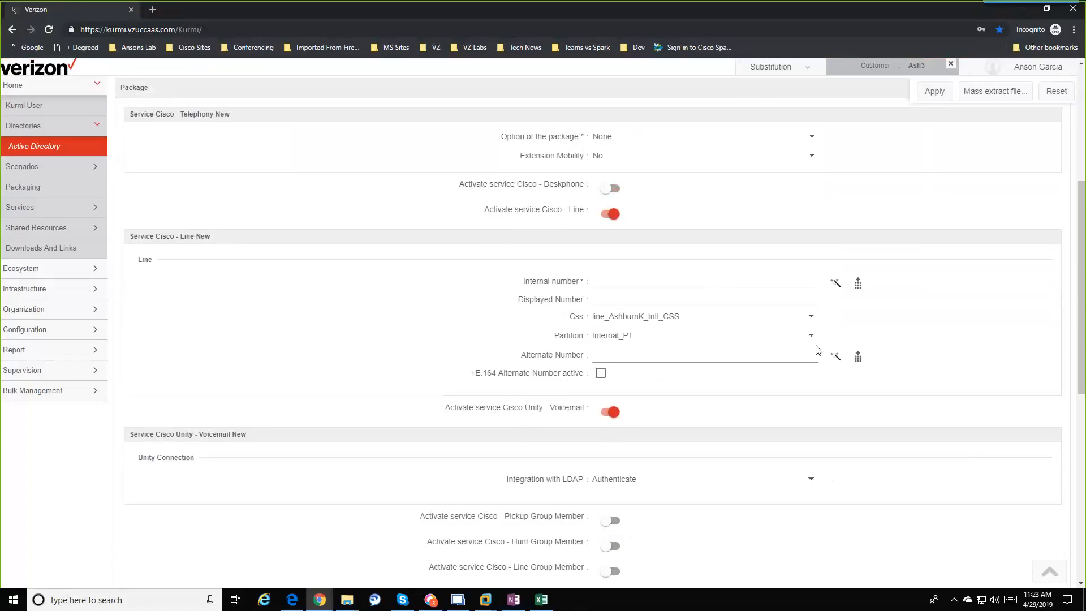
Step: Assign a free green DID number as the user's internal number
left_click(859, 286)
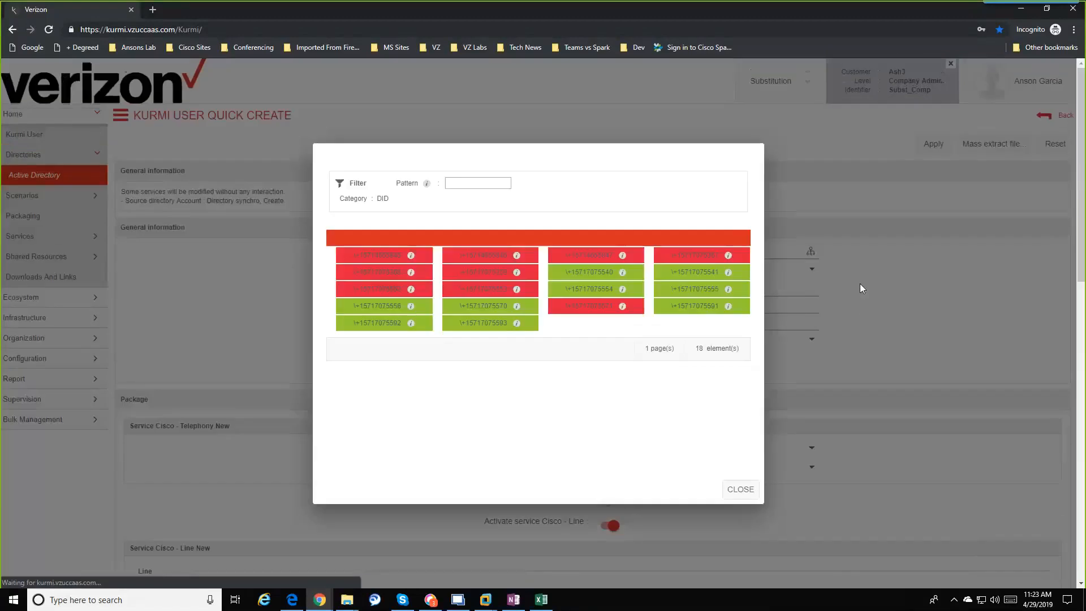
left_click(398, 311)
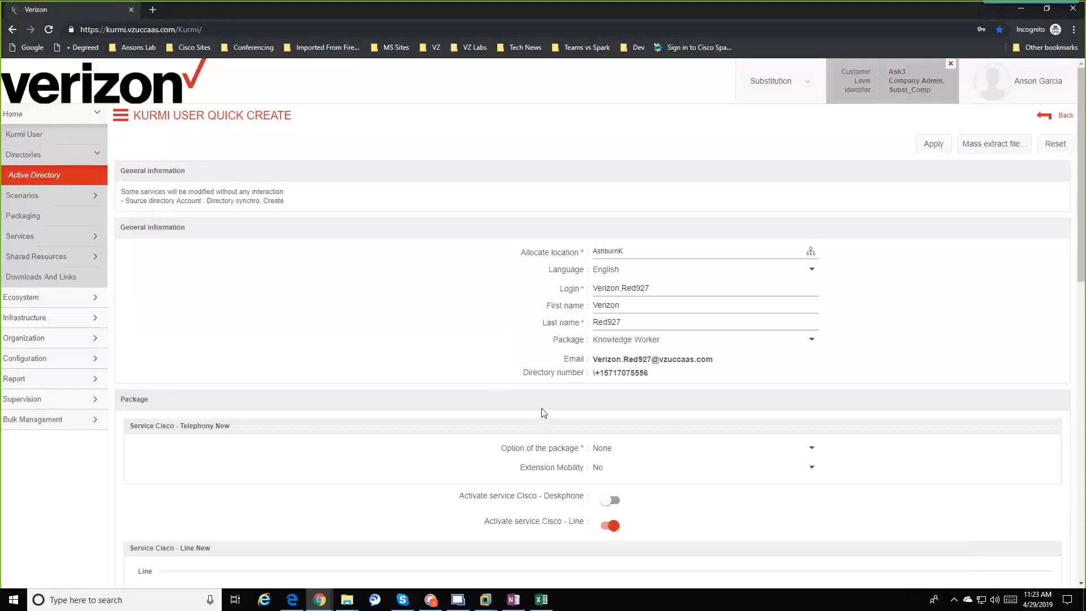
scroll(643, 416, "down", 1)
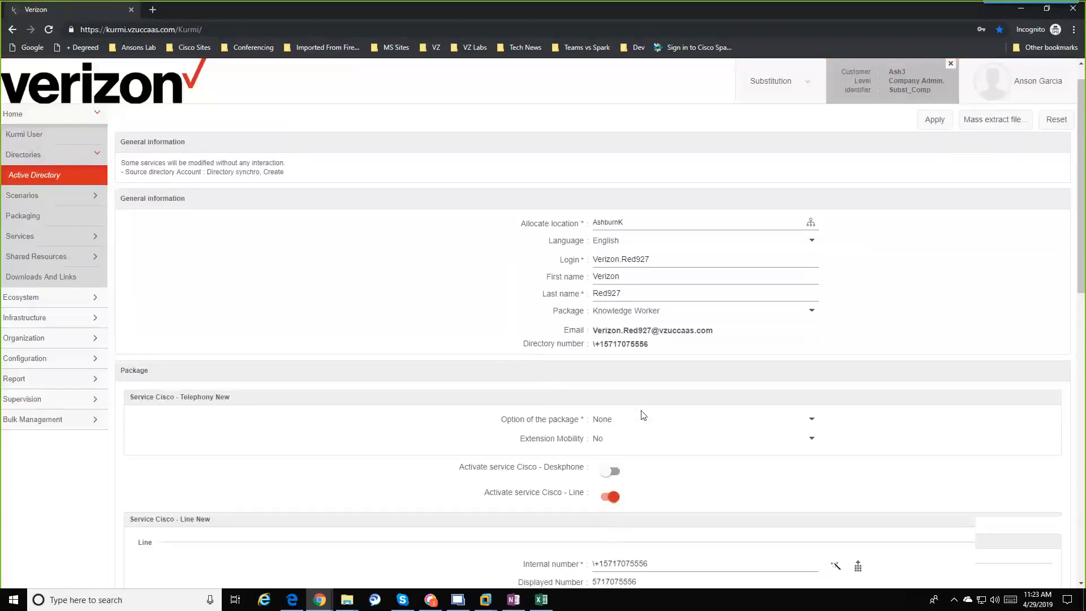
scroll(643, 416, "down", 2)
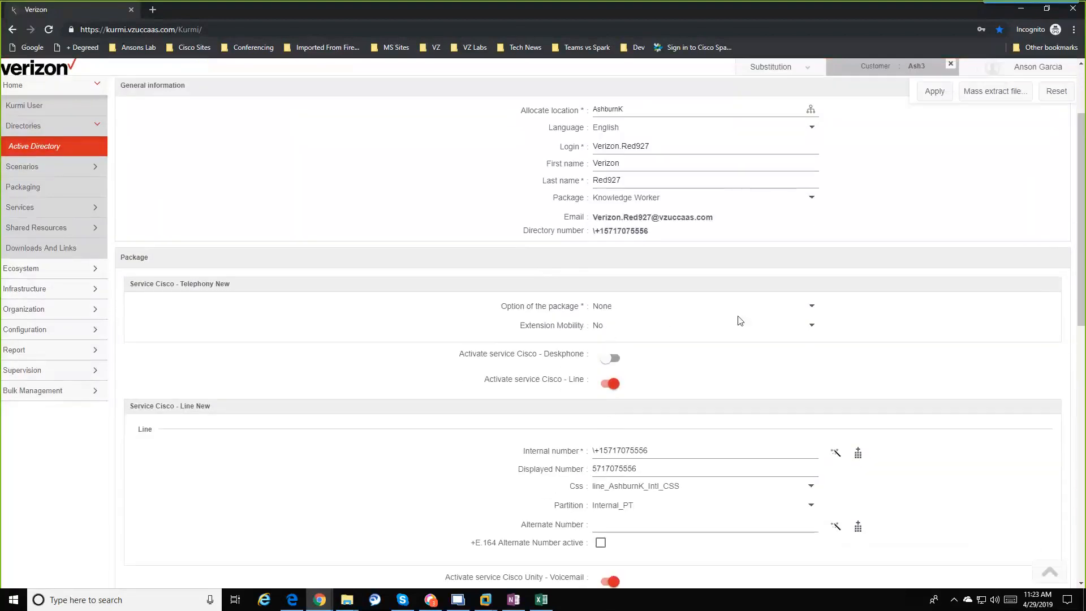
Step: Review the package options, including Jabber for Desktops with Softphone Yes
left_click(812, 308)
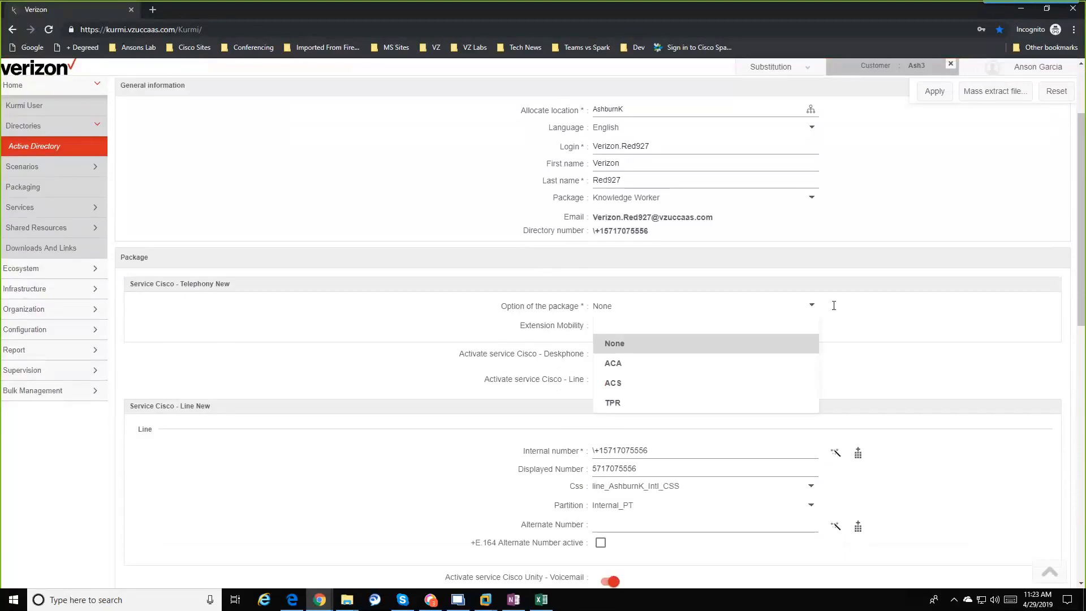
scroll(889, 342, "down", 1)
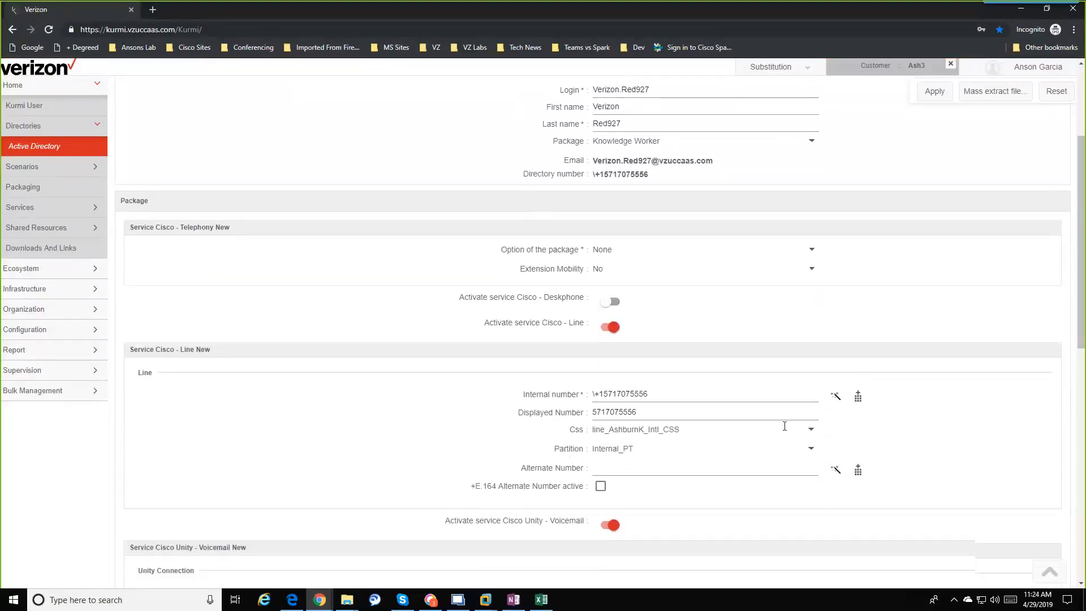
scroll(813, 338, "down", 1)
scroll(813, 338, "down", 1)
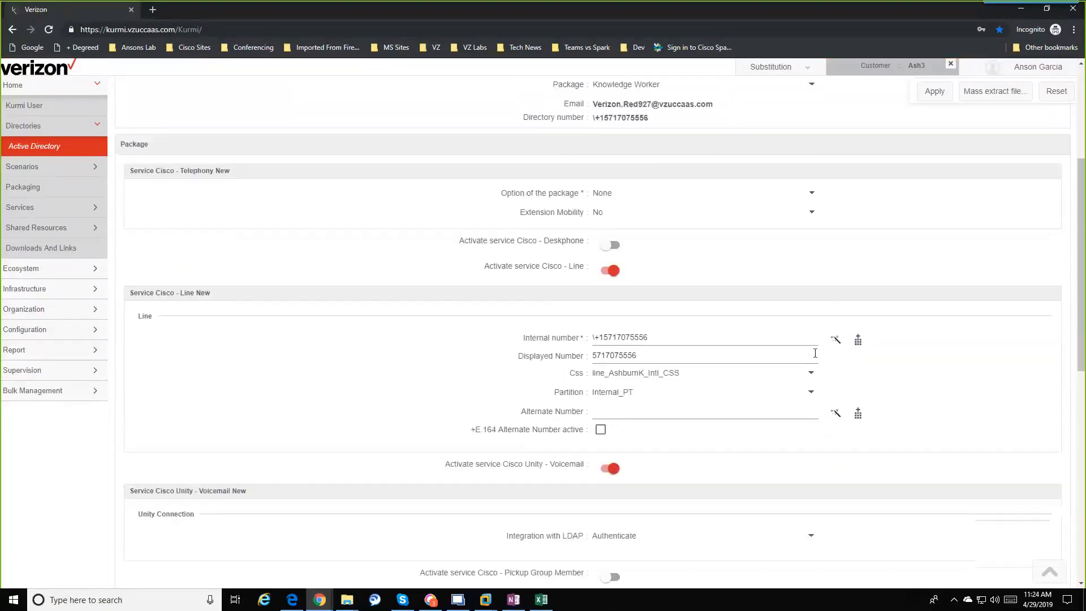
scroll(831, 381, "down", 1)
scroll(836, 388, "down", 2)
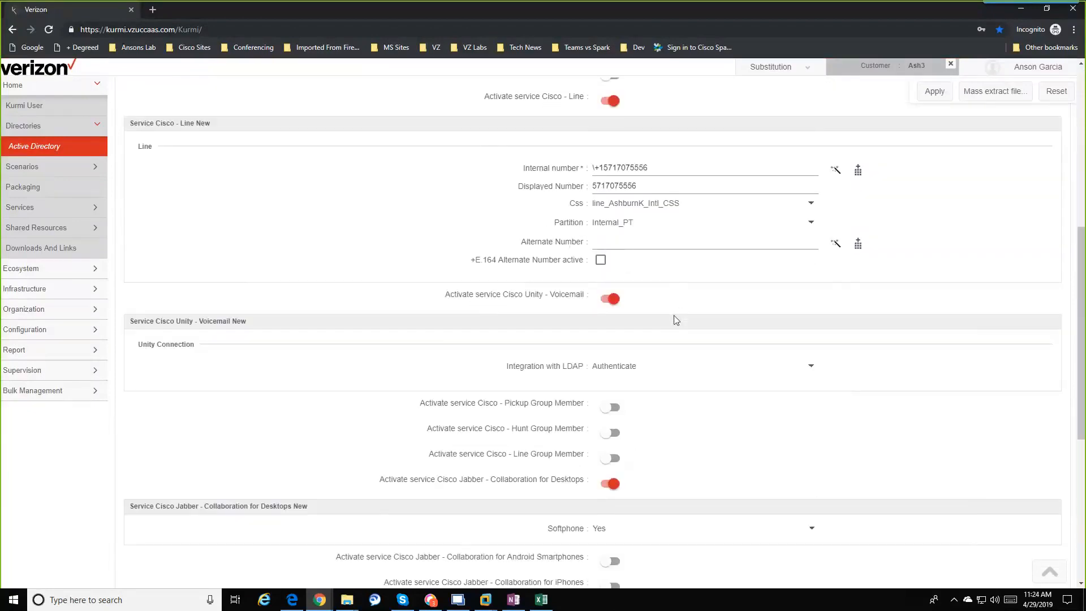
scroll(676, 319, "down", 1)
scroll(679, 356, "down", 1)
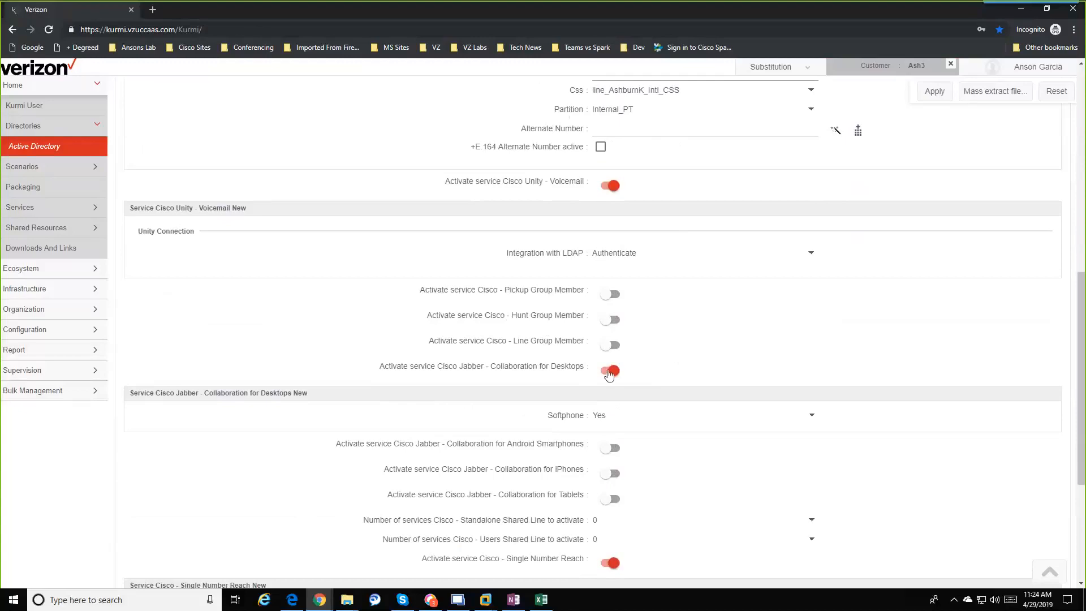
scroll(593, 388, "down", 1)
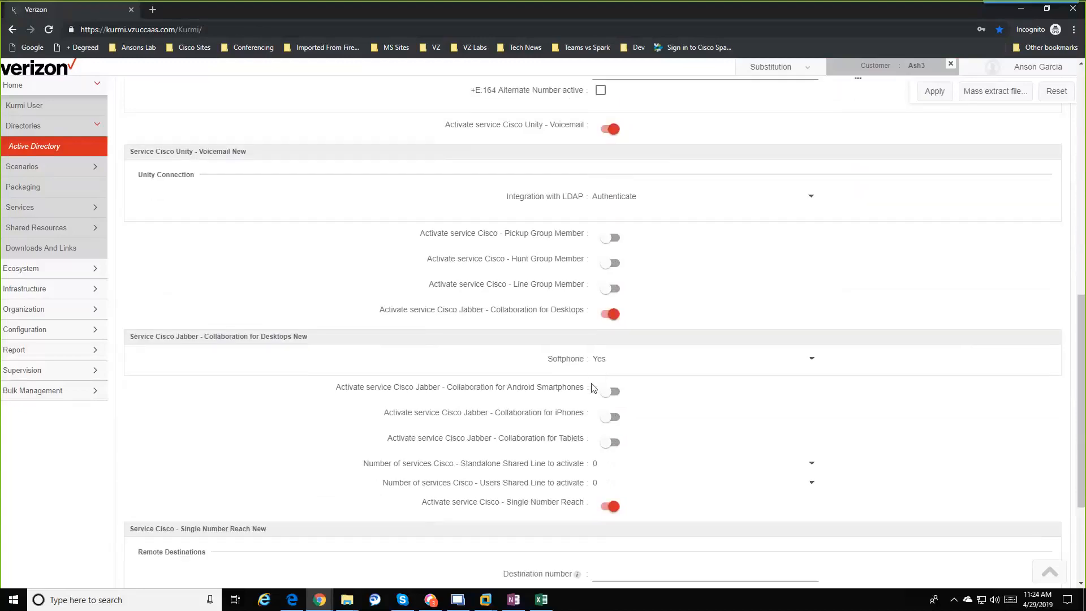
scroll(595, 440, "down", 2)
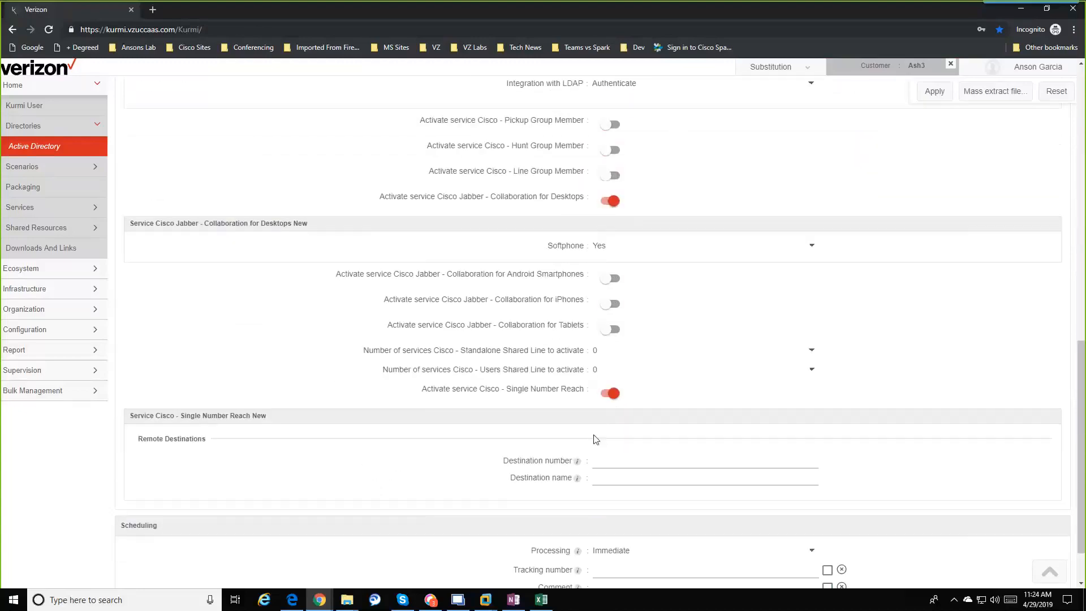
scroll(595, 439, "down", 1)
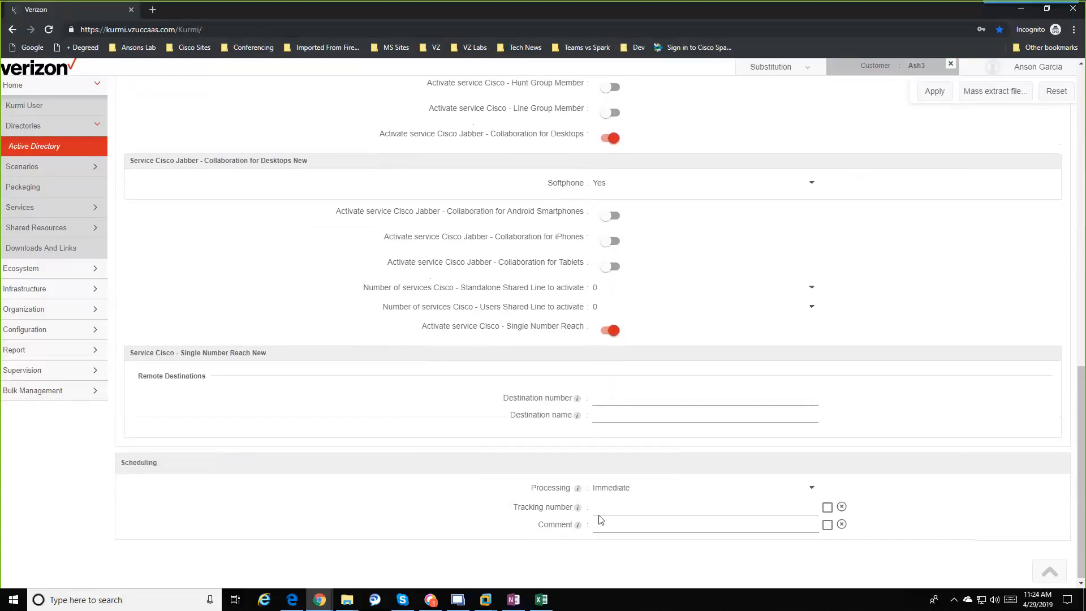
scroll(689, 467, "up", 15)
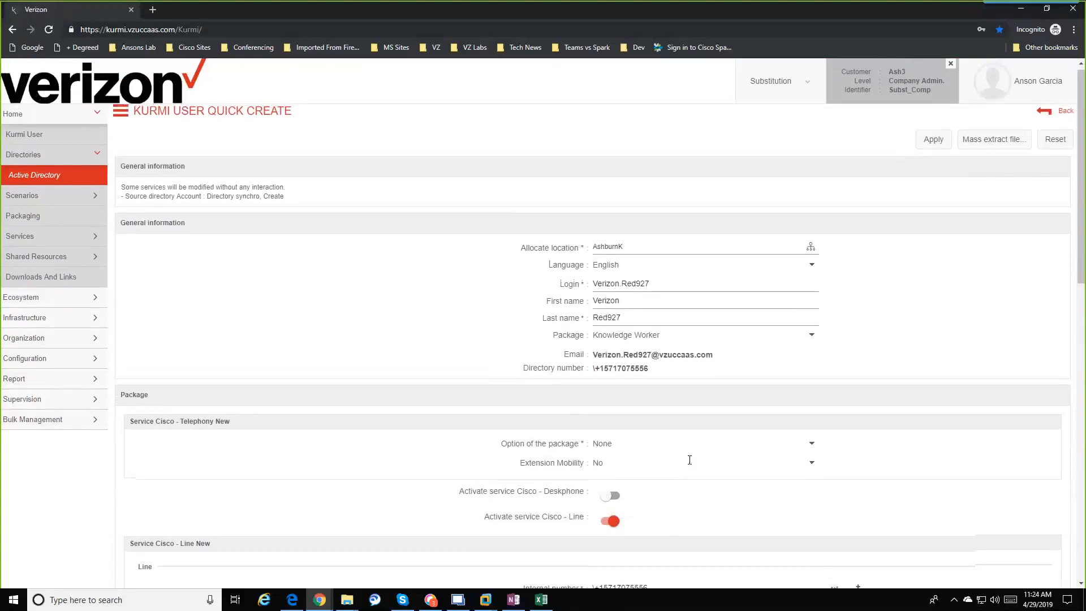
scroll(761, 283, "down", 3)
scroll(758, 314, "down", 10)
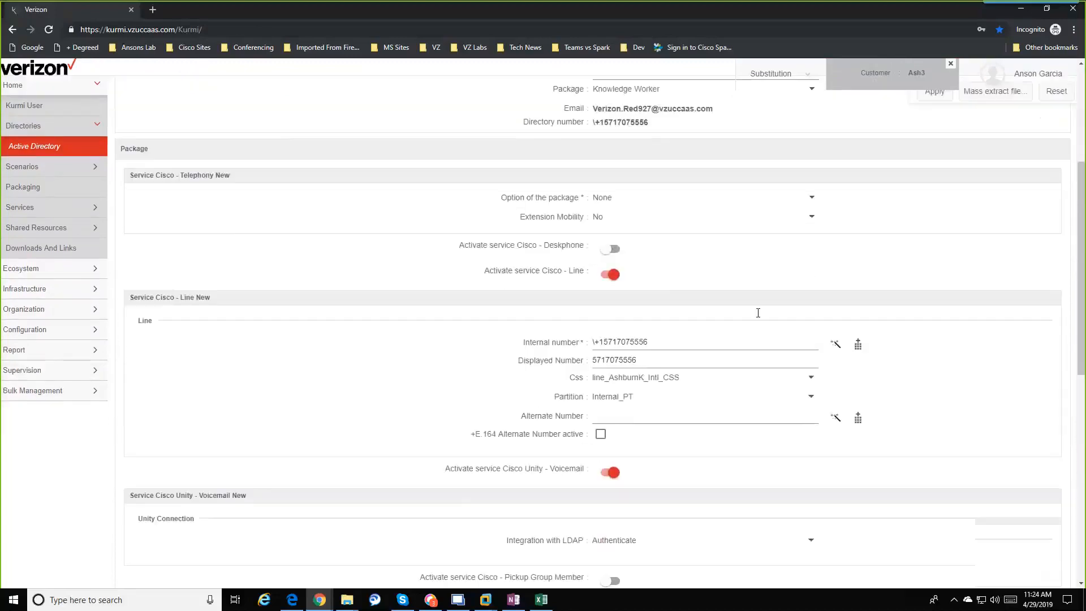
scroll(759, 317, "up", 5)
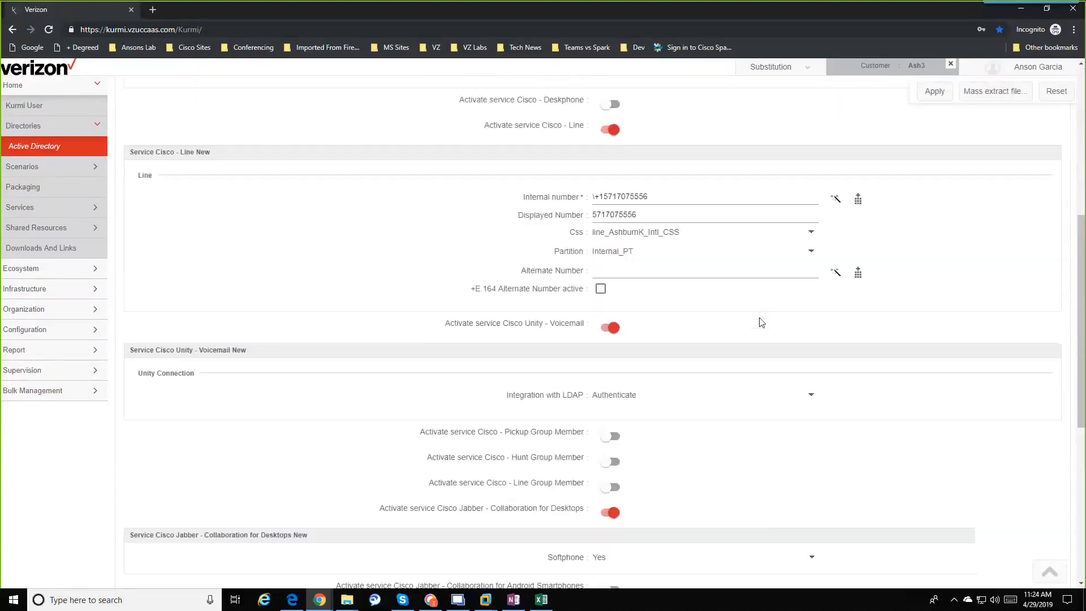
scroll(762, 322, "up", 10)
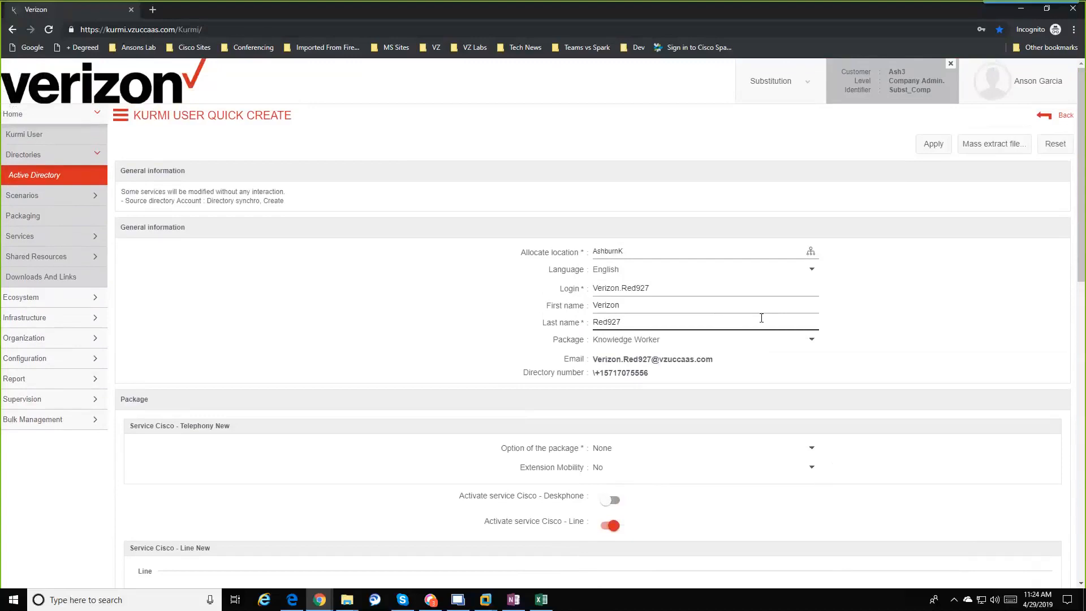
Step: Apply the Quick Create form to create the Verizon.Red927 user
left_click(939, 146)
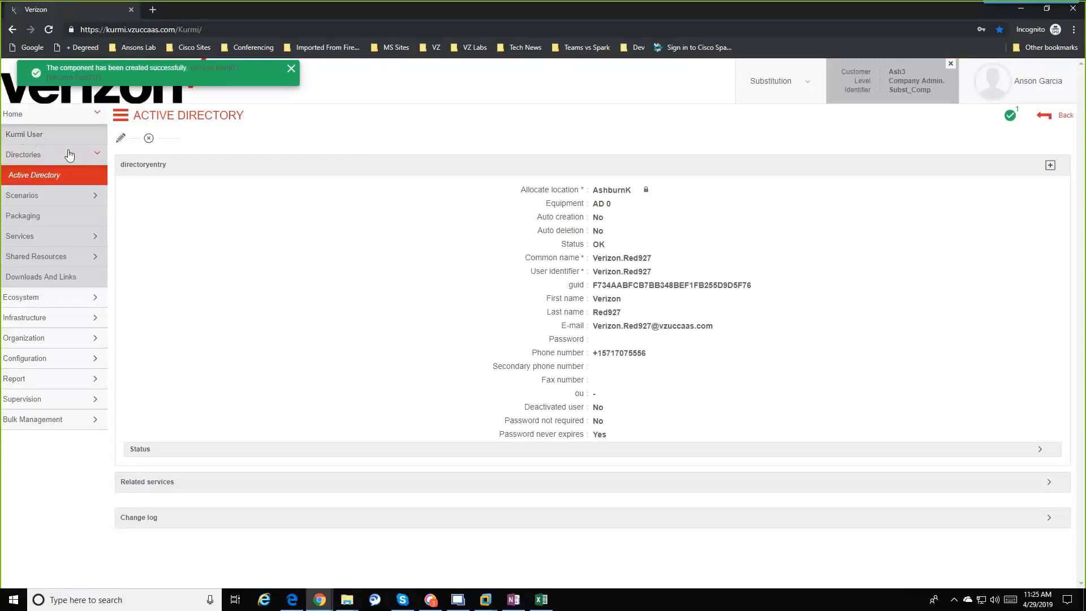
Step: Filter the Kurmi User list by last name containing 927
left_click(31, 137)
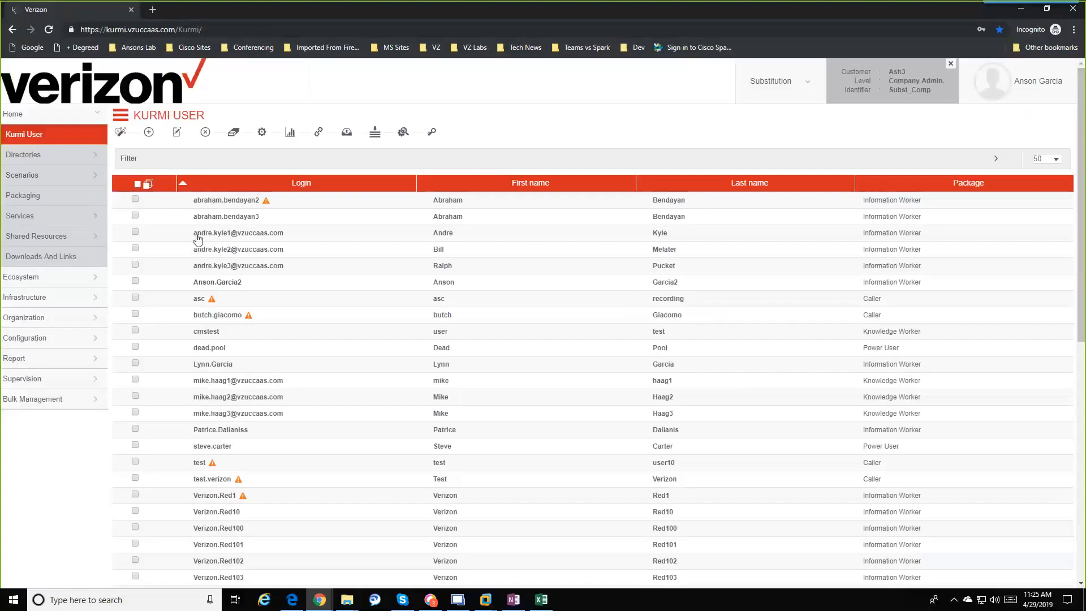
left_click(127, 160)
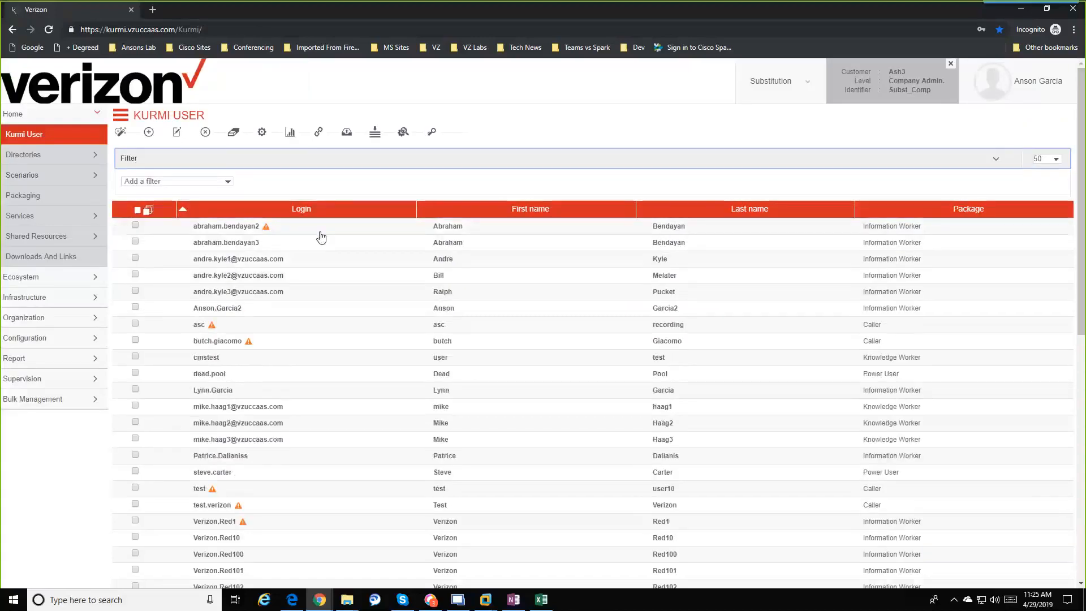
left_click(228, 181)
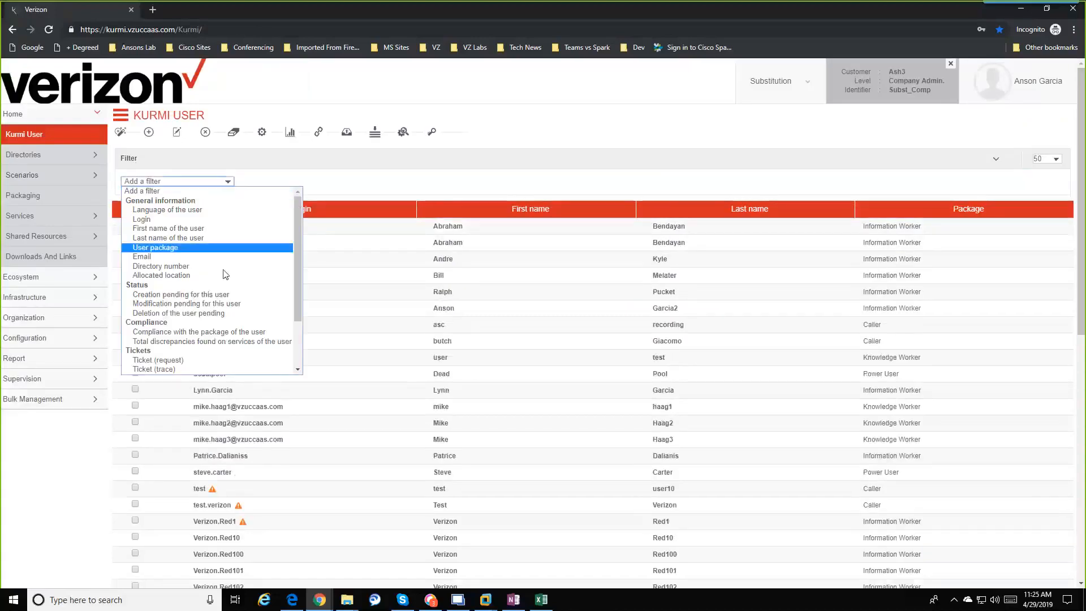
left_click(208, 238)
left_click(348, 181)
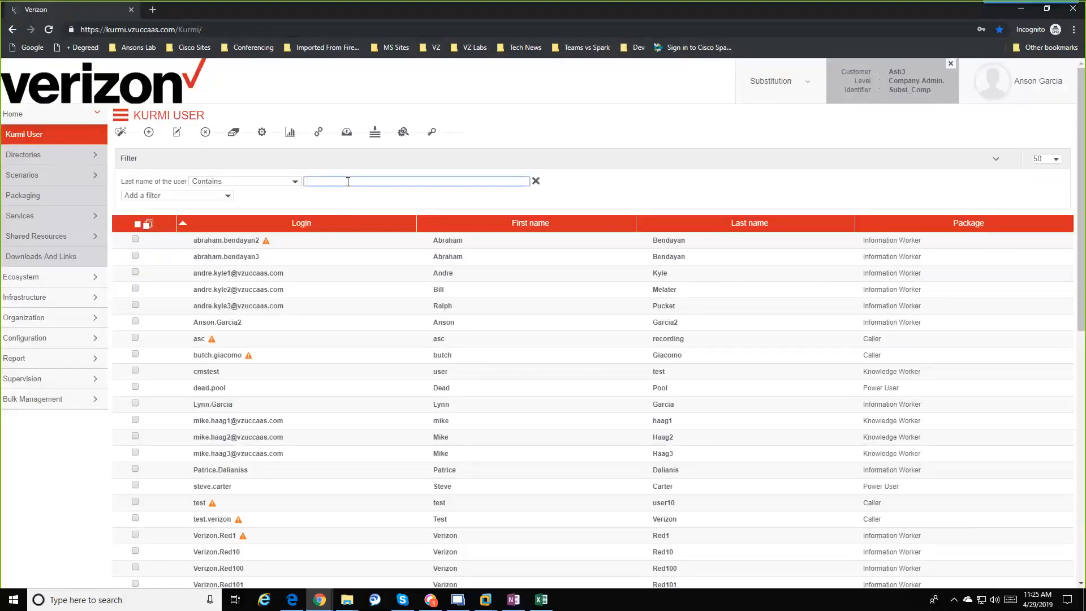
type("927")
key("Return")
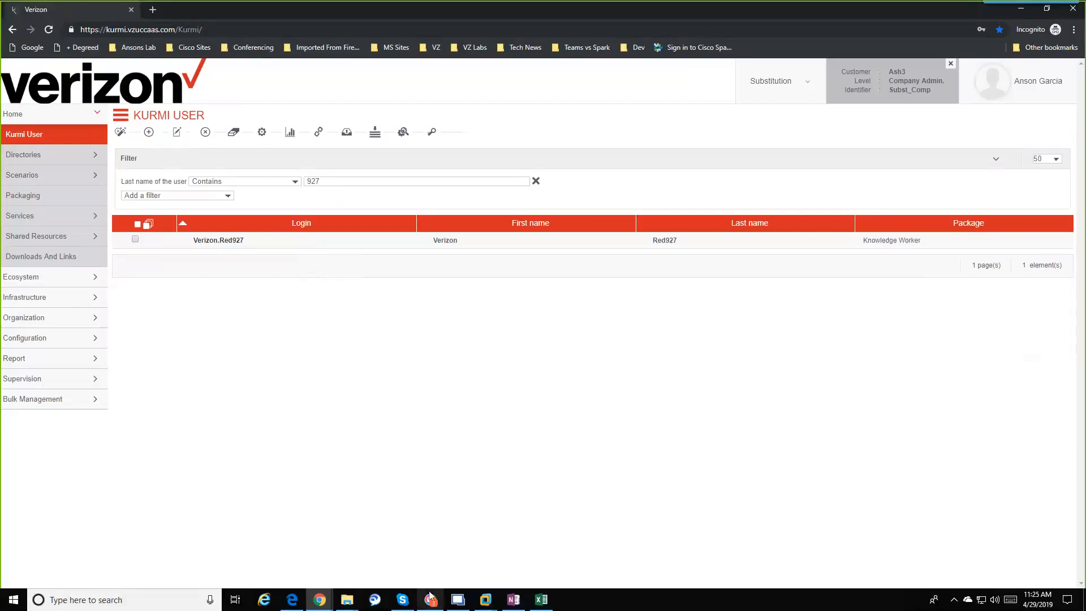
Step: Expand Directories in the sidebar and switch to whiteboard mode with Ctrl+2
mouse_move(462, 601)
left_click(50, 165)
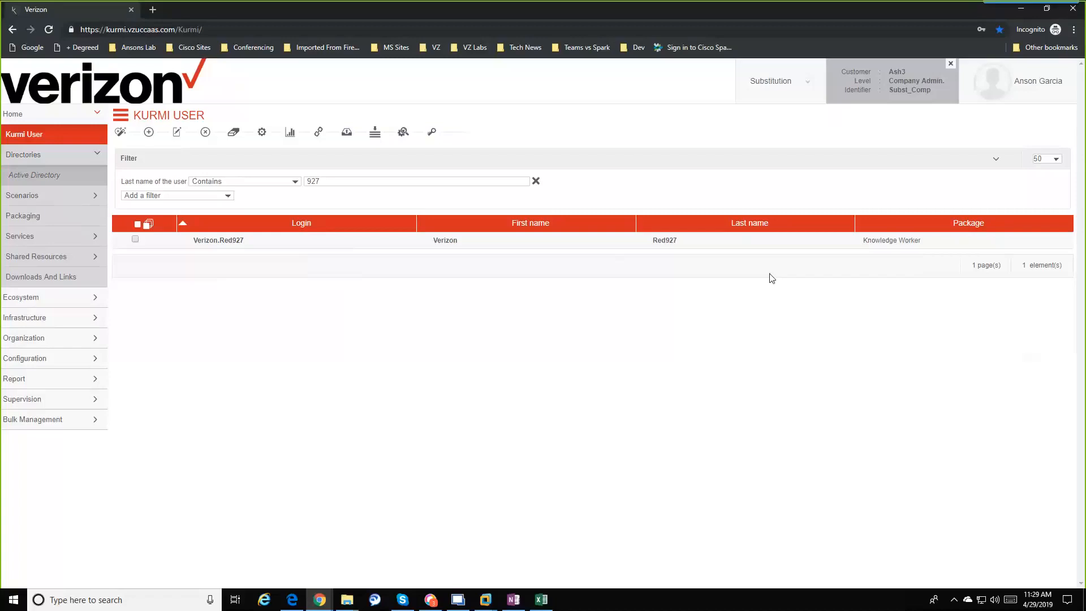
key("ctrl+2")
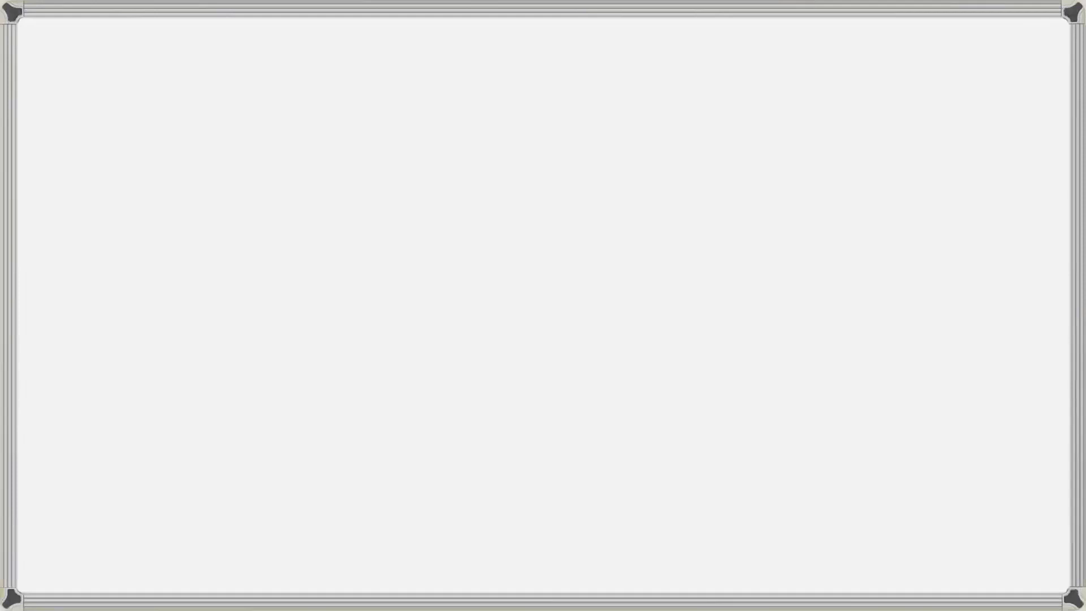
Step: Sketch a database cylinder on the left and label it AD
mouse_move(193, 456)
left_mouse_down()
mouse_move(219, 396)
mouse_move(211, 393)
left_mouse_up()
left_click_drag(283, 366, 268, 467)
mouse_move(186, 465)
left_mouse_down()
mouse_move(268, 466)
mouse_move(242, 448)
left_mouse_up()
left_click_drag(222, 440, 244, 435)
left_click_drag(251, 409, 252, 447)
mouse_move(252, 410)
left_mouse_down()
mouse_move(263, 425)
mouse_move(252, 445)
left_mouse_up()
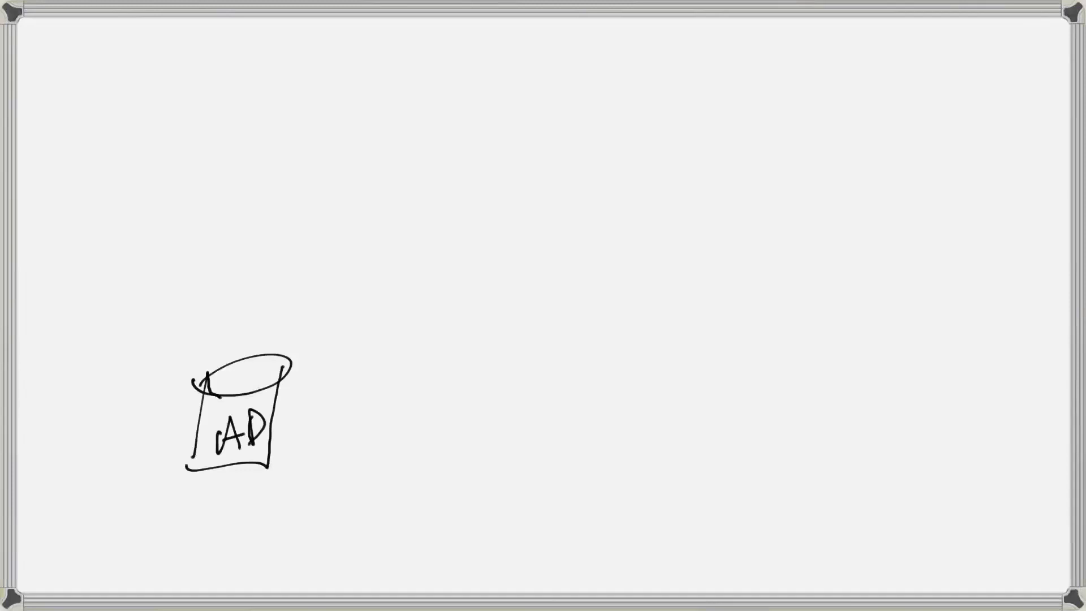
Step: Handwrite the heading KURMI on the right side of the whiteboard
left_click_drag(754, 194, 741, 261)
mouse_move(782, 205)
left_mouse_down()
mouse_move(767, 249)
mouse_move(820, 214)
left_mouse_up()
mouse_move(835, 209)
left_mouse_down()
mouse_move(837, 241)
mouse_move(865, 232)
left_mouse_up()
mouse_move(867, 225)
left_mouse_down()
mouse_move(896, 233)
mouse_move(942, 210)
left_mouse_up()
mouse_move(926, 212)
left_mouse_down()
mouse_move(925, 238)
mouse_move(939, 237)
left_mouse_up()
Step: Sketch two cylinders under KURMI, write AD in the upper one, and start labelling the lower one
left_click_drag(773, 304, 779, 371)
mouse_move(788, 295)
left_mouse_down()
mouse_move(832, 382)
mouse_move(782, 381)
mouse_move(846, 371)
left_mouse_up()
mouse_move(802, 444)
left_mouse_down()
mouse_move(851, 442)
mouse_move(802, 438)
mouse_move(806, 497)
left_mouse_up()
left_click_drag(853, 444, 803, 503)
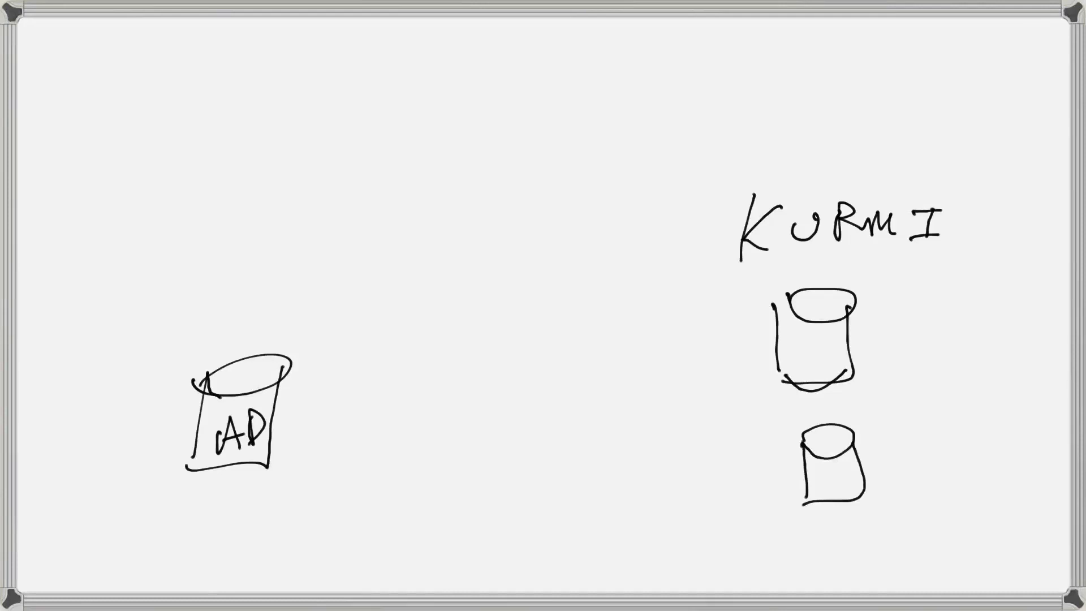
mouse_move(805, 363)
left_mouse_down()
mouse_move(825, 362)
mouse_move(828, 350)
left_mouse_up()
left_click_drag(831, 337, 831, 357)
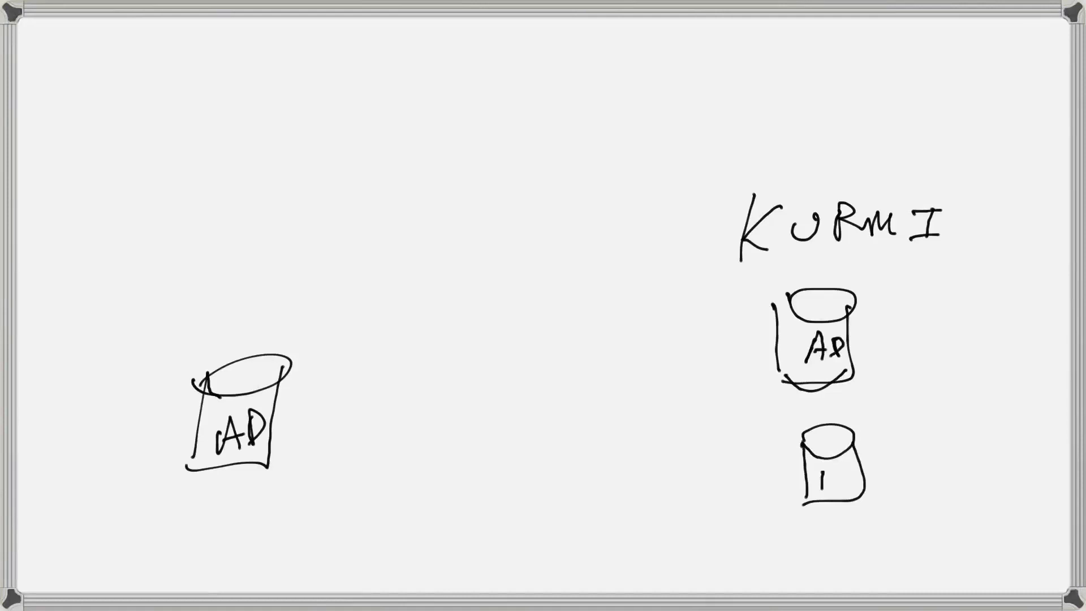
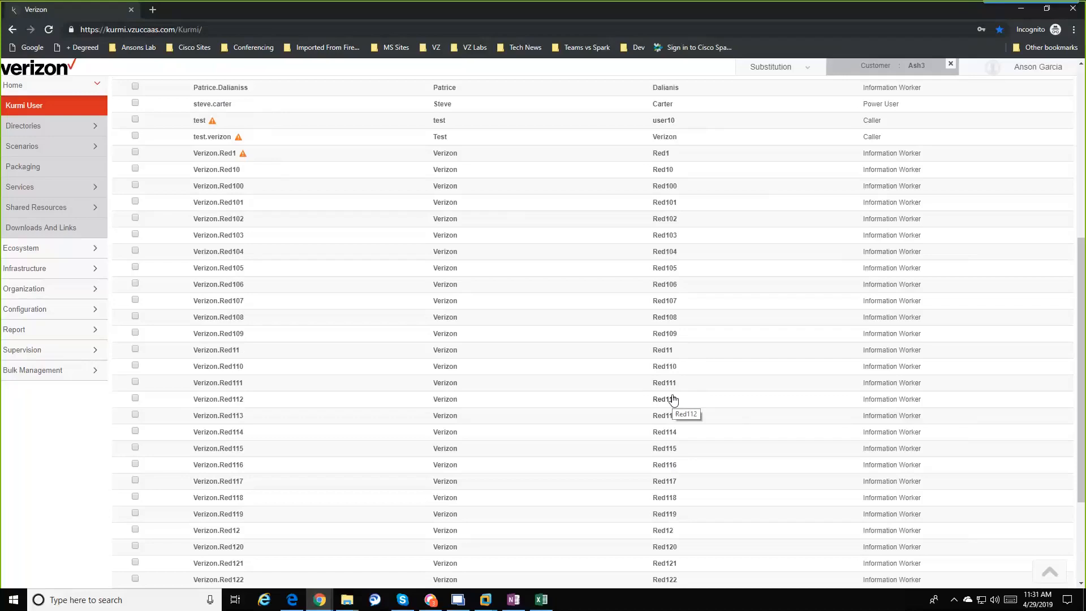
scroll(612, 450, "up", 8)
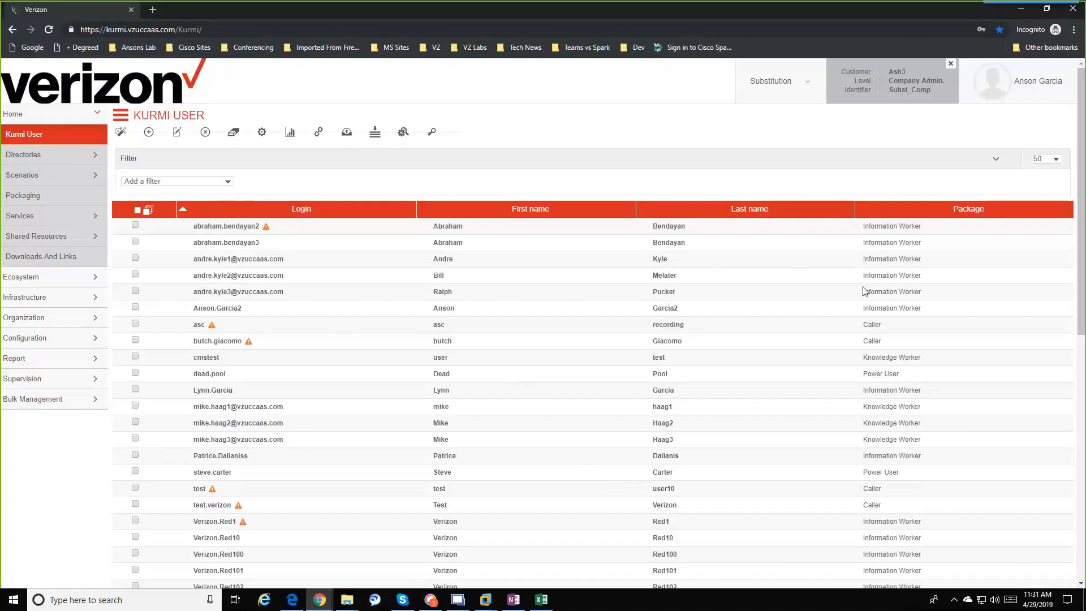
scroll(864, 371, "down", 2)
scroll(864, 370, "down", 5)
scroll(861, 367, "up", 7)
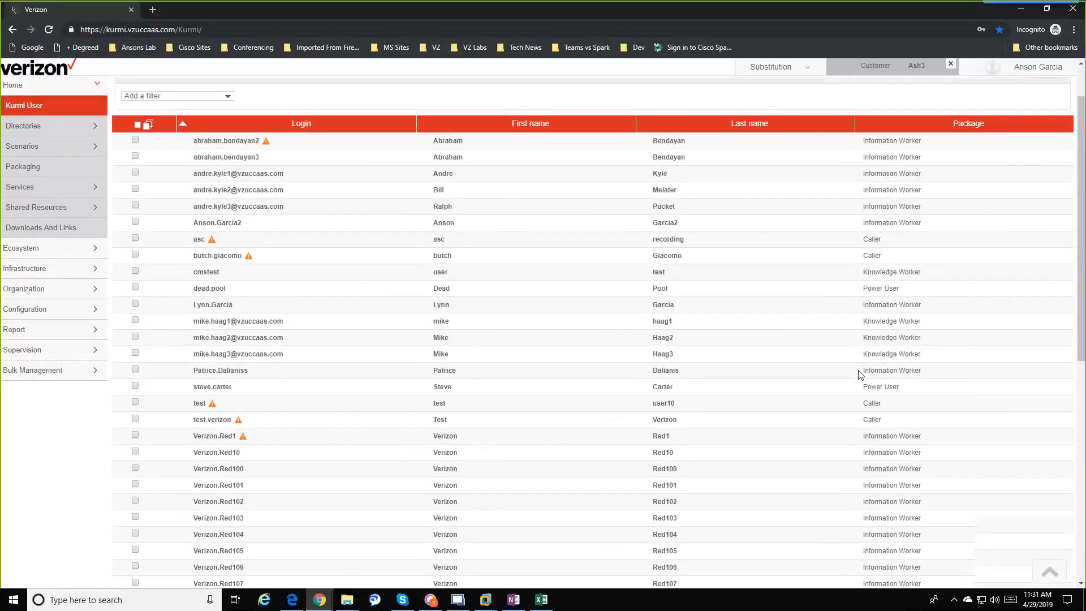
scroll(861, 373, "down", 4)
scroll(859, 375, "down", 3)
scroll(860, 375, "up", 7)
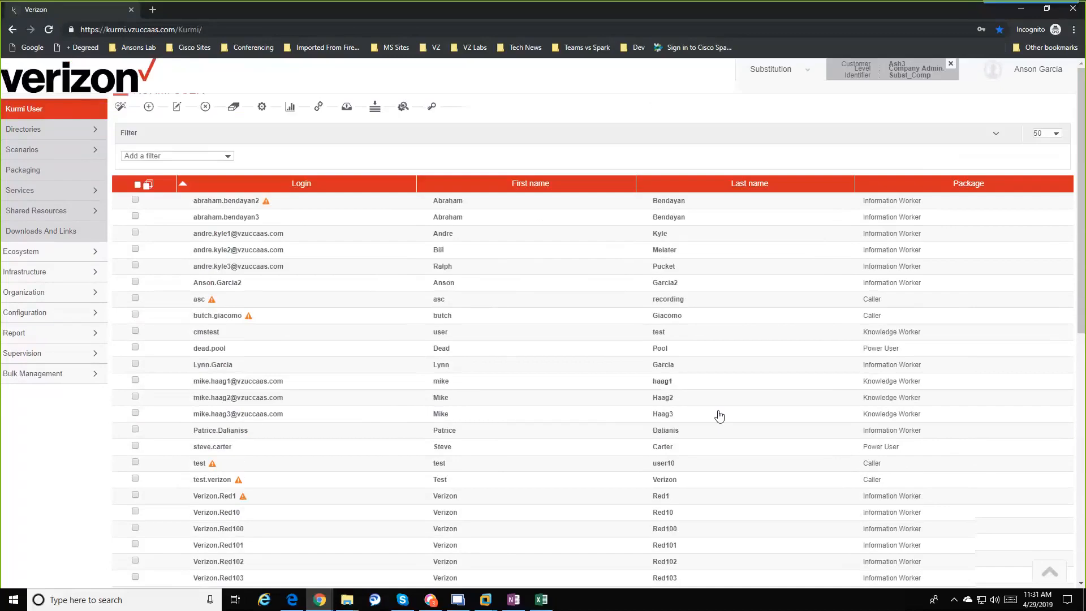
Step: Open Active Directory under Directories, clear the Last name filter, and return to the full user list
left_click(45, 158)
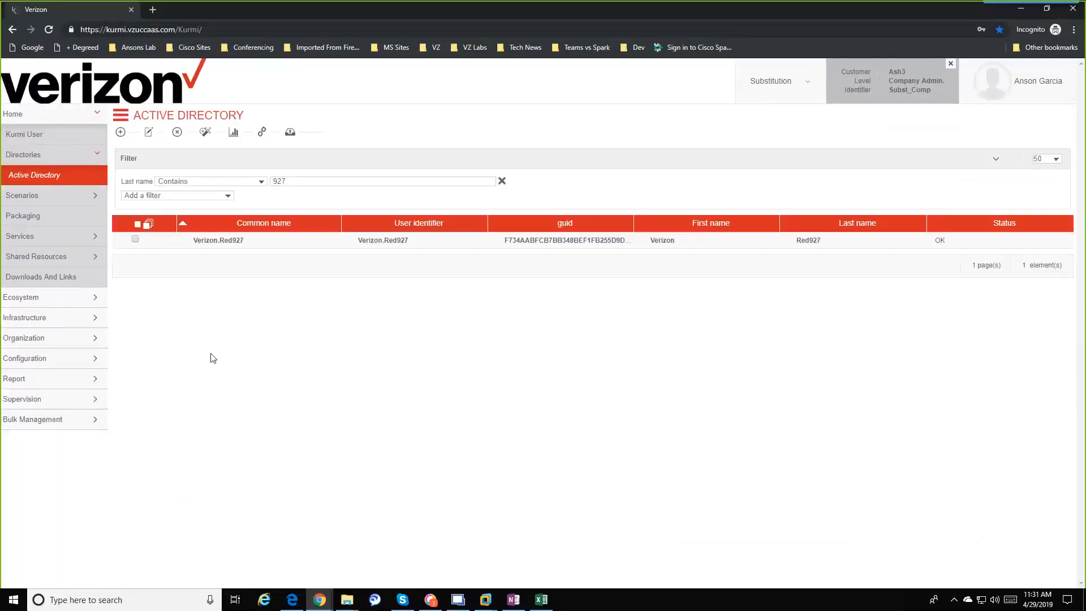
left_click(501, 182)
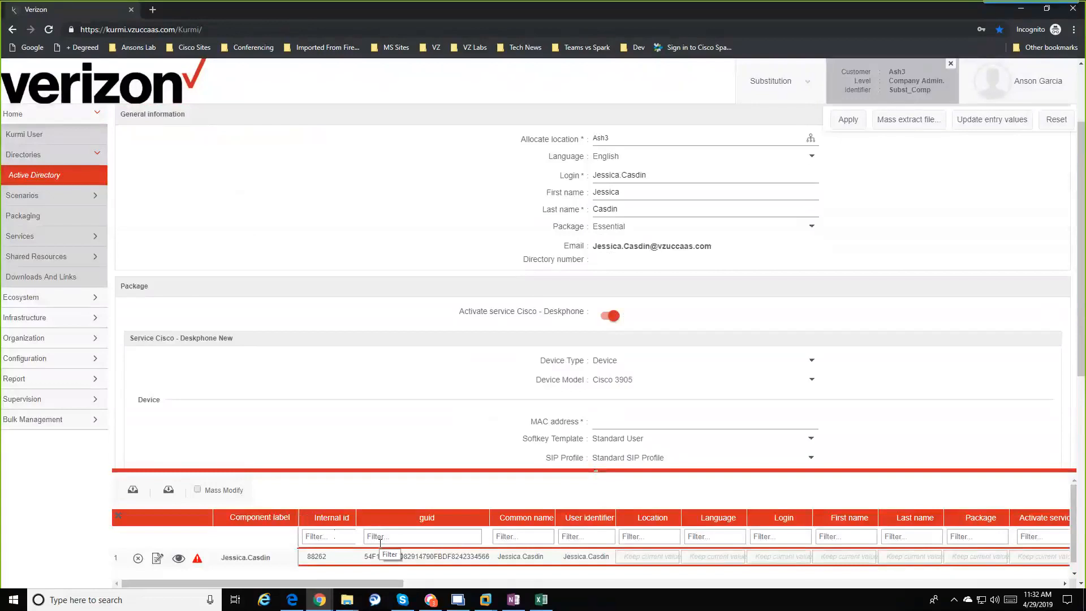
scroll(323, 256, "up", 2)
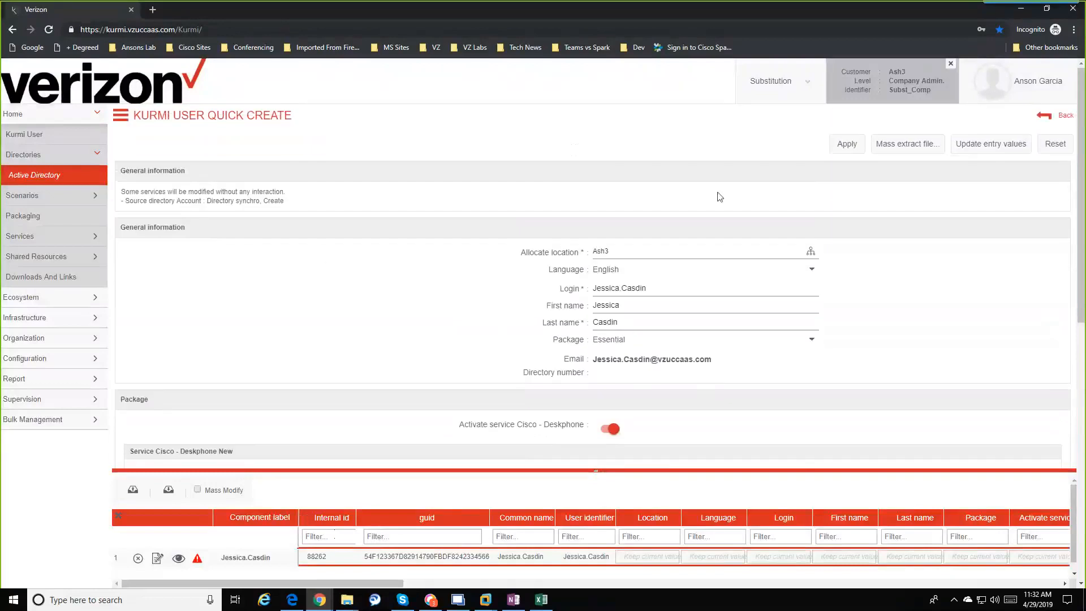
left_click(1047, 116)
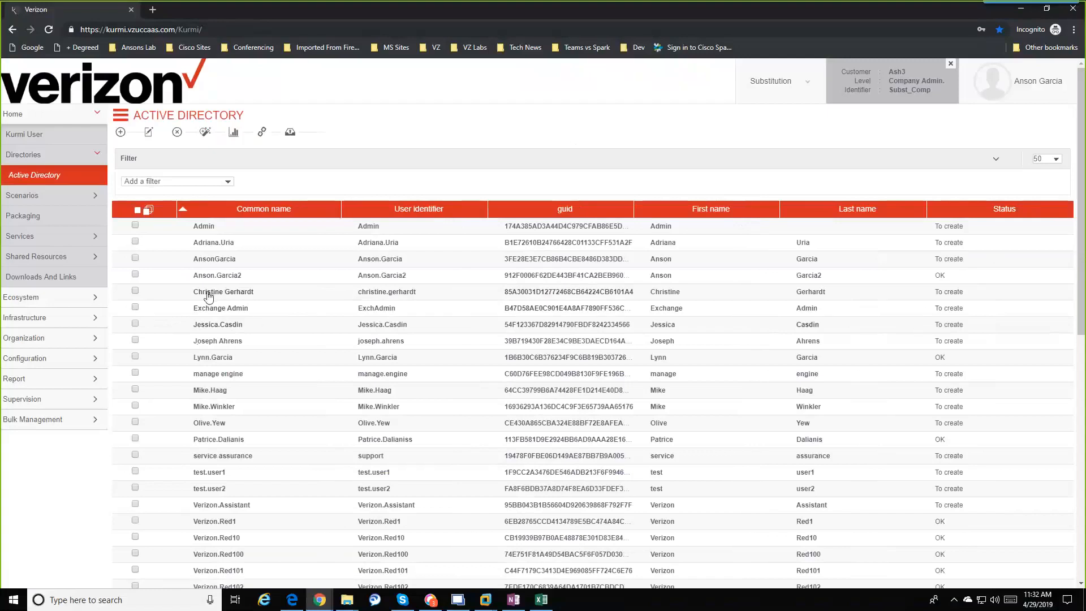
Step: Select two Active Directory entries and launch User Quick Create for them
left_click(136, 291)
left_click(135, 258)
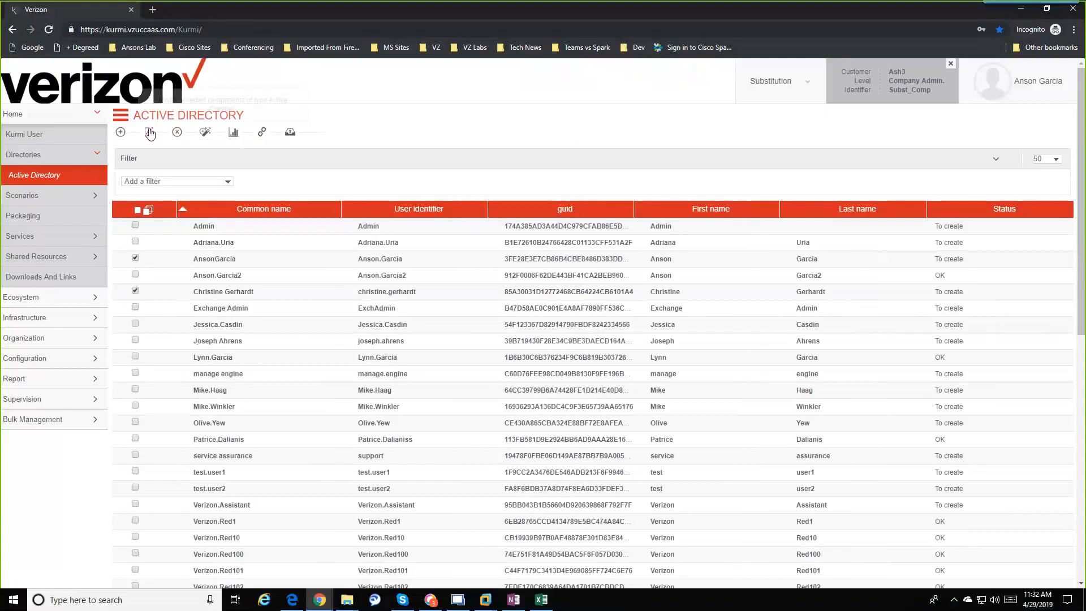
left_click(202, 133)
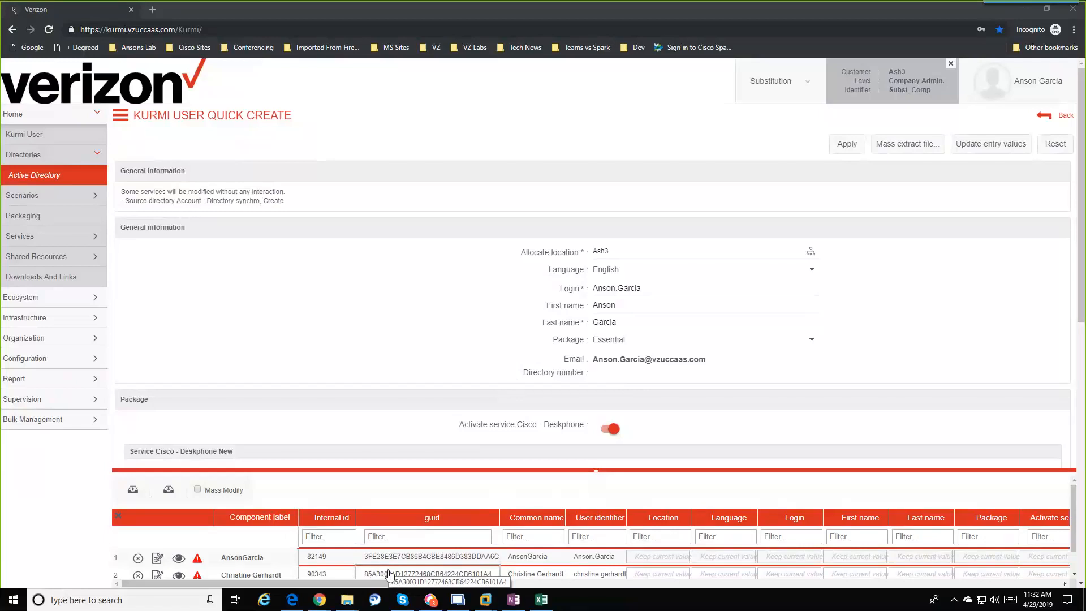
Step: Load the second entry's source directory values, such as Ash3, English and Essential, into its grid row
mouse_move(362, 595)
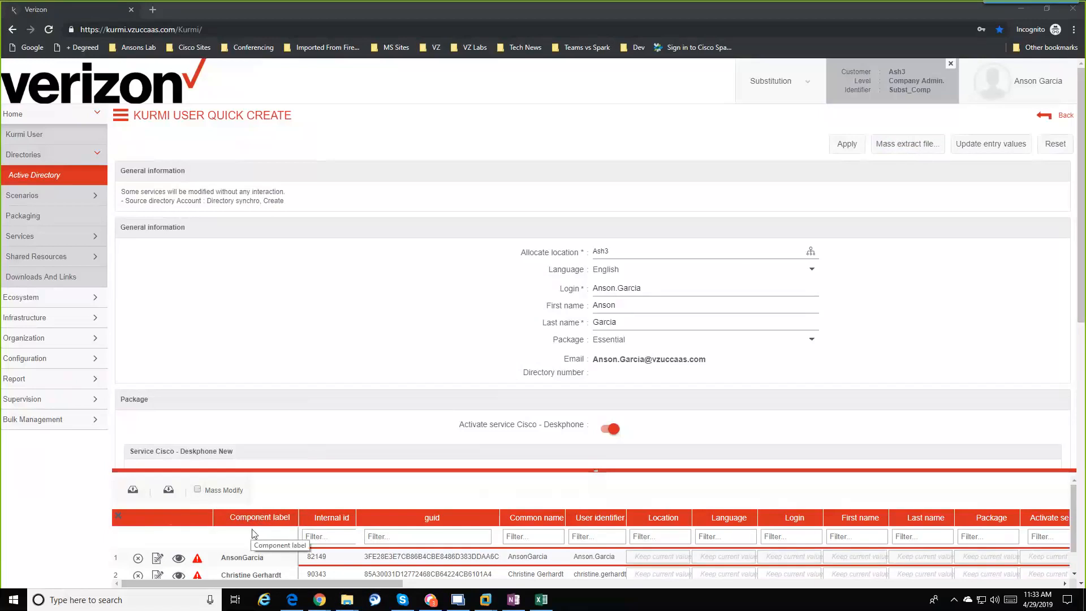
left_click(179, 576)
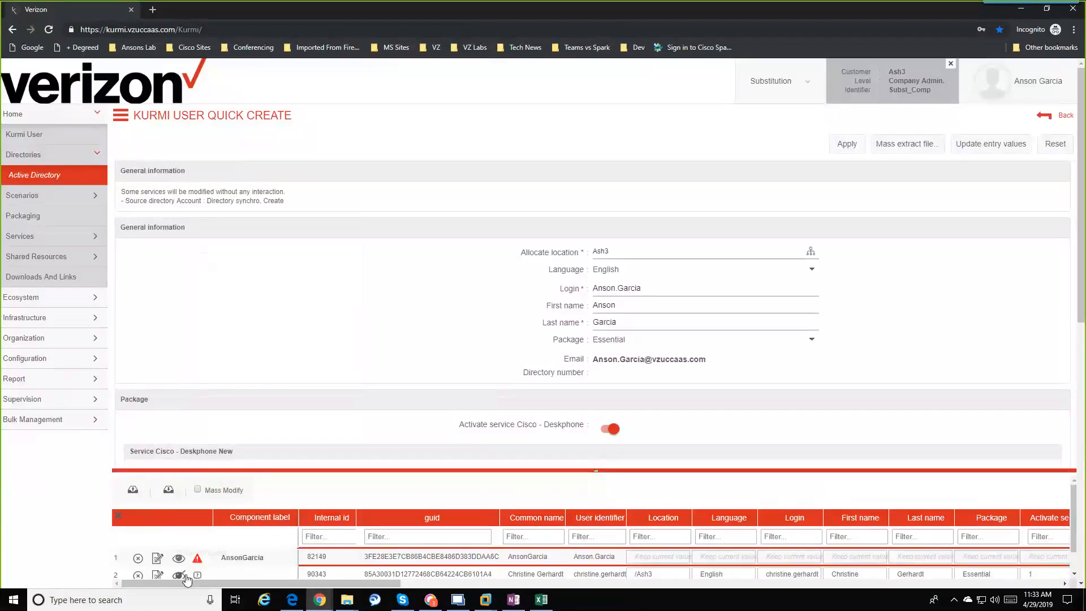
left_click(157, 575)
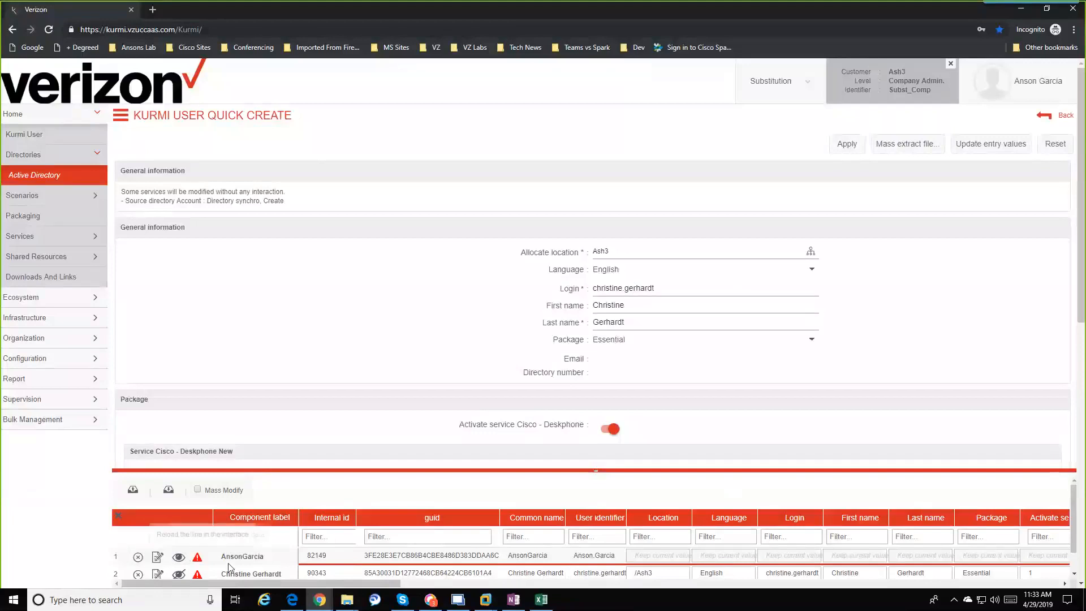
left_click(157, 559)
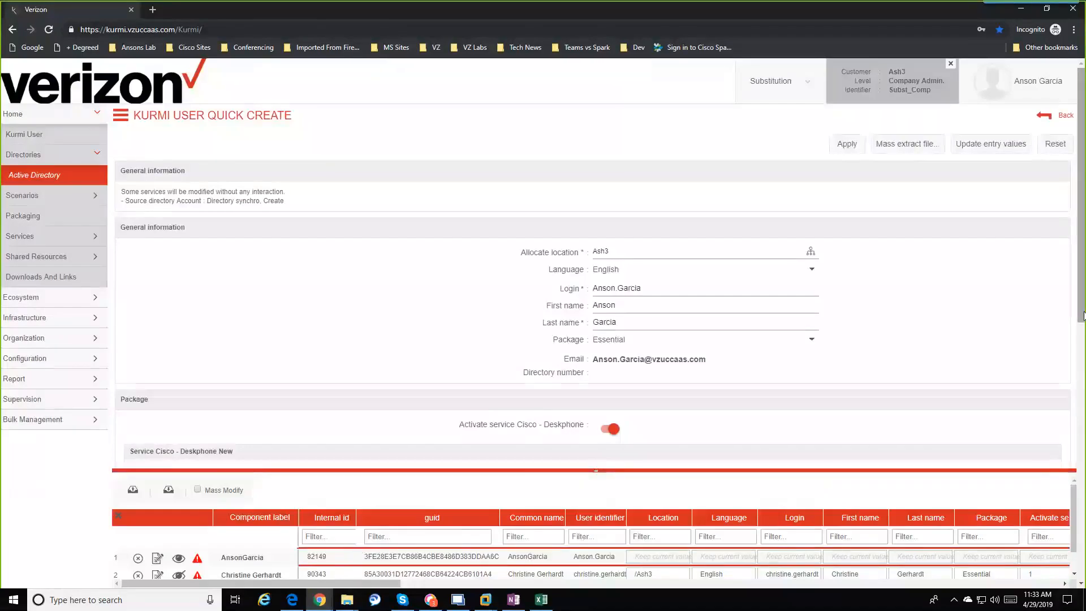
Step: Scroll across the Quick Create grid and select the second entry's guid cell
scroll(1083, 314, "down", 1)
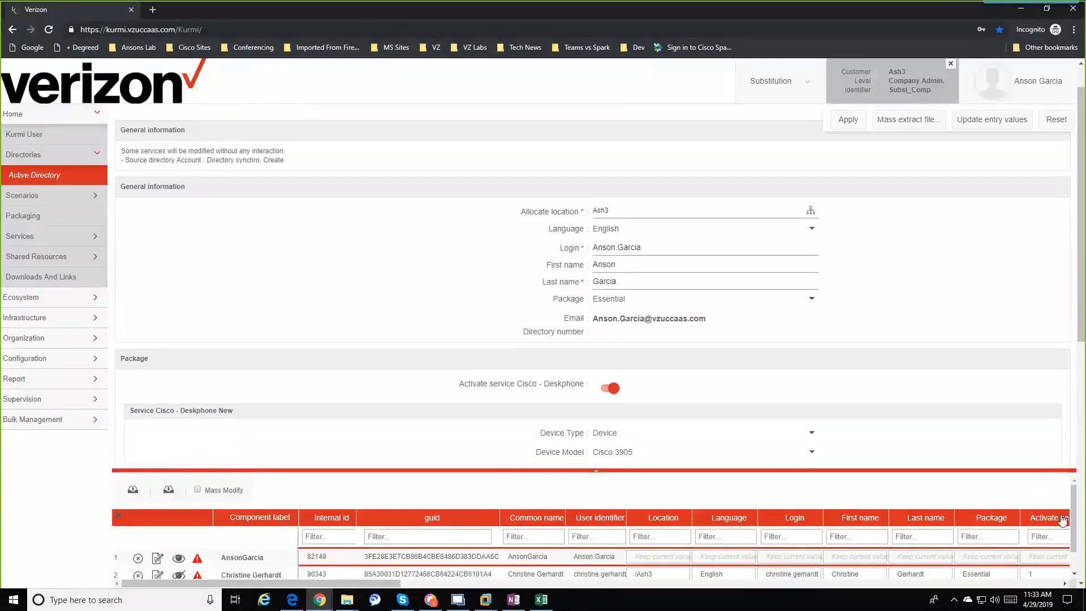
scroll(1074, 505, "down", 1)
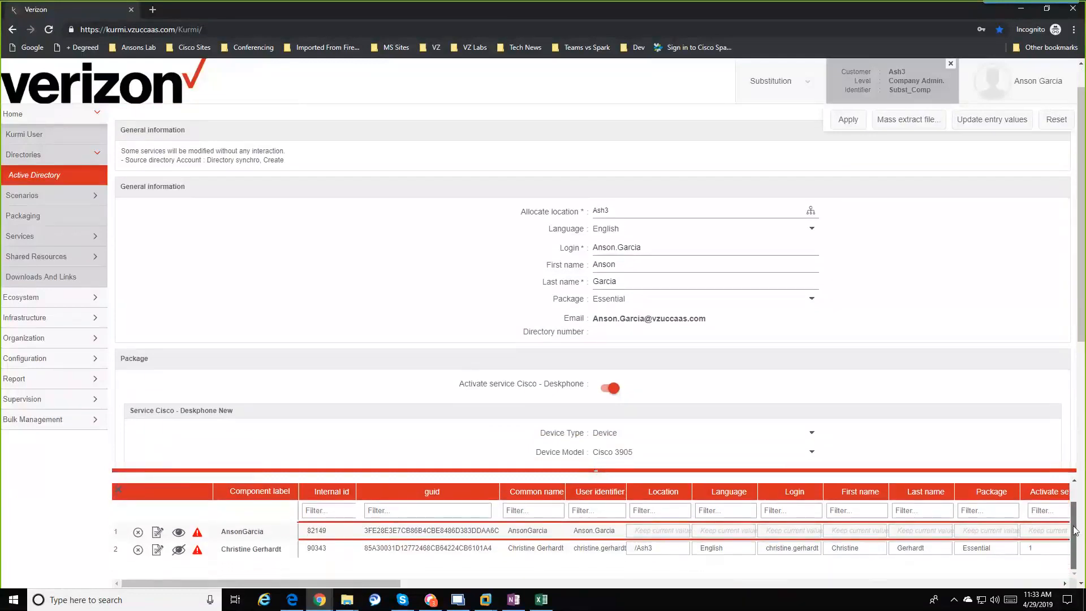
left_click_drag(385, 583, 351, 578)
left_click(370, 549)
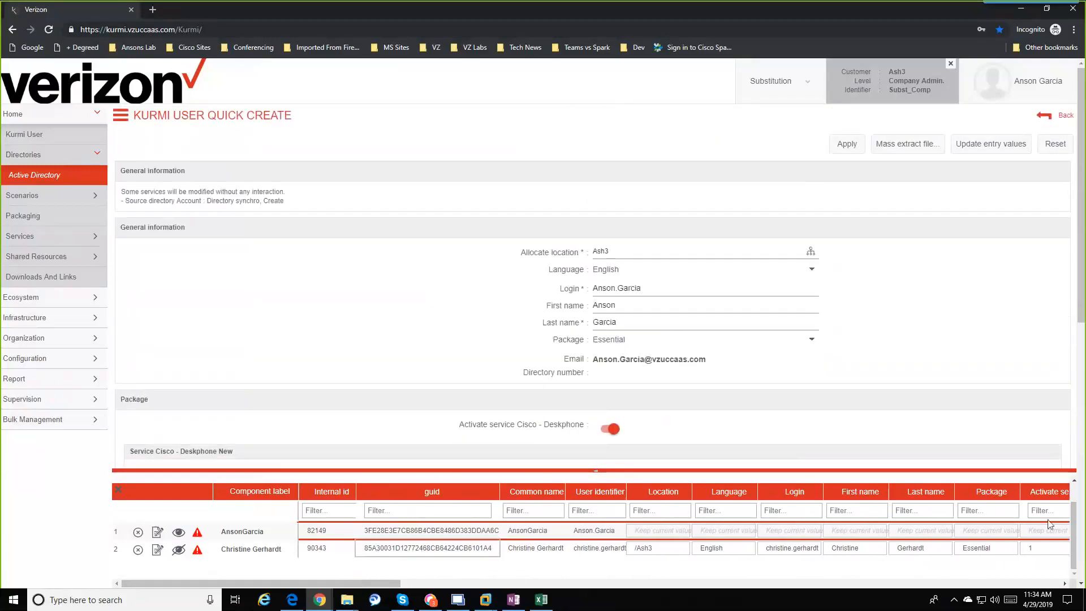
scroll(1070, 516, "up", 1)
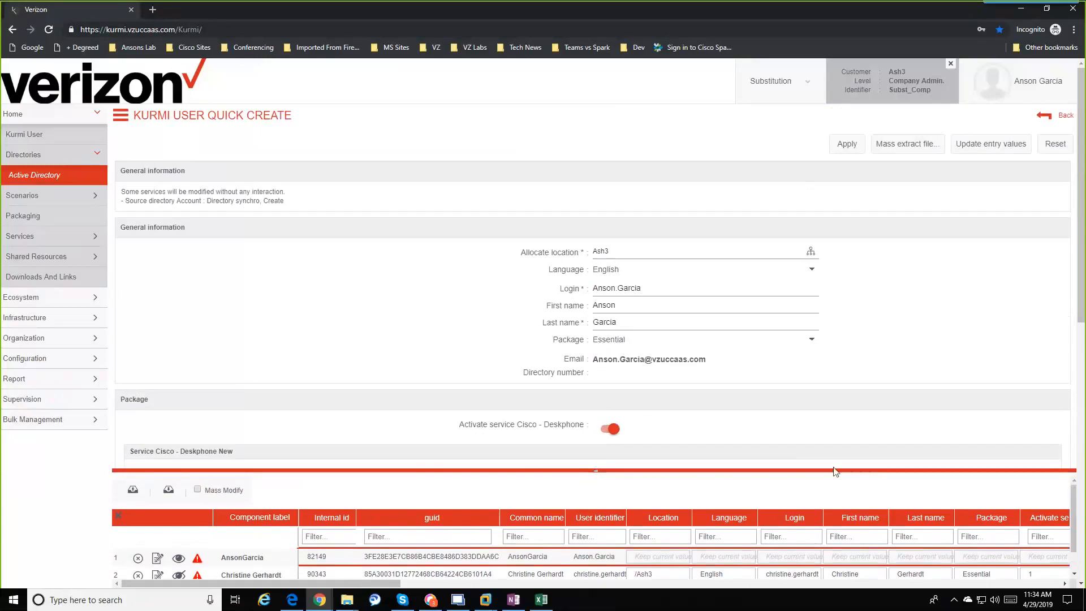
Step: Enable Mass Modify so a mass-edit row appears above both grid entries
left_click(197, 489)
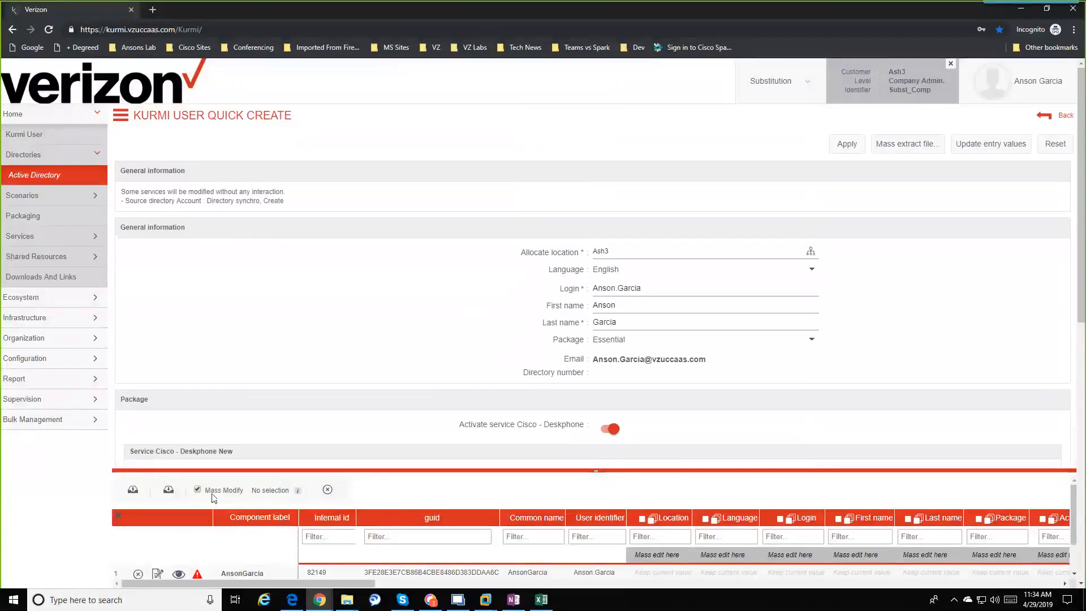
mouse_move(297, 492)
scroll(227, 452, "down", 3)
scroll(212, 487, "up", 3)
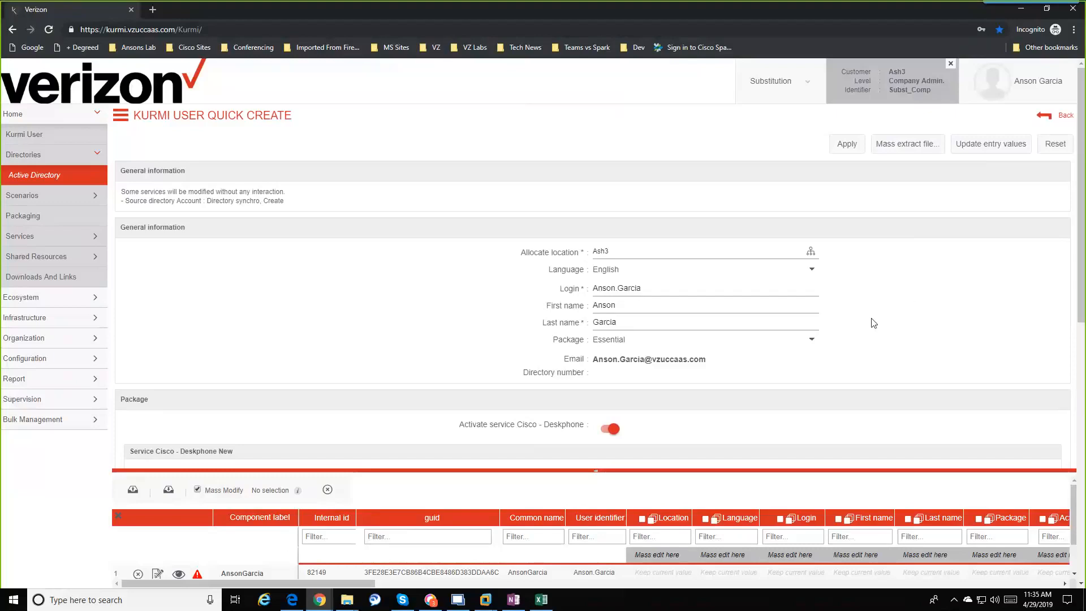
Step: Return to the Active Directory list, try Quick Create on one entry, then open that entry's details
left_click(1048, 126)
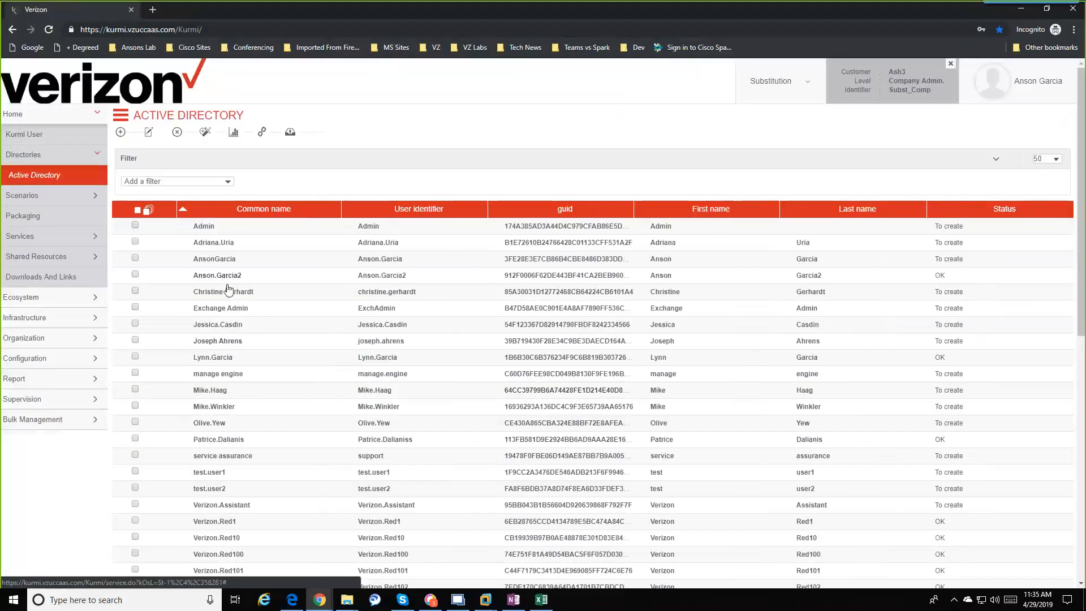
left_click(135, 258)
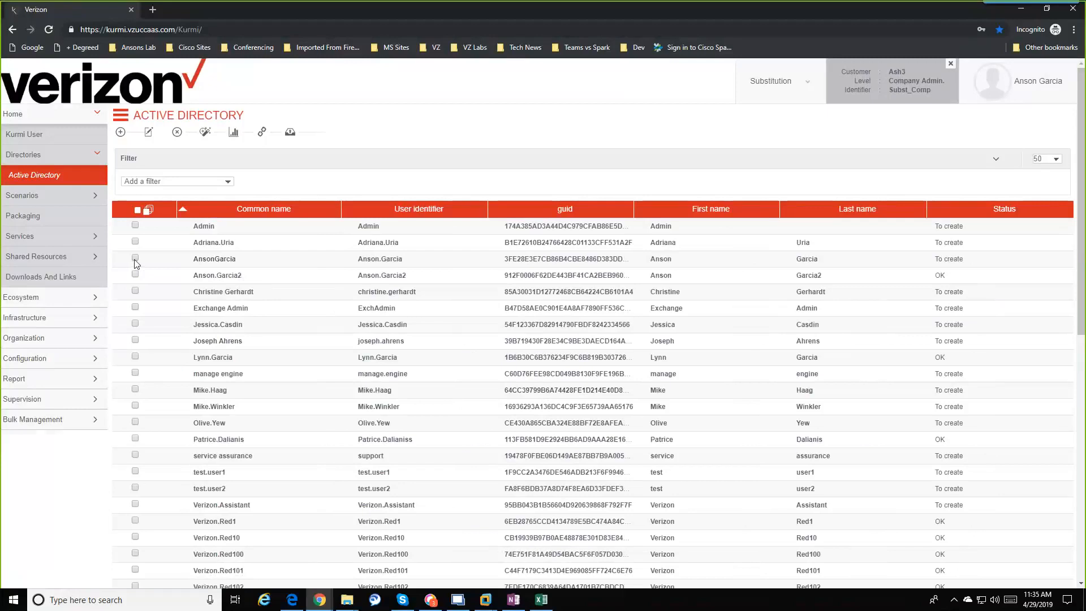
left_click(205, 136)
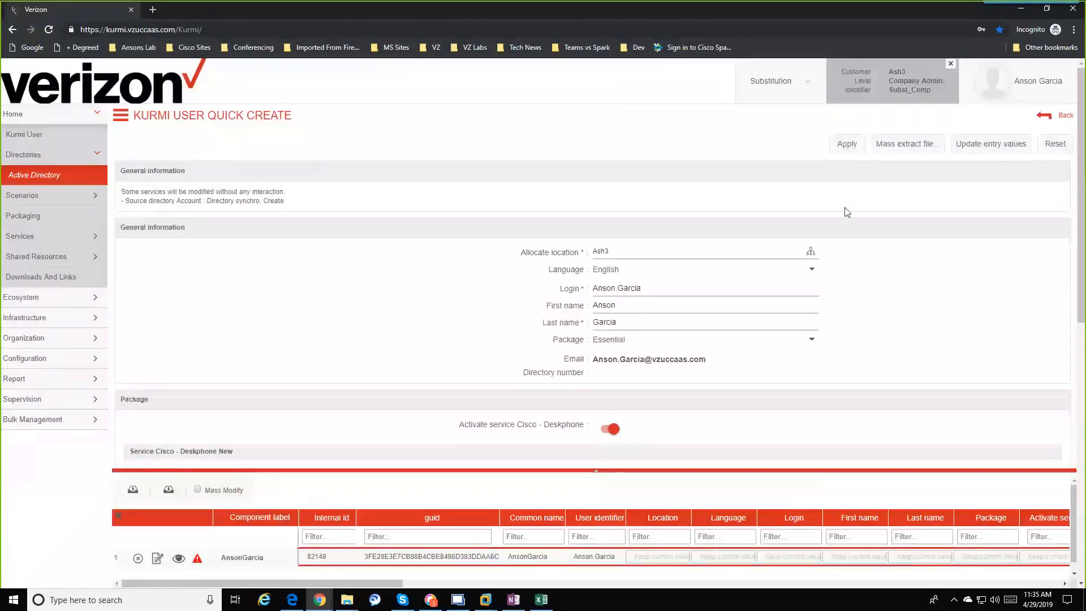
left_click(1043, 117)
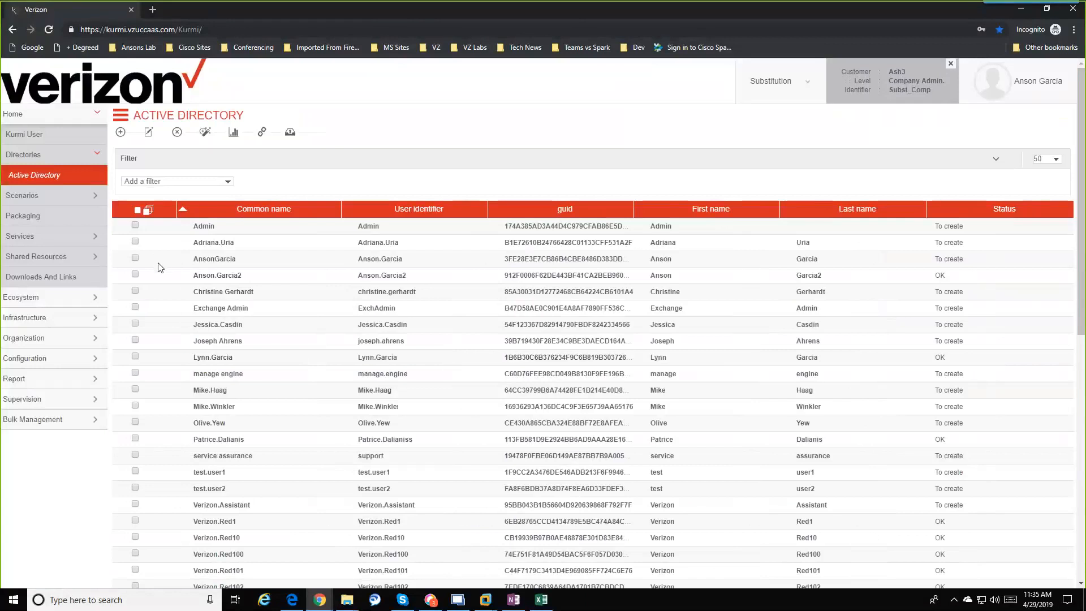
left_click(207, 264)
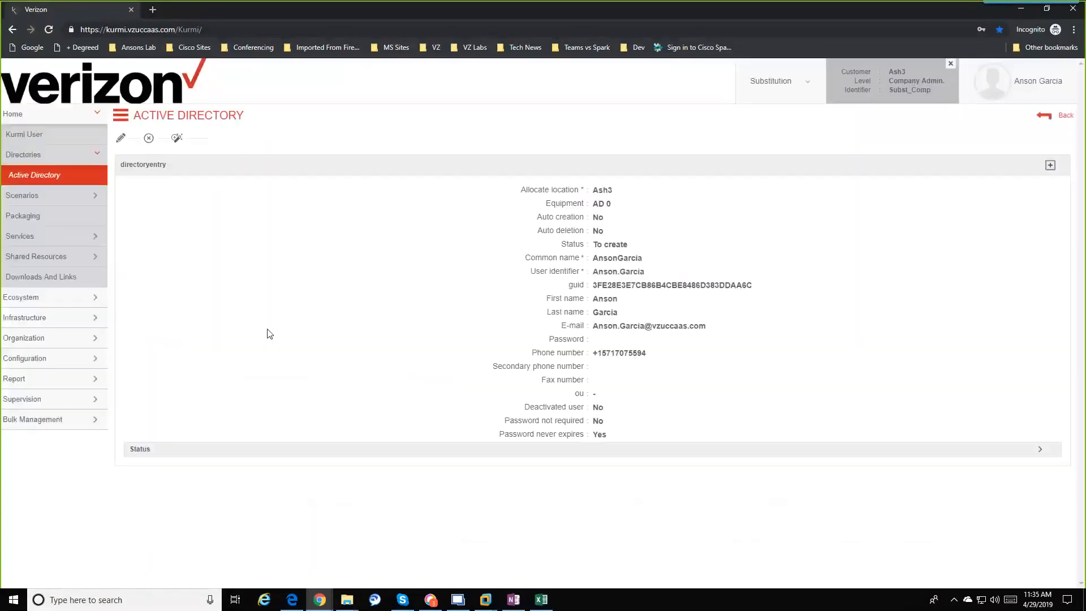
Step: Start Quick Create from the entry's details and review the form with Ash3, Essential and Cisco 3905 deskphone
left_click(177, 138)
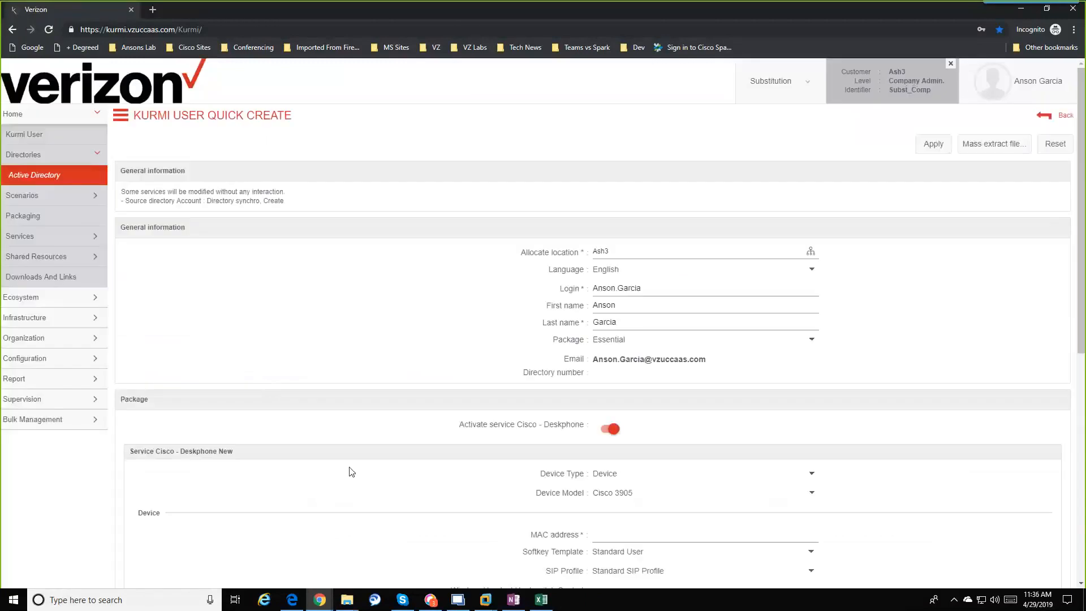
scroll(673, 350, "down", 8)
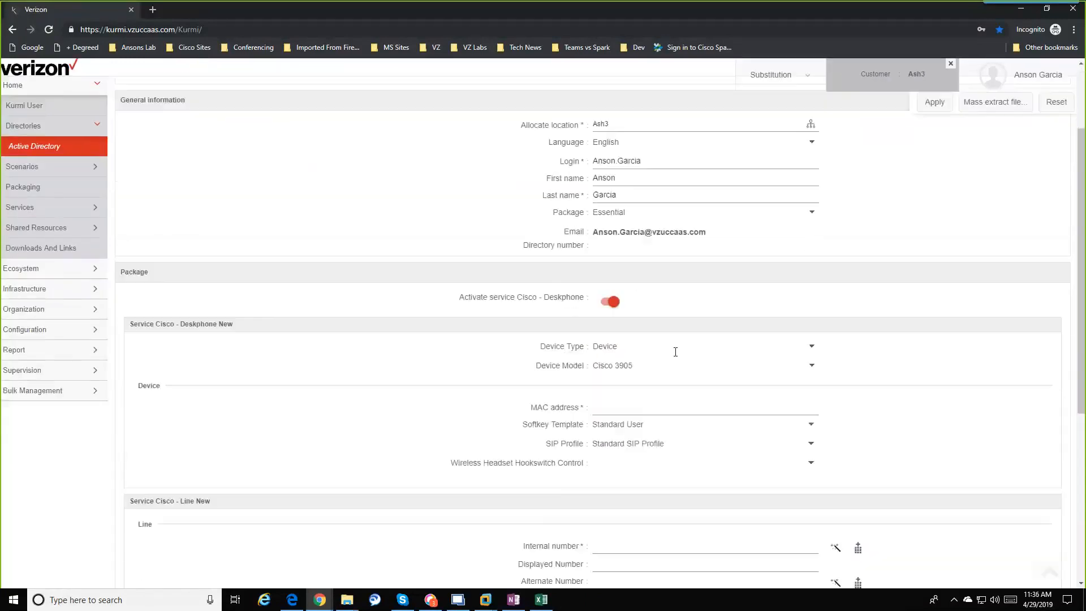
scroll(670, 478, "up", 10)
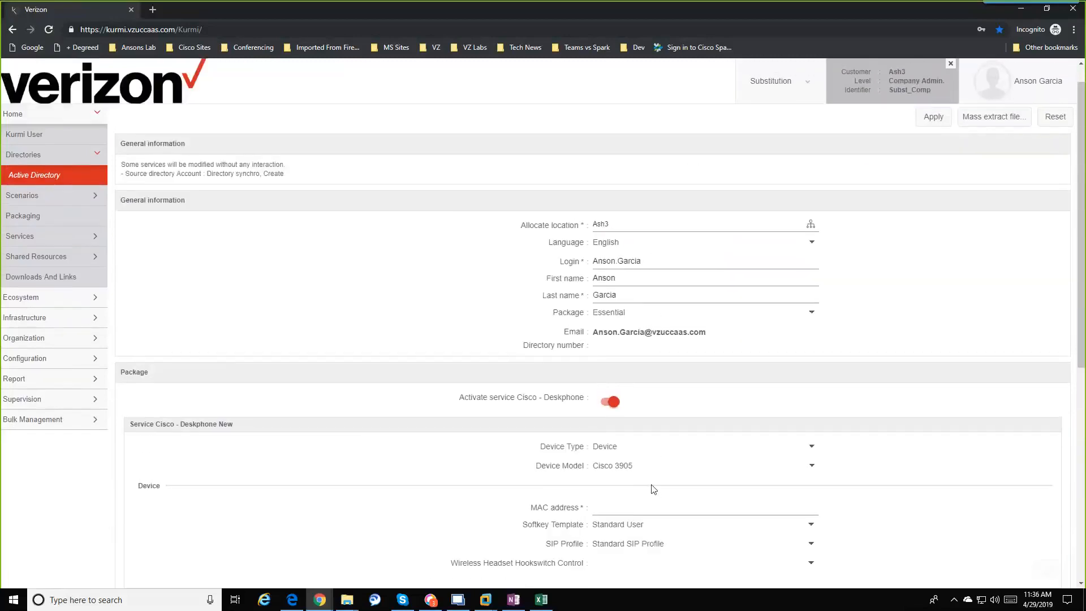
scroll(653, 489, "down", 8)
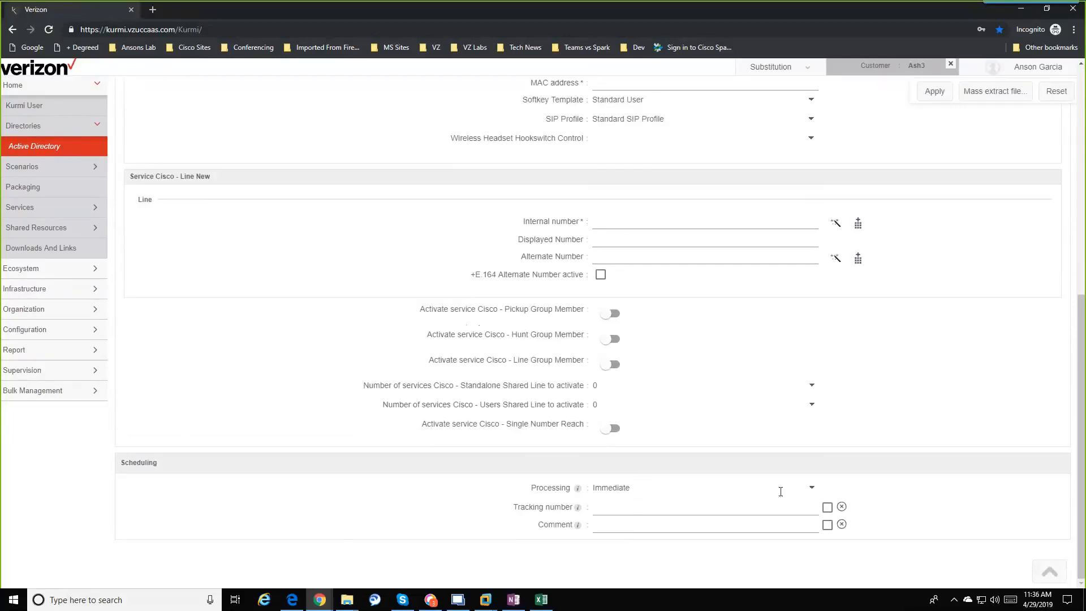
scroll(781, 450, "up", 6)
scroll(780, 447, "up", 2)
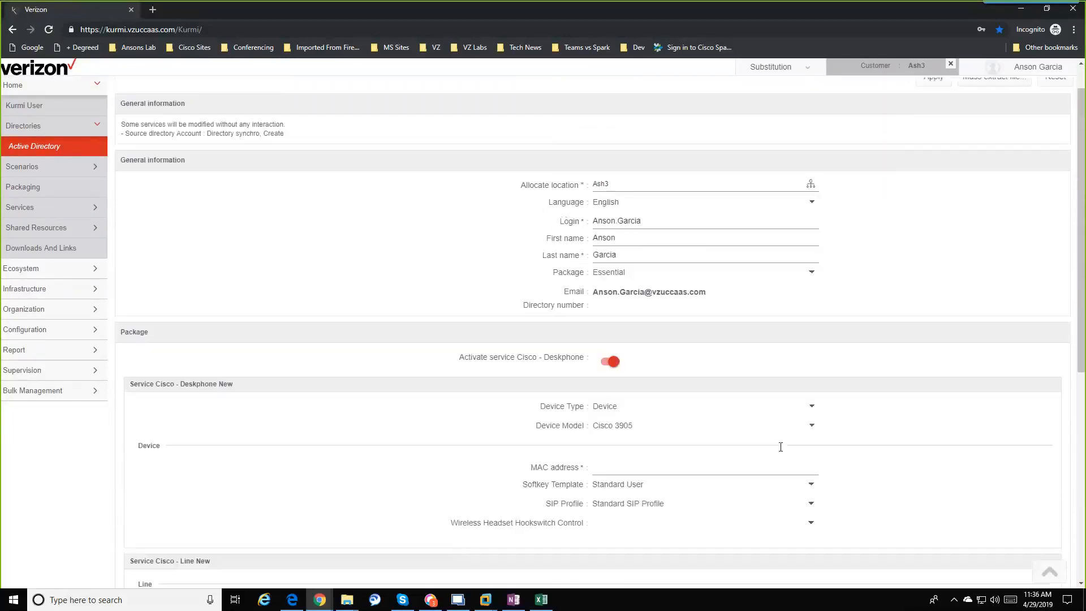